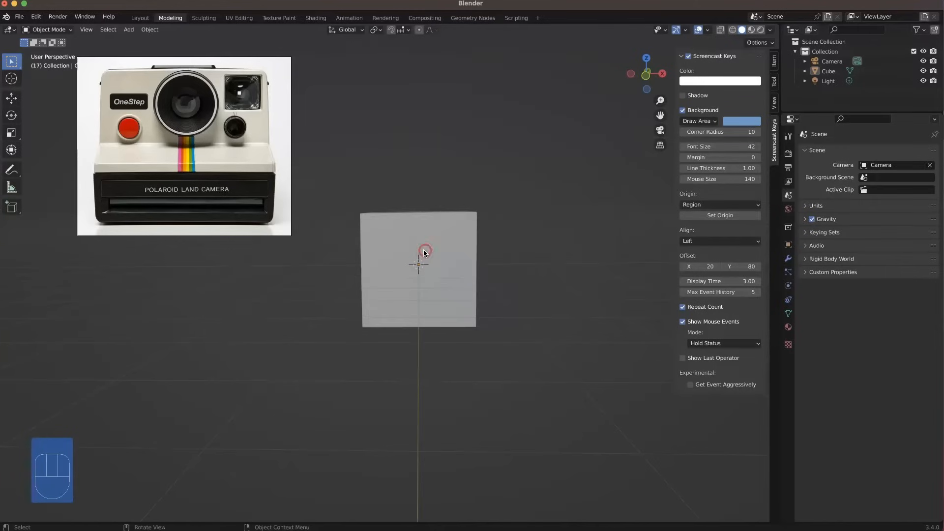
Enter Edit Mode with face selection and lower the cube's top face about 0.22 m along Z.
{"action": "key", "text": "Tab"}
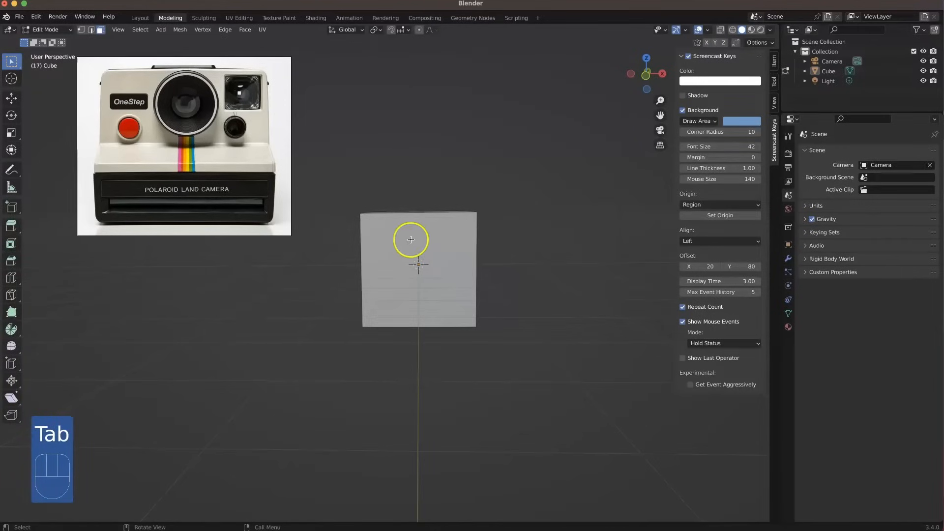
{"action": "key", "text": "3"}
{"action": "middle_click_drag", "start_coordinate": [426, 238], "coordinate": [450, 266]}
{"action": "left_click", "coordinate": [432, 213]}
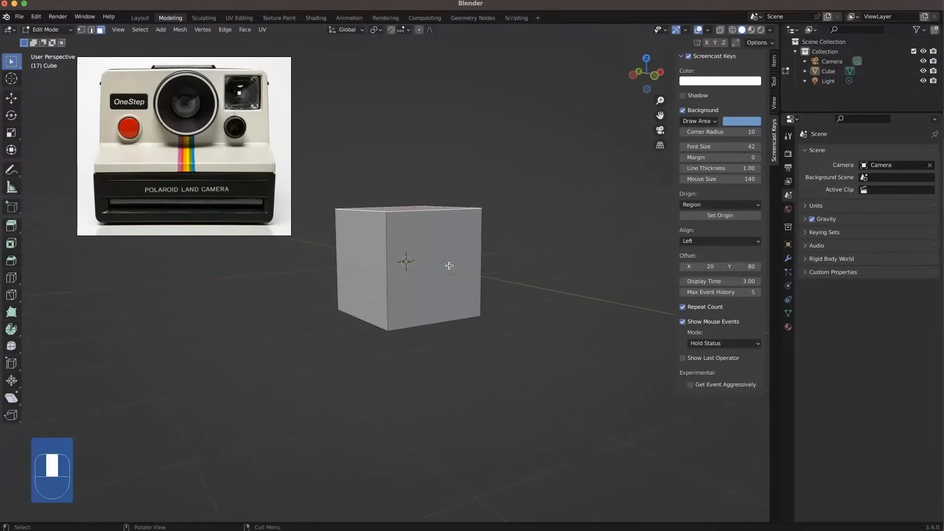
{"action": "key", "text": "g"}
{"action": "key", "text": "z"}
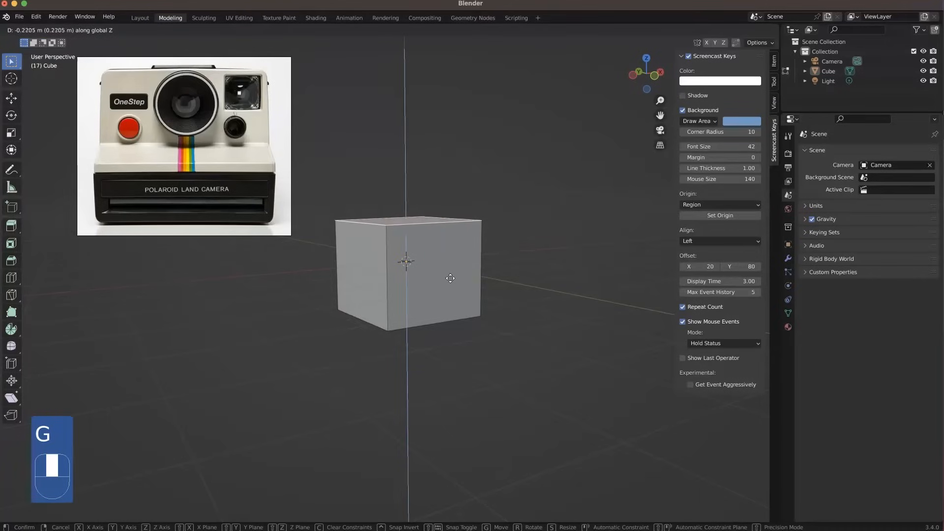
{"action": "left_click", "coordinate": [474, 221]}
Raise the cube's bottom face slightly to make the box flatter.
{"action": "middle_click_drag", "start_coordinate": [474, 252], "coordinate": [490, 227]}
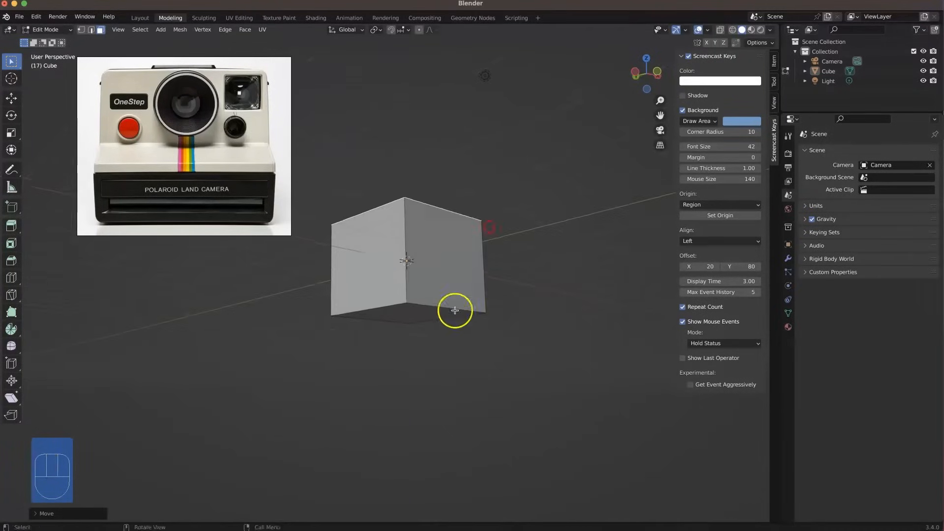
{"action": "left_click", "coordinate": [454, 310]}
{"action": "key", "text": "g"}
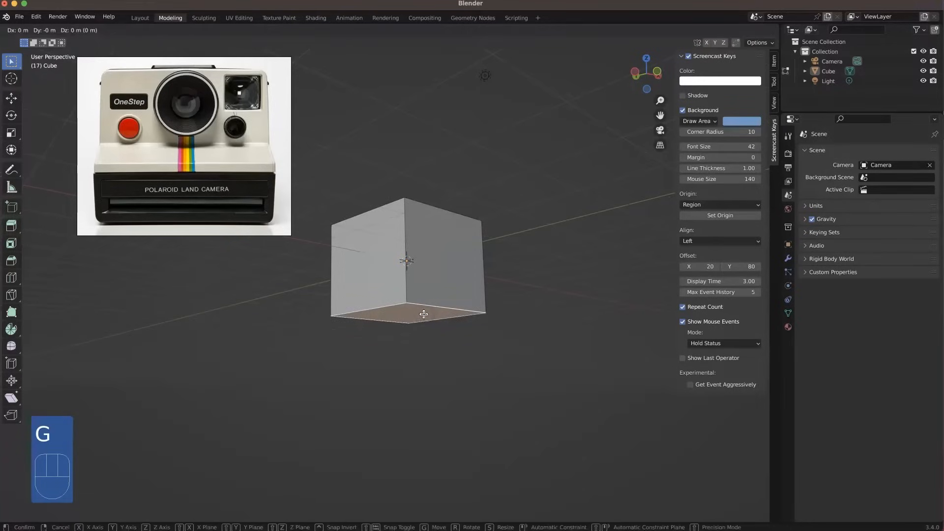
{"action": "left_click", "coordinate": [426, 261]}
Add a horizontal loop cut around the middle of the box's height.
{"action": "middle_click_drag", "start_coordinate": [426, 261], "coordinate": [390, 280]}
{"action": "left_click", "coordinate": [277, 274]}
{"action": "key", "text": "super+r"}
{"action": "left_click", "coordinate": [373, 271]}
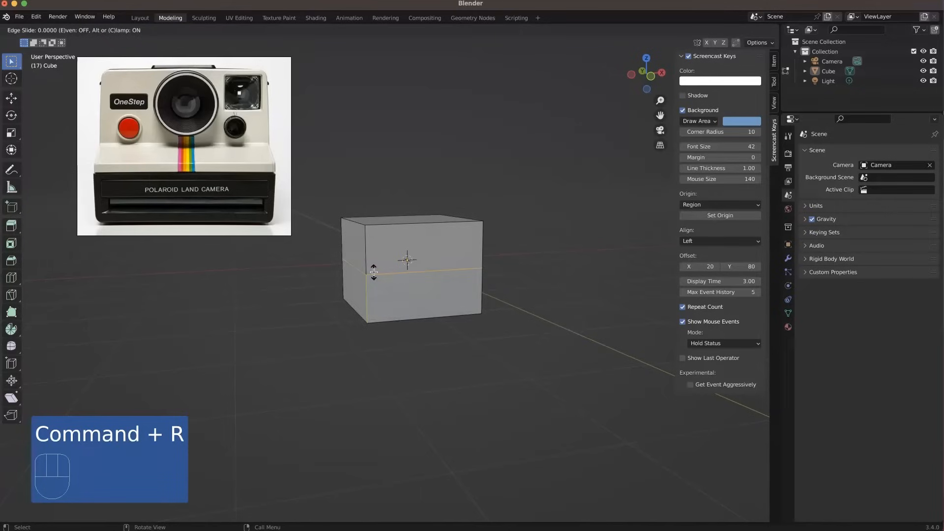
{"action": "left_click", "coordinate": [259, 272]}
{"action": "left_click", "coordinate": [340, 298]}
Add a second horizontal loop cut just below the first, leaving a thin strip between them.
{"action": "middle_click_drag", "start_coordinate": [410, 289], "coordinate": [315, 295]}
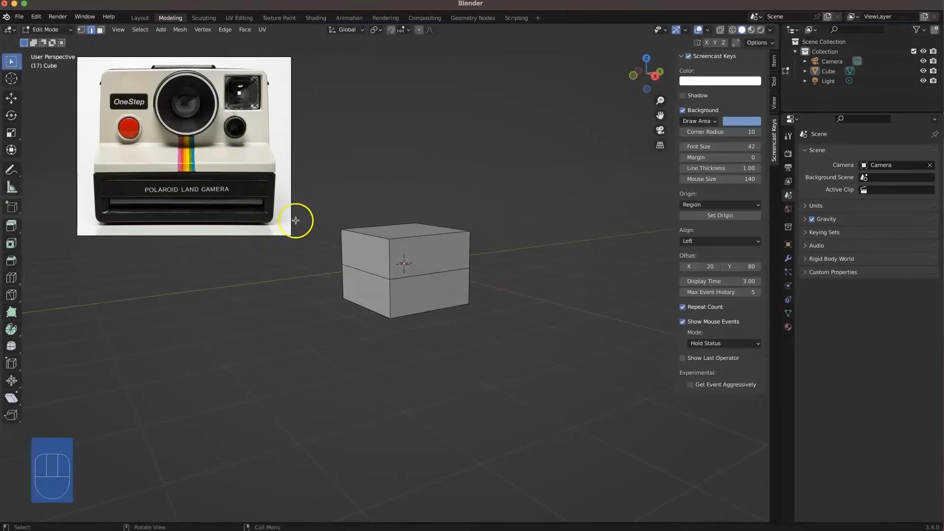
{"action": "key", "text": "super+r"}
{"action": "left_click", "coordinate": [389, 289]}
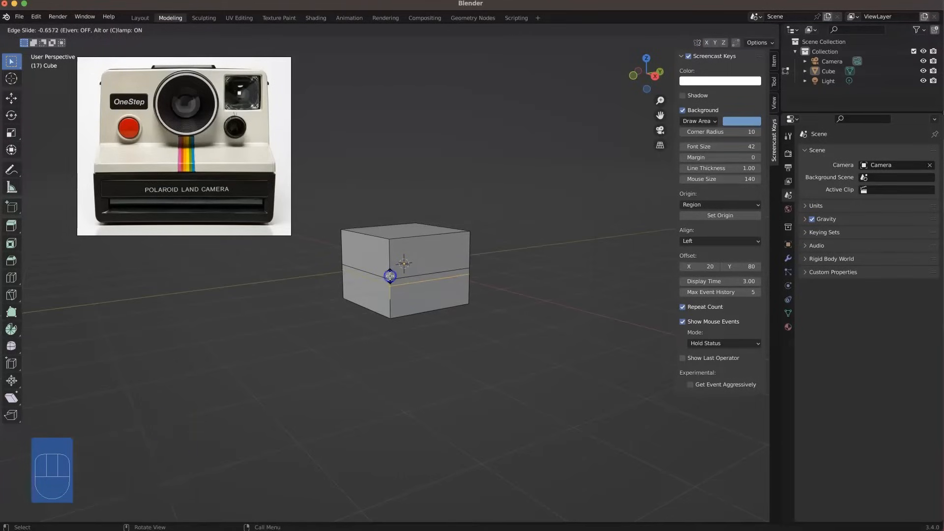
{"action": "left_click", "coordinate": [390, 276]}
{"action": "left_click", "coordinate": [376, 298]}
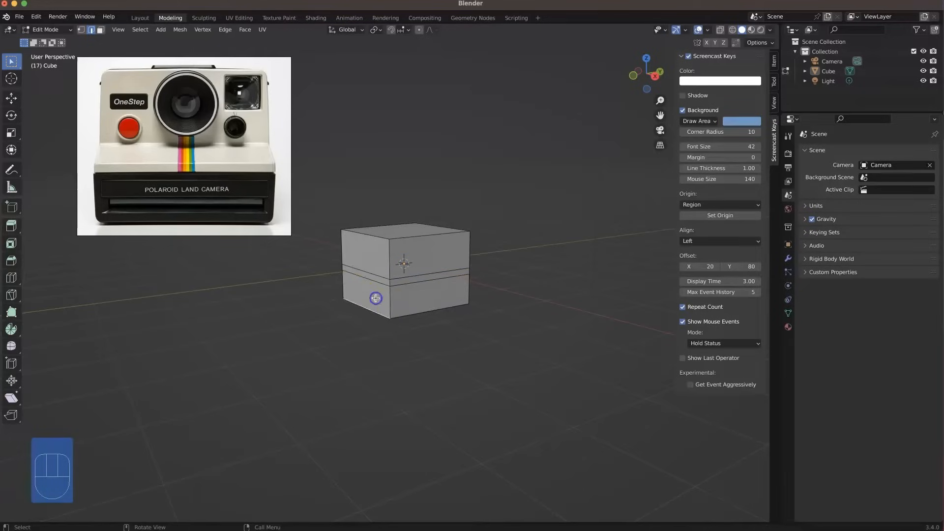
Move the lower front face forward about 0.47 m along Y to form the camera's sloped front ledge.
{"action": "key", "text": "3"}
{"action": "left_click", "coordinate": [369, 295]}
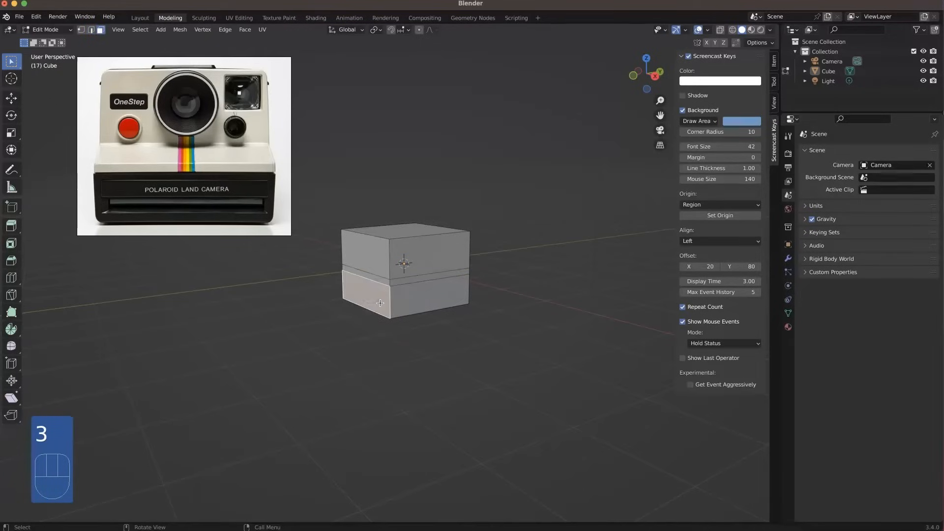
{"action": "key", "text": "g"}
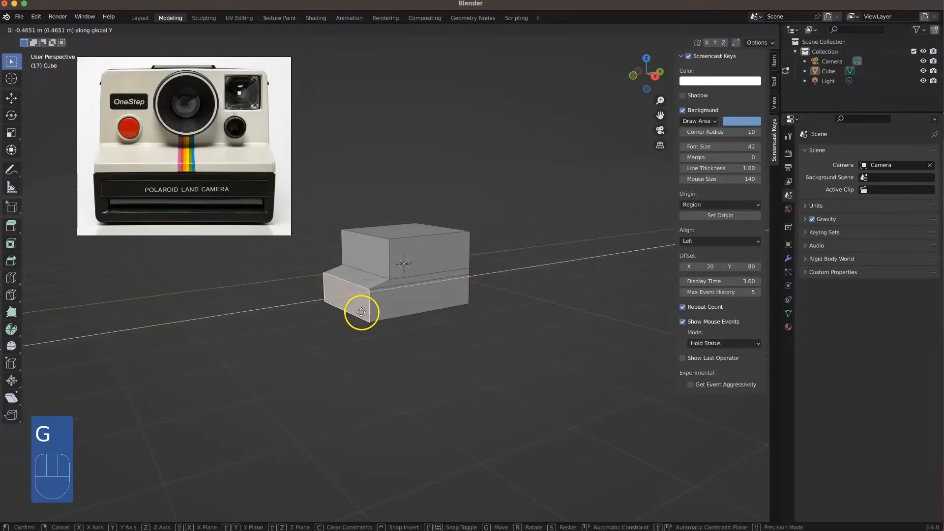
{"action": "left_click", "coordinate": [361, 312]}
Scale the bottom face along X to about 0.98.
{"action": "middle_click_drag", "start_coordinate": [326, 300], "coordinate": [366, 291]}
{"action": "middle_click_drag", "start_coordinate": [322, 317], "coordinate": [373, 268]}
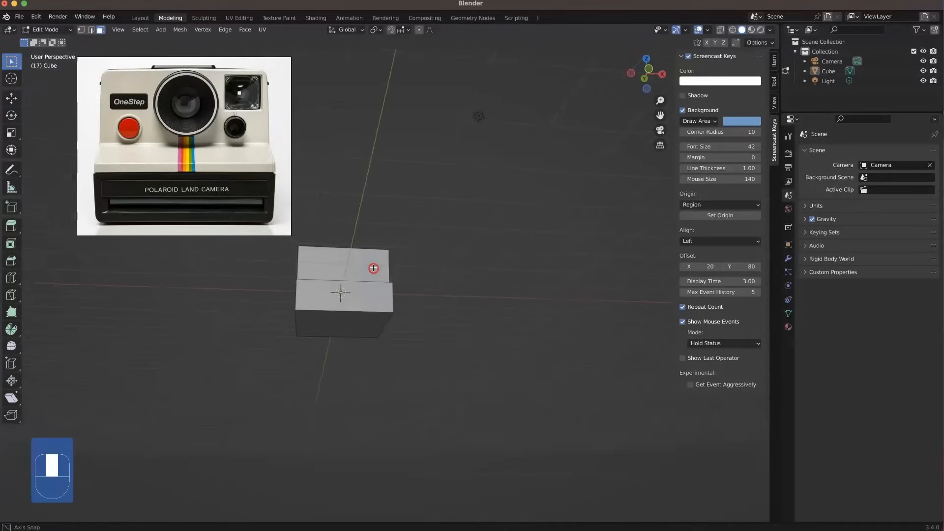
{"action": "left_click", "coordinate": [355, 333]}
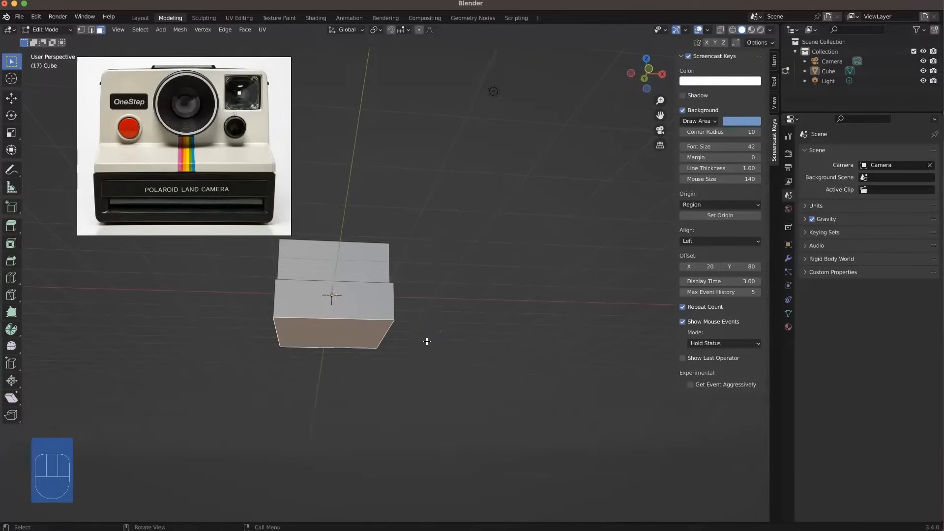
{"action": "key", "text": "s"}
{"action": "key", "text": "x"}
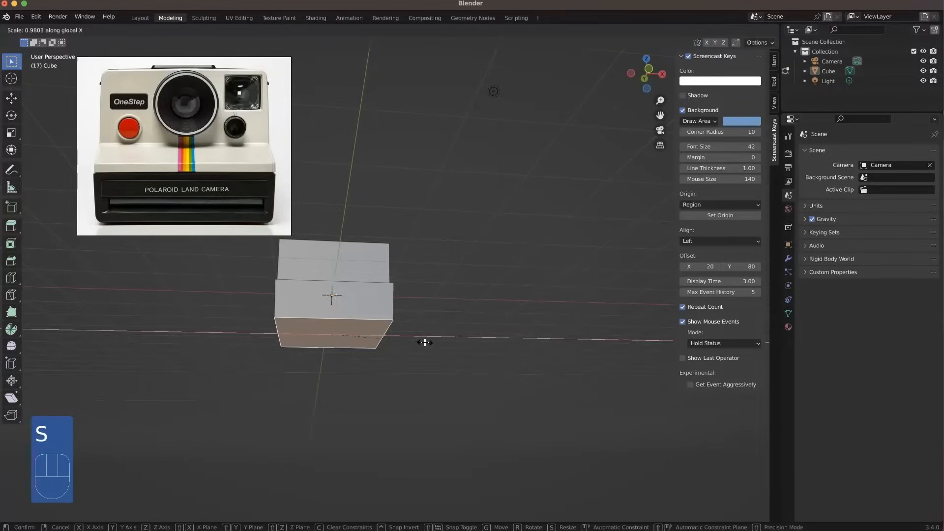
{"action": "left_click", "coordinate": [424, 342]}
{"action": "middle_click_drag", "start_coordinate": [358, 297], "coordinate": [327, 270]}
{"action": "left_click", "coordinate": [328, 269]}
{"action": "key", "text": "s"}
{"action": "key", "text": "x"}
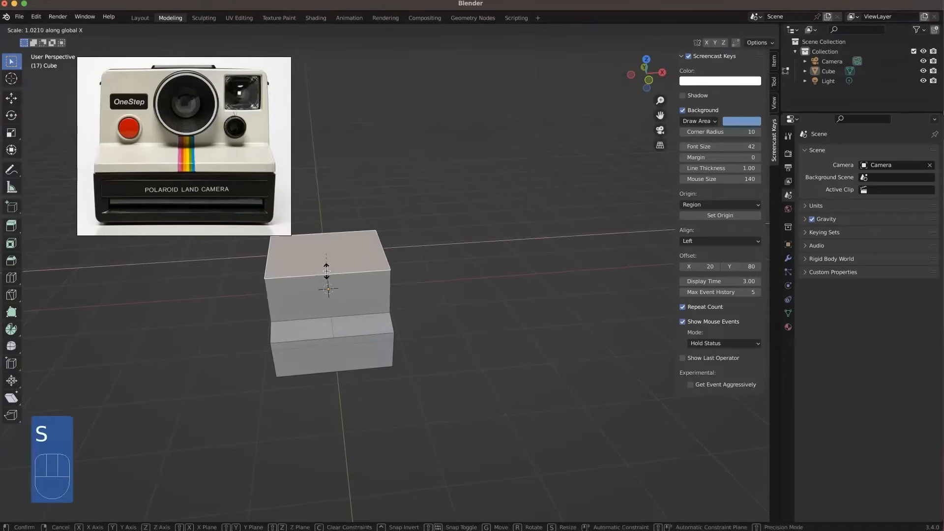
{"action": "right_click", "coordinate": [328, 278]}
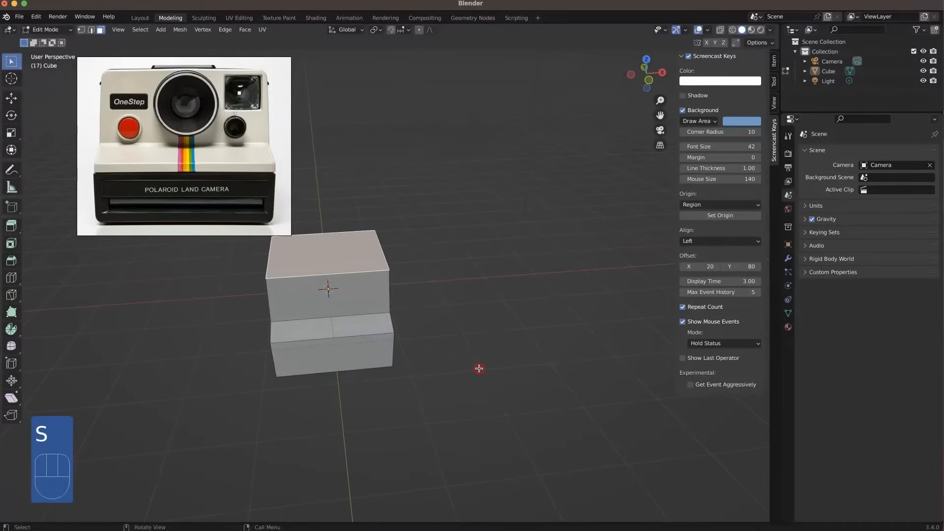
Scale the top face along X to about 0.97 and clear the selection.
{"action": "middle_click_drag", "start_coordinate": [479, 368], "coordinate": [465, 371]}
{"action": "key", "text": "s"}
{"action": "key", "text": "x"}
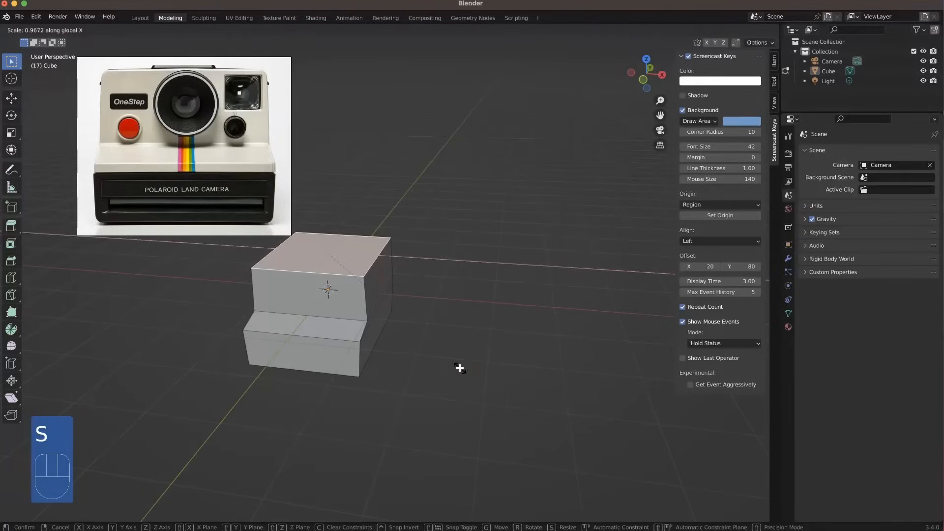
{"action": "left_click", "coordinate": [459, 368]}
{"action": "left_click", "coordinate": [411, 396]}
Dissolve the thin strip and the lower face on the body's +X side into a single face.
{"action": "middle_click_drag", "start_coordinate": [370, 381], "coordinate": [300, 350]}
{"action": "key", "text": "3"}
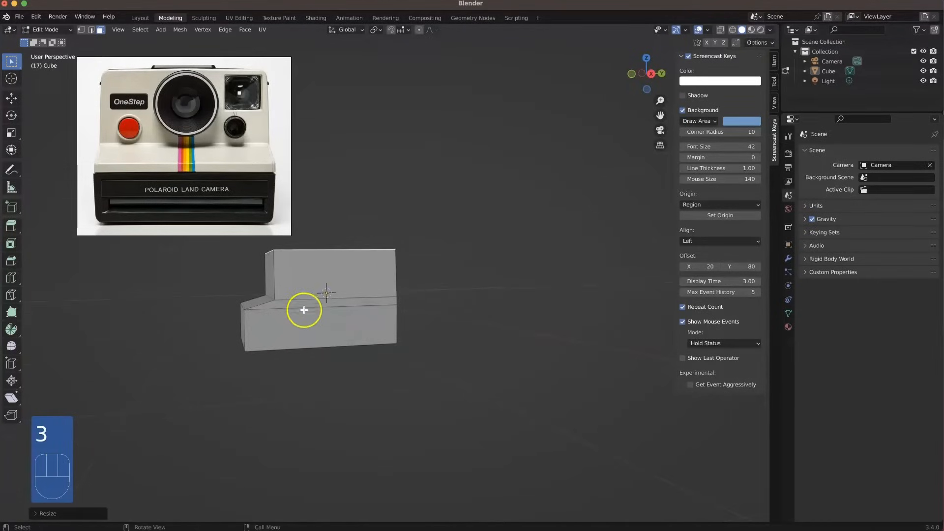
{"action": "left_click", "coordinate": [302, 306]}
{"action": "left_click", "coordinate": [299, 321], "text": "shift"}
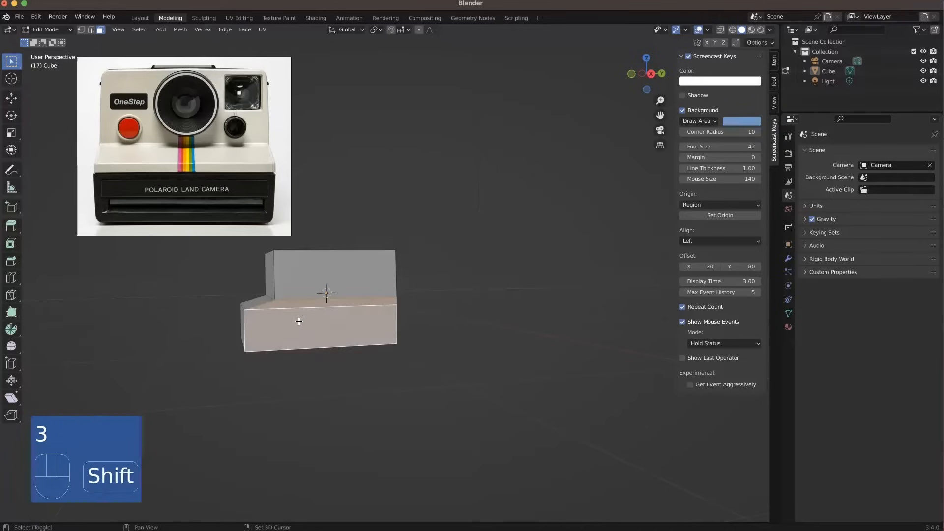
{"action": "right_click", "coordinate": [299, 321]}
{"action": "left_click", "coordinate": [286, 487]}
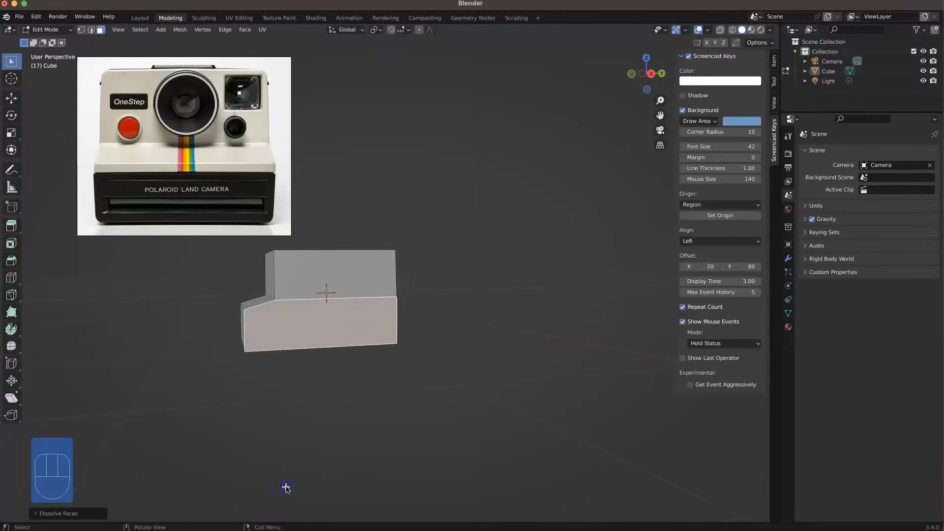
Dissolve the thin strip and the lower face on the opposite (-X) side into a single face.
{"action": "middle_click_drag", "start_coordinate": [302, 339], "coordinate": [440, 339]}
{"action": "left_click", "coordinate": [214, 323]}
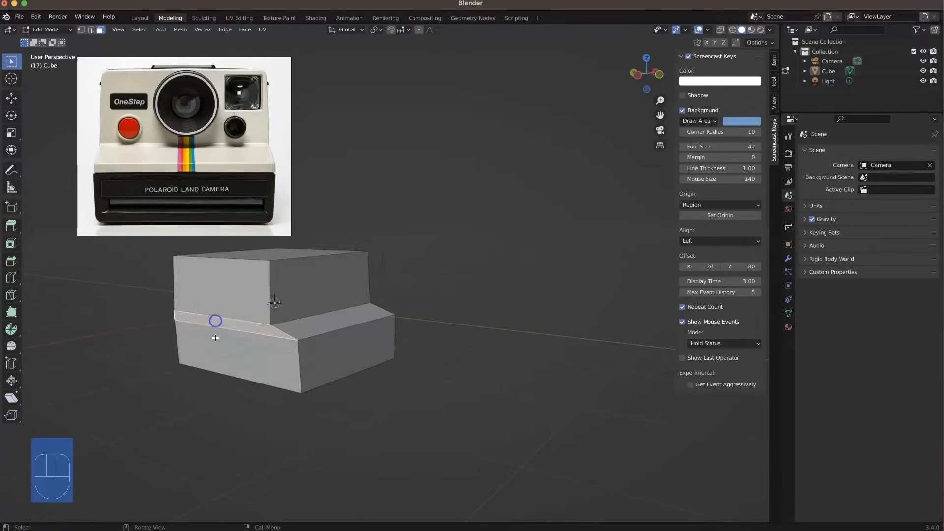
{"action": "left_click", "coordinate": [225, 350], "text": "shift"}
{"action": "right_click_drag", "start_coordinate": [225, 351], "coordinate": [224, 510]}
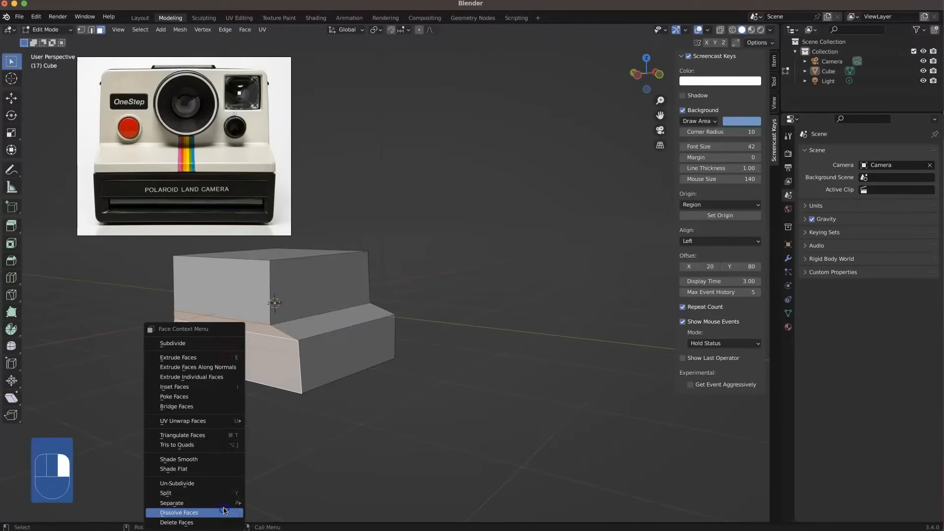
Dissolve the thin strip and the lower face on the body's back into a single face.
{"action": "middle_click_drag", "start_coordinate": [206, 322], "coordinate": [338, 320]}
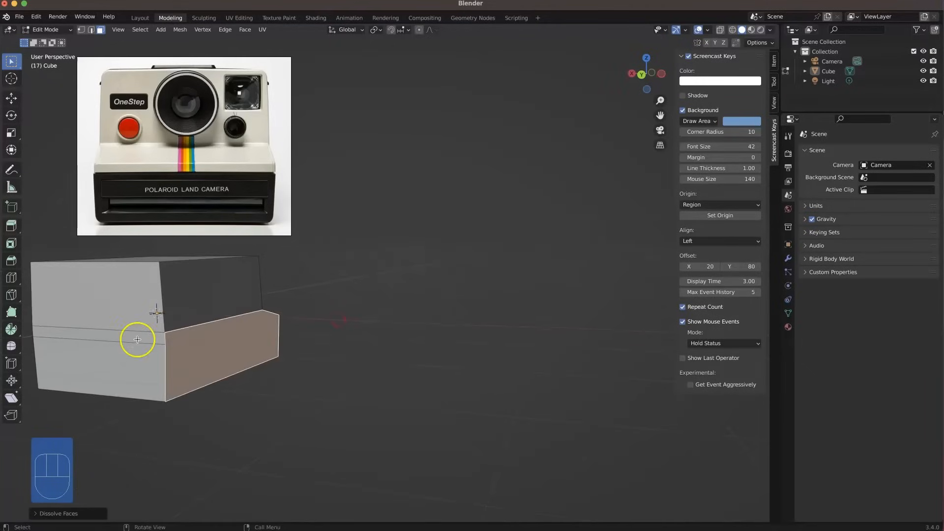
{"action": "left_click", "coordinate": [137, 339]}
{"action": "left_click", "coordinate": [137, 361], "text": "shift"}
{"action": "right_click", "coordinate": [139, 361]}
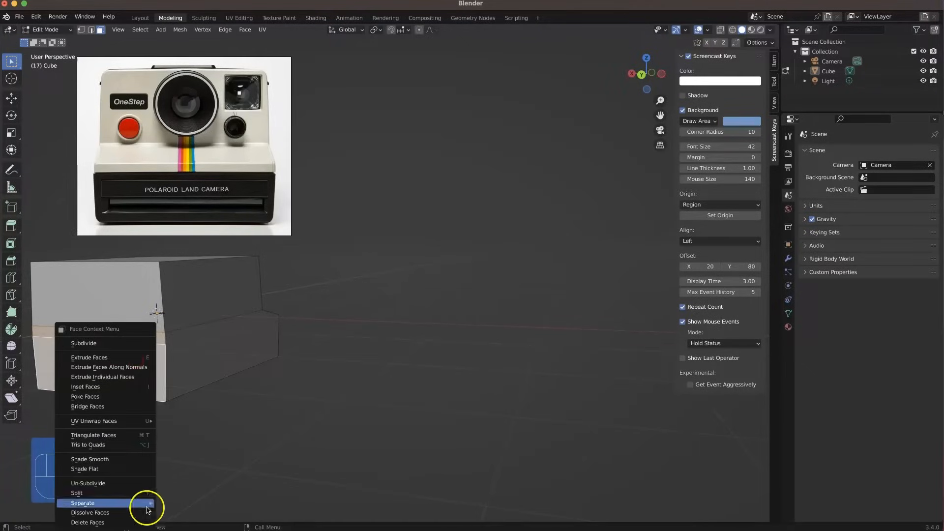
{"action": "left_click", "coordinate": [147, 512]}
Dissolve the two leftover vertices on the vertical rear corner edges of the lower body.
{"action": "middle_click_drag", "start_coordinate": [173, 390], "coordinate": [276, 358]}
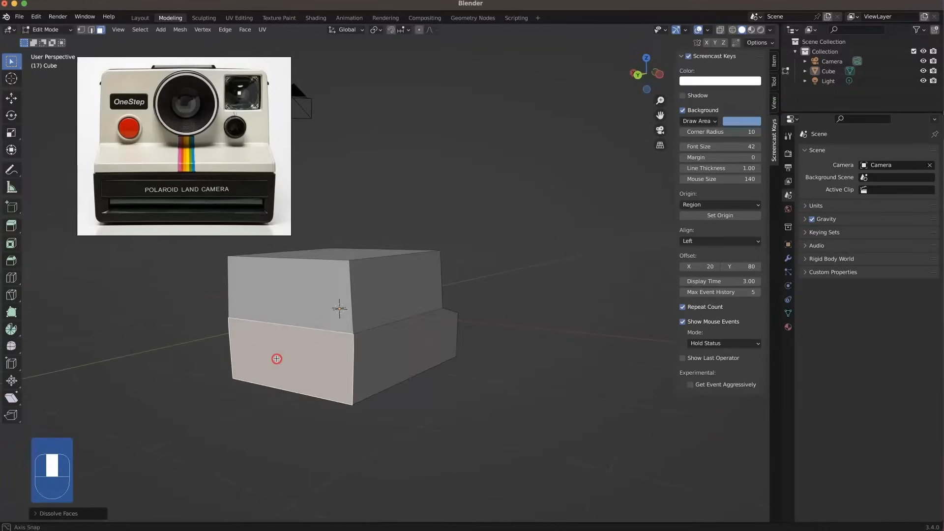
{"action": "key", "text": "1"}
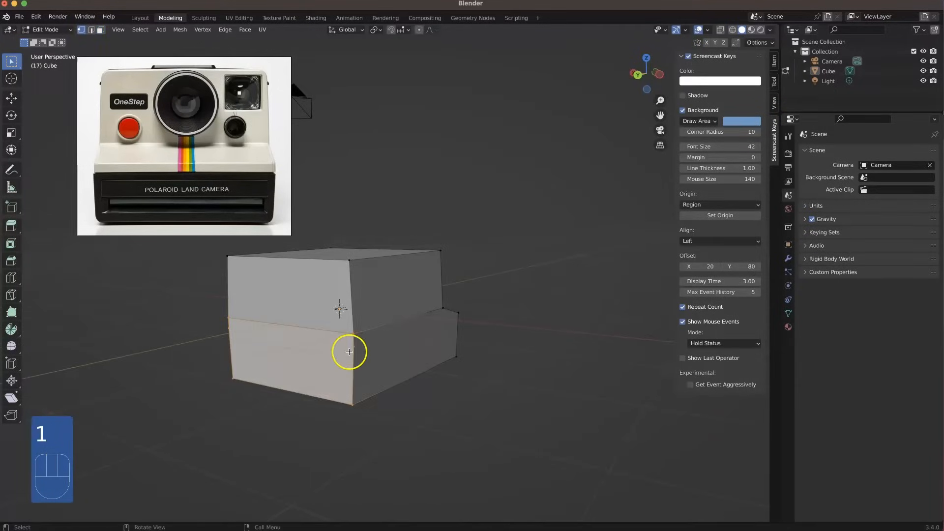
{"action": "left_click", "coordinate": [349, 351]}
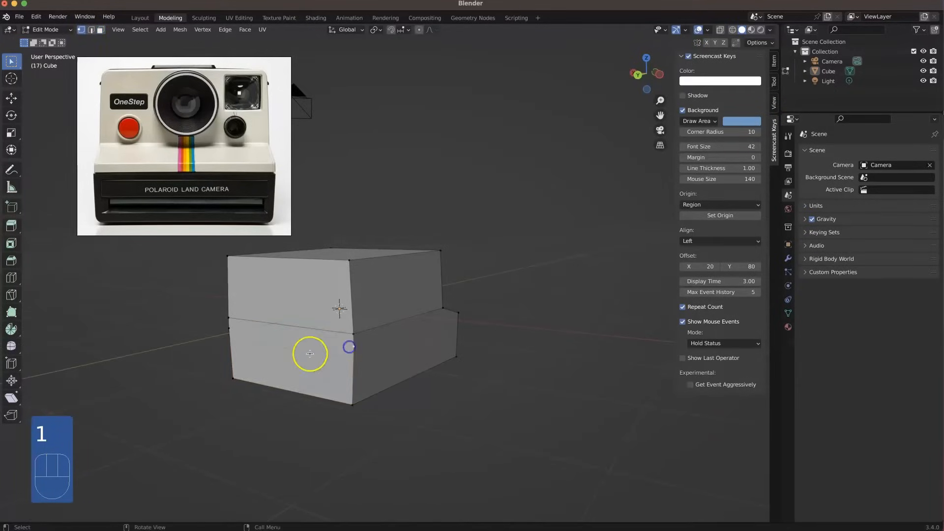
{"action": "right_click", "coordinate": [229, 333]}
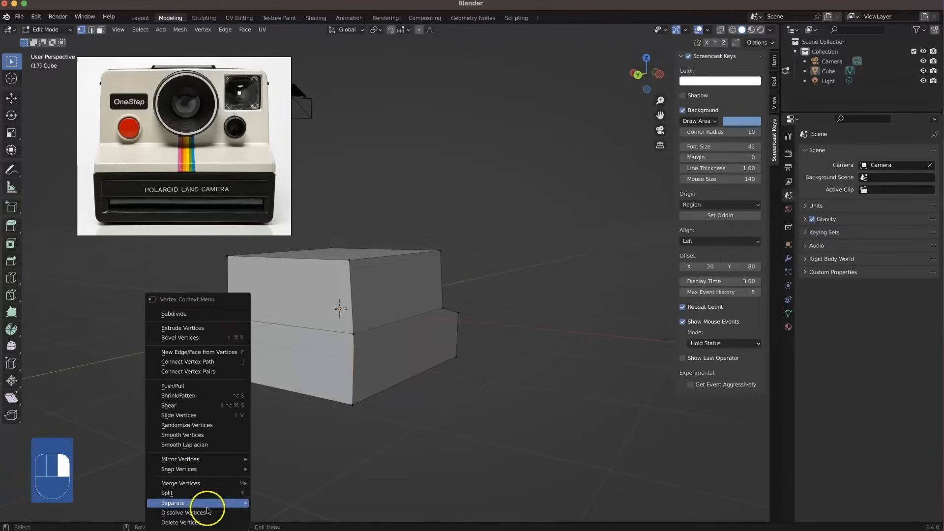
{"action": "left_click", "coordinate": [207, 512]}
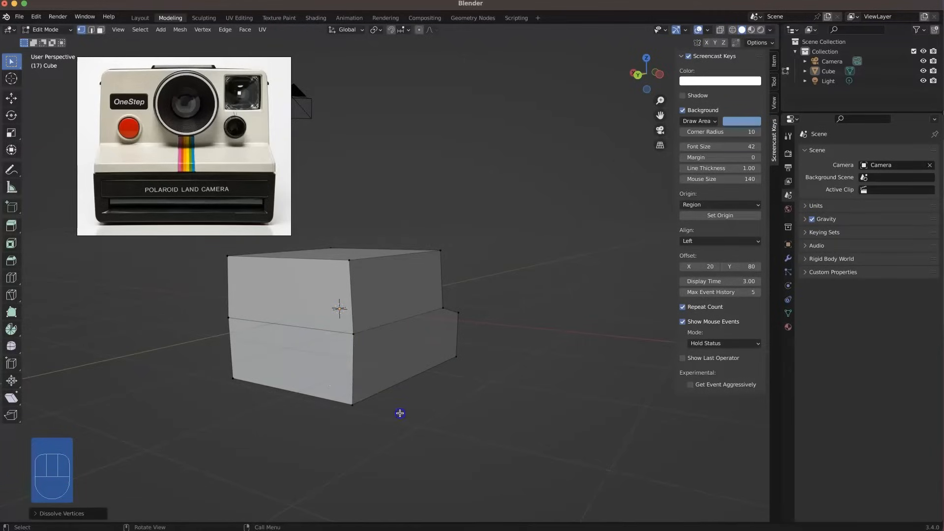
Bring the angled camera photo with the Q-Light flash into view on the reference board.
{"action": "middle_click_drag", "start_coordinate": [399, 413], "coordinate": [173, 149]}
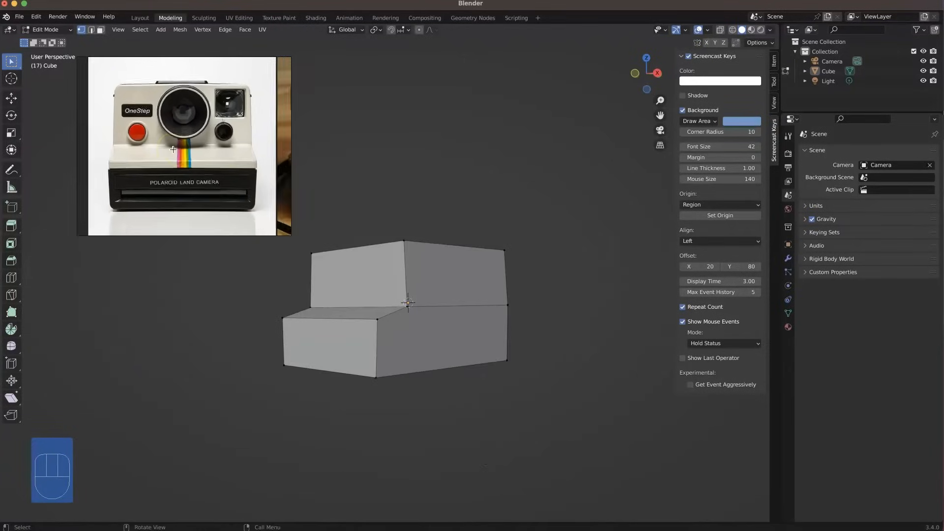
{"action": "scroll", "coordinate": [173, 149], "scroll_direction": "down", "scroll_amount": 5}
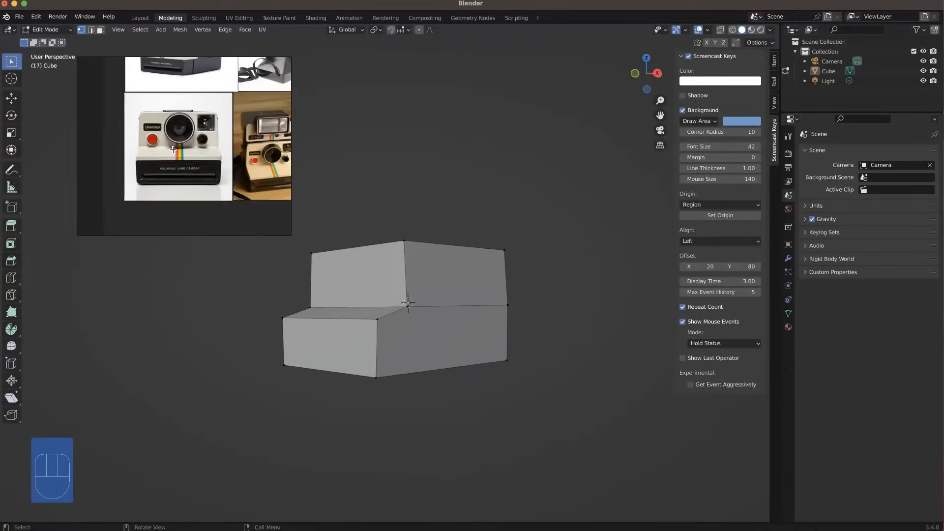
{"action": "middle_click_drag", "start_coordinate": [220, 168], "coordinate": [206, 272]}
{"action": "scroll", "coordinate": [165, 159], "scroll_direction": "up", "scroll_amount": 5}
Move the top front edge of the upper block back about 0.06 m along Y to tilt its front face.
{"action": "middle_click_drag", "start_coordinate": [291, 346], "coordinate": [333, 259]}
{"action": "key", "text": "3"}
{"action": "left_click", "coordinate": [321, 273]}
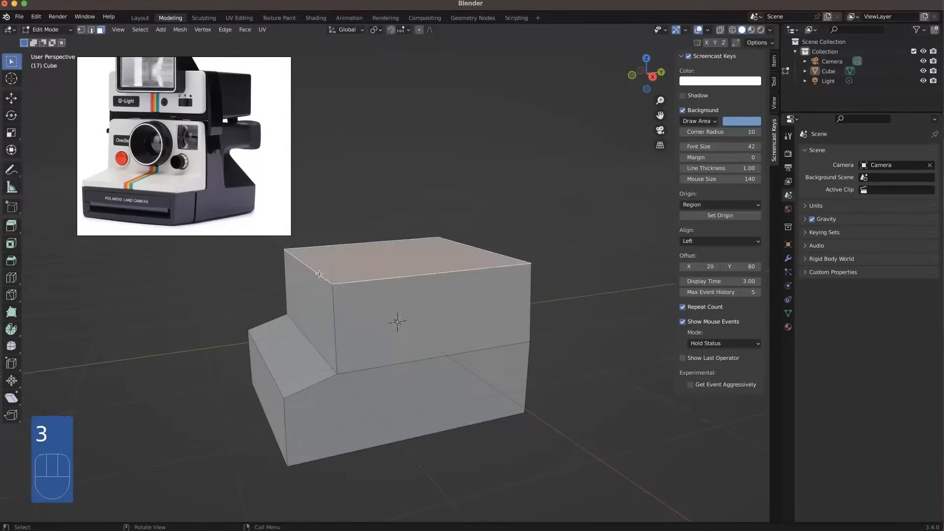
{"action": "key", "text": "2"}
{"action": "left_click", "coordinate": [317, 273]}
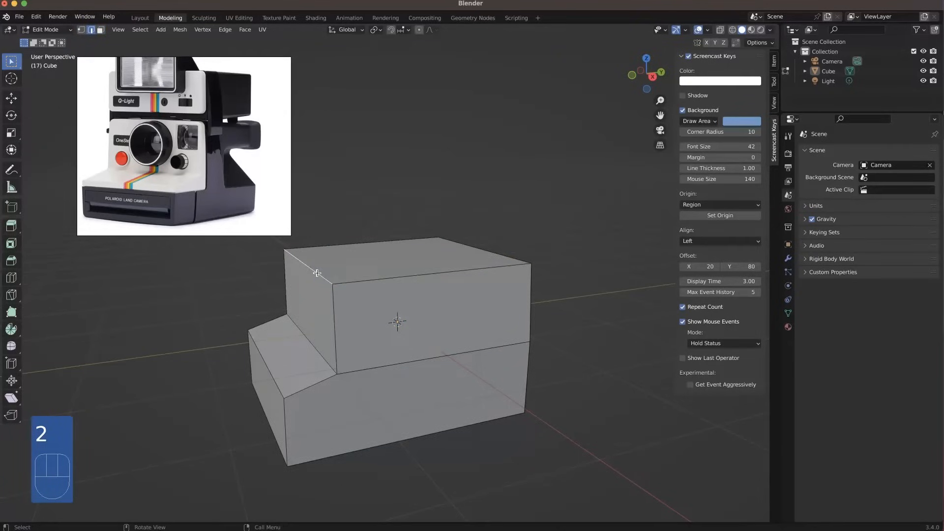
{"action": "key", "text": "g"}
{"action": "key", "text": "y"}
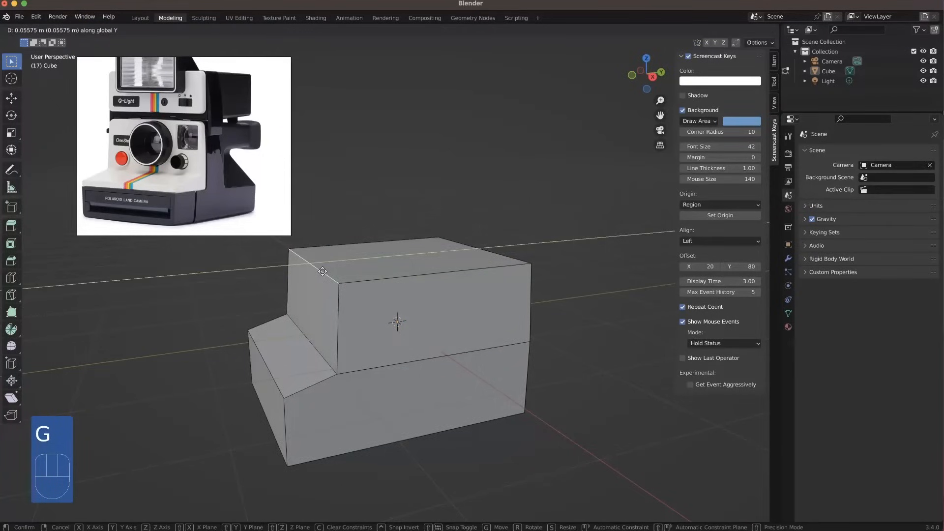
{"action": "left_click", "coordinate": [323, 272]}
Add a cylinder to the camera body mesh and set its vertices to 16.
{"action": "middle_click_drag", "start_coordinate": [346, 347], "coordinate": [314, 354]}
{"action": "key", "text": "3"}
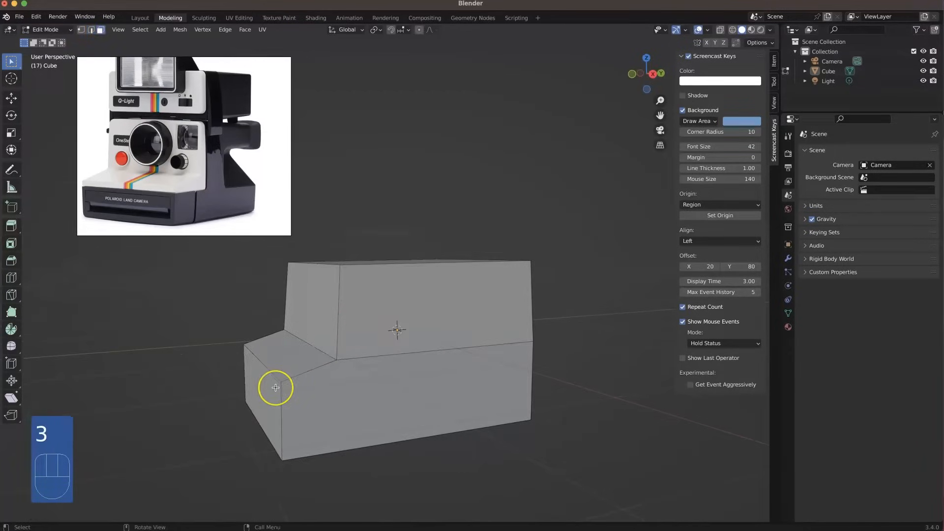
{"action": "middle_click_drag", "start_coordinate": [275, 387], "coordinate": [341, 337]}
{"action": "key", "text": "shift+a"}
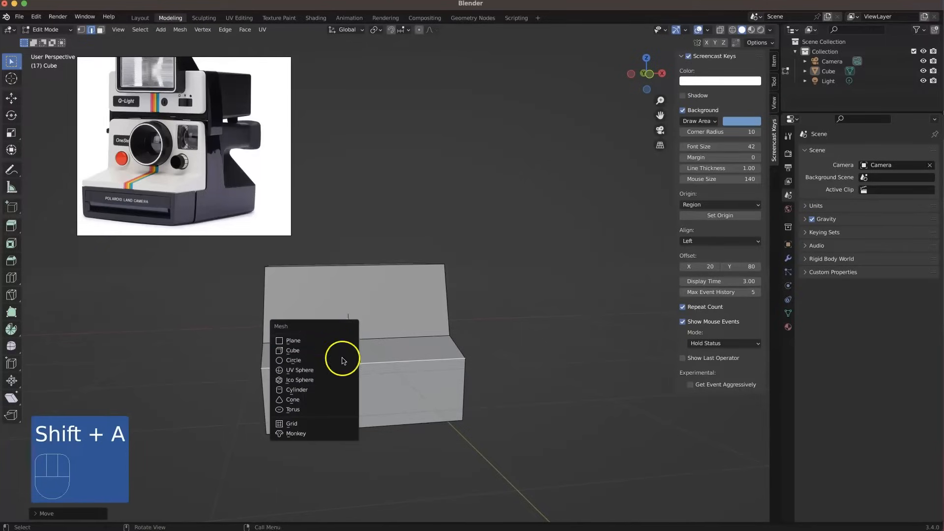
{"action": "left_click", "coordinate": [331, 389]}
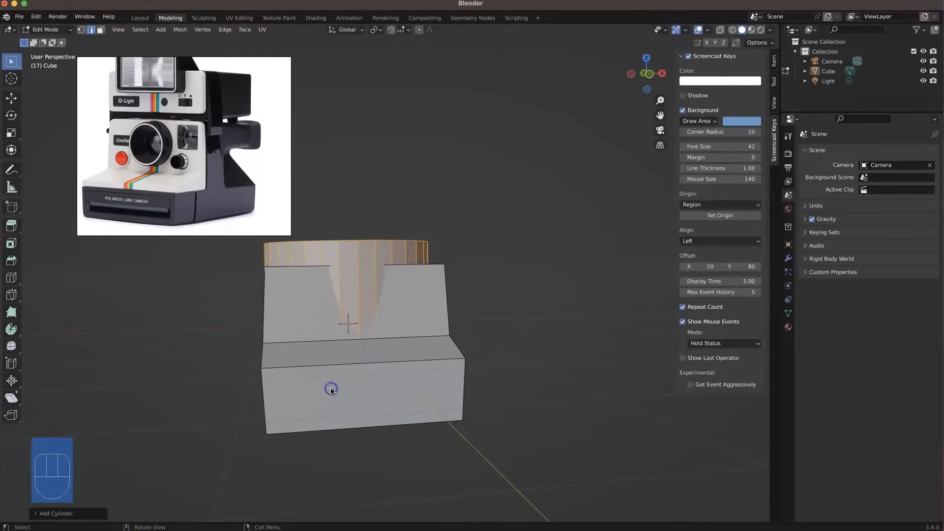
{"action": "middle_click_drag", "start_coordinate": [379, 322], "coordinate": [309, 331]}
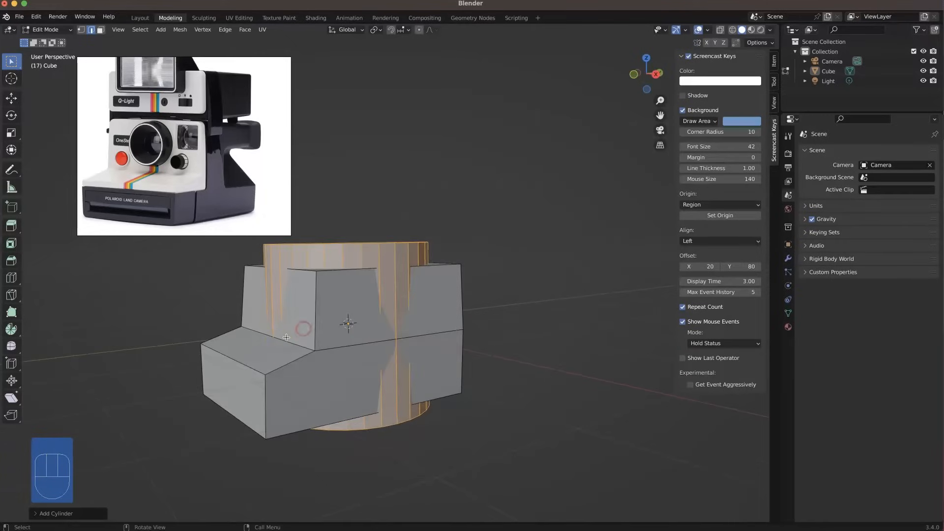
{"action": "left_click", "coordinate": [55, 513]}
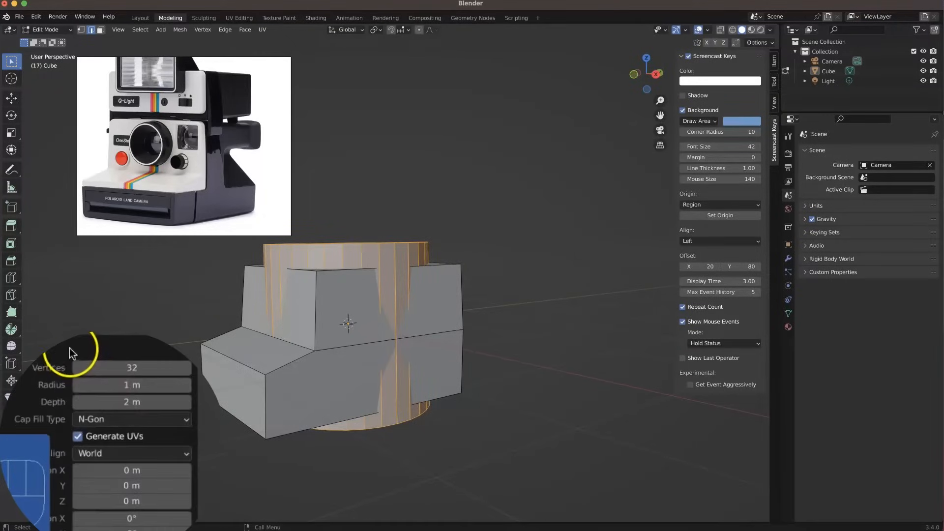
{"action": "left_click", "coordinate": [125, 371]}
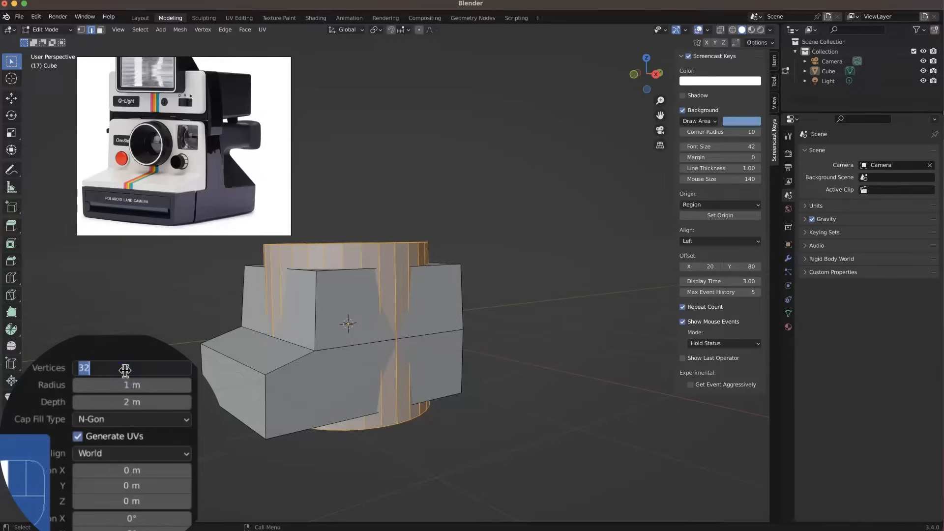
{"action": "key", "text": "Tab"}
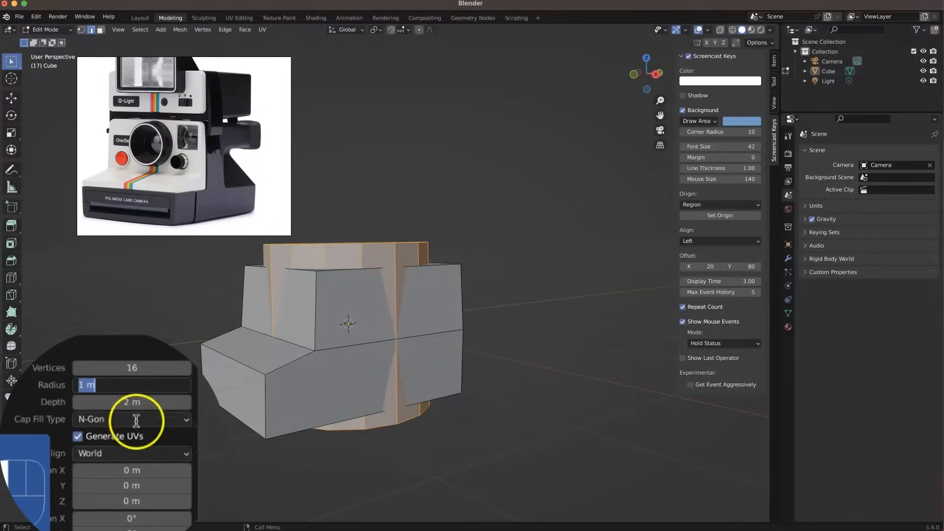
Set the new cylinder's radius to 0.4 m and its depth to 0.2 m.
{"action": "left_click", "coordinate": [159, 398]}
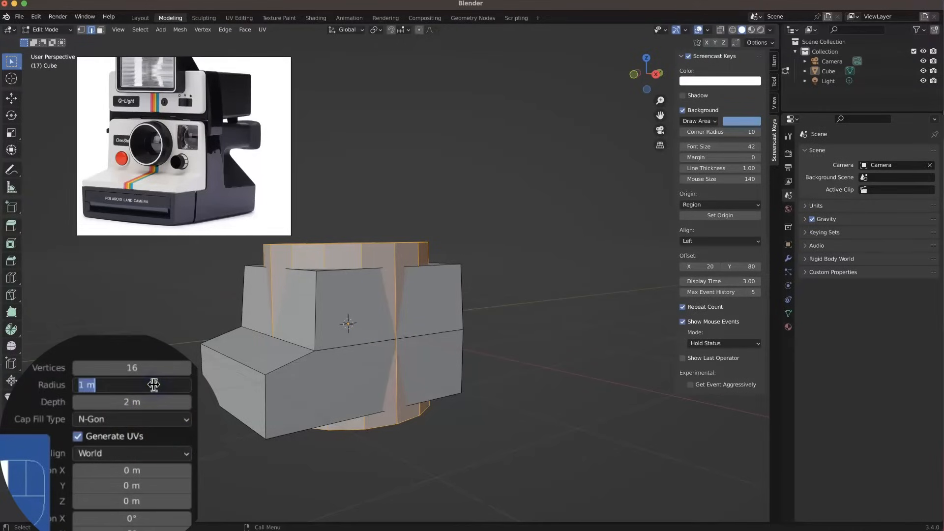
{"action": "left_click", "coordinate": [154, 385]}
{"action": "type", "text": ".4"}
{"action": "key", "text": "Tab"}
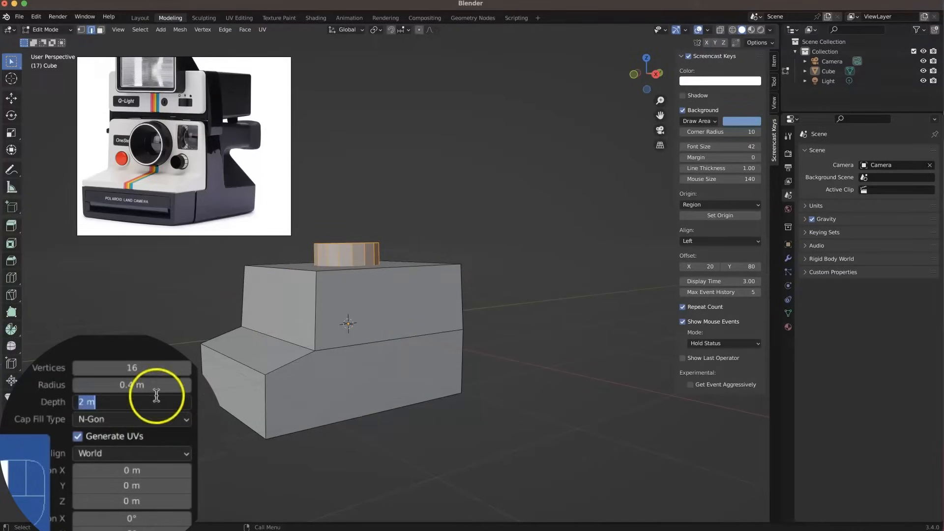
{"action": "left_click", "coordinate": [151, 388]}
{"action": "left_click", "coordinate": [153, 401]}
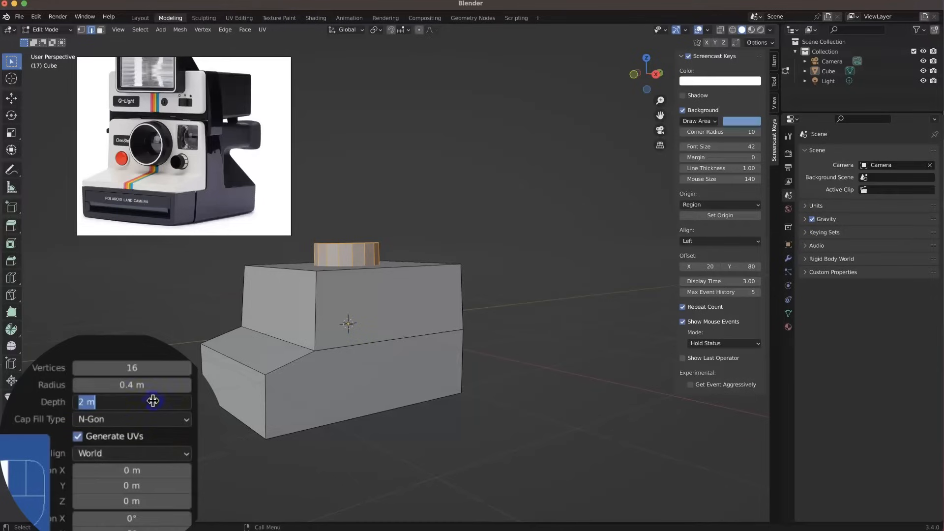
{"action": "key", "text": "BackSpace"}
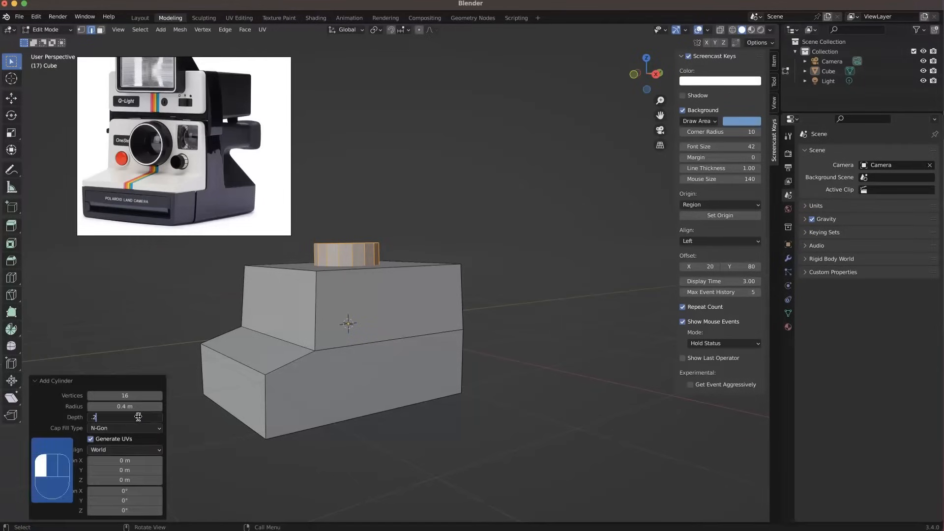
{"action": "key", "text": "Tab"}
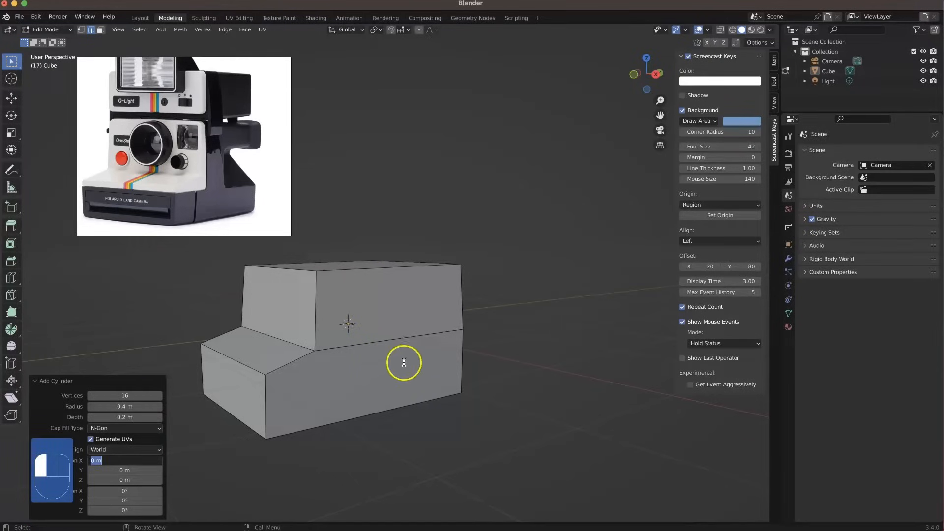
Move the cylinder about 1.39 m forward along negative Y and rotate it 90° about X.
{"action": "key", "text": "g"}
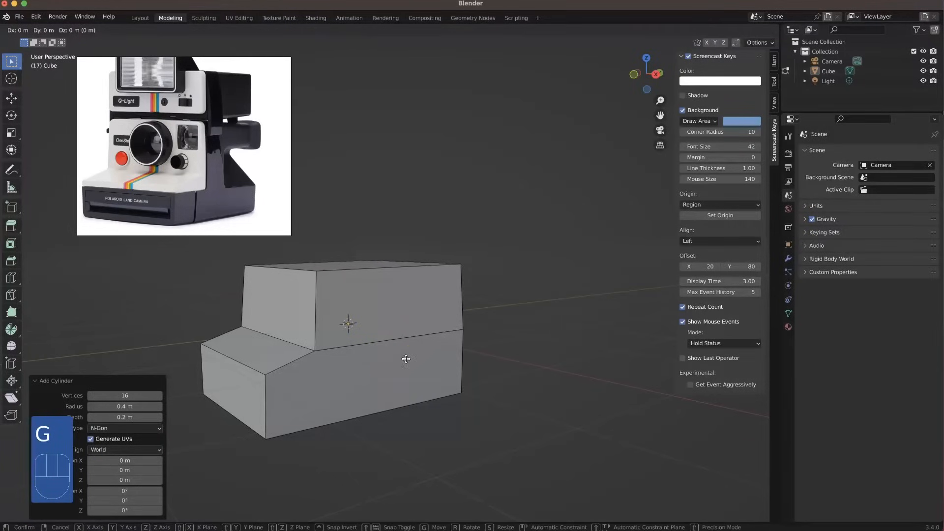
{"action": "key", "text": "y"}
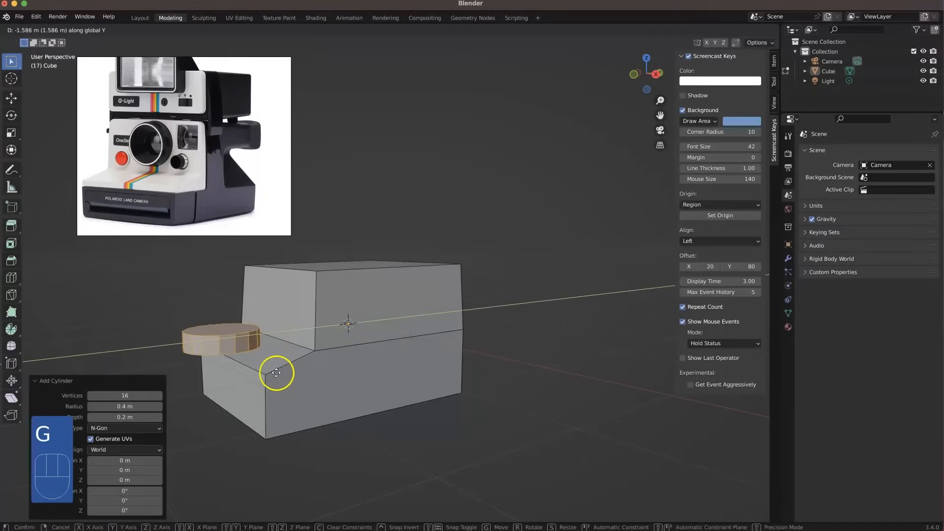
{"action": "left_click", "coordinate": [297, 366]}
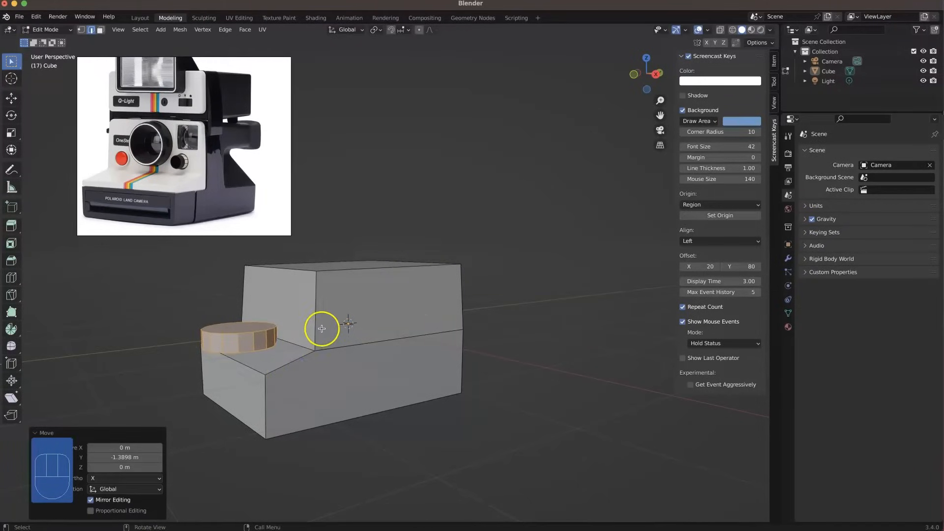
{"action": "key", "text": "r"}
{"action": "key", "text": "x"}
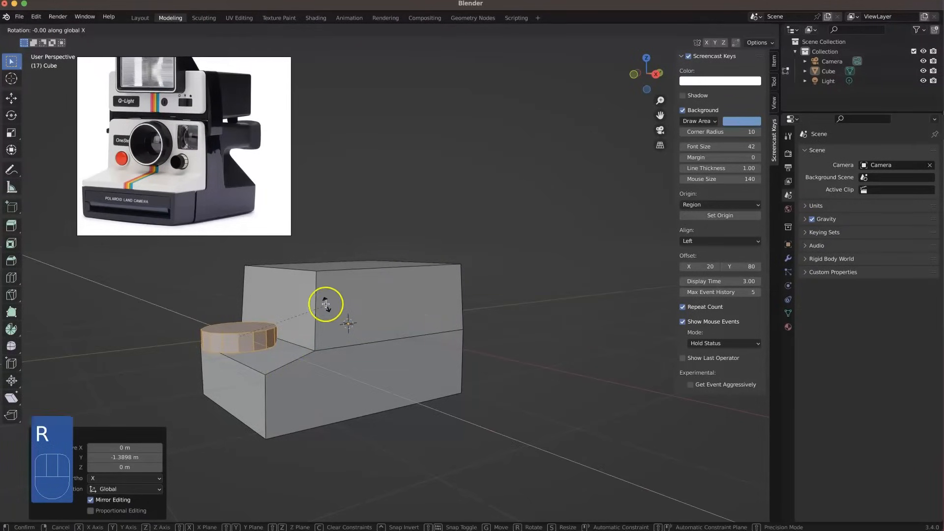
{"action": "key", "text": "ctrl"}
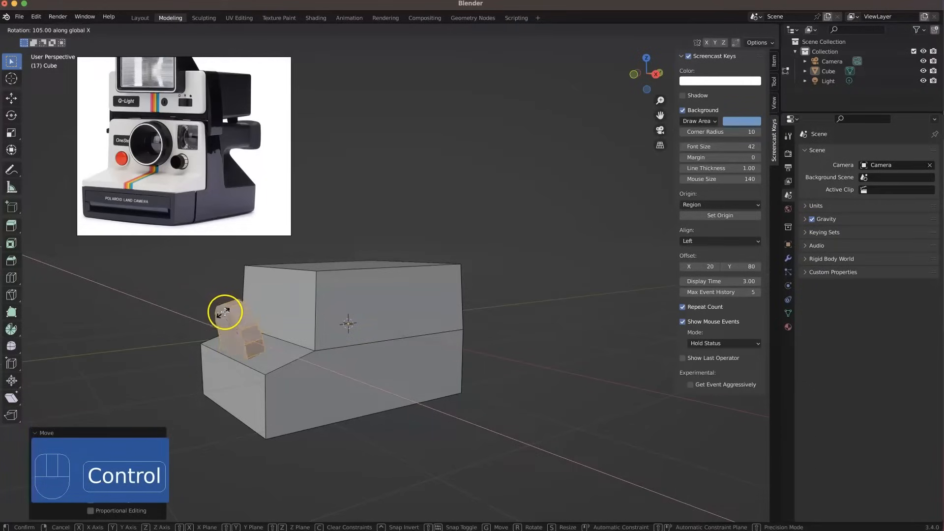
{"action": "left_click", "coordinate": [230, 310]}
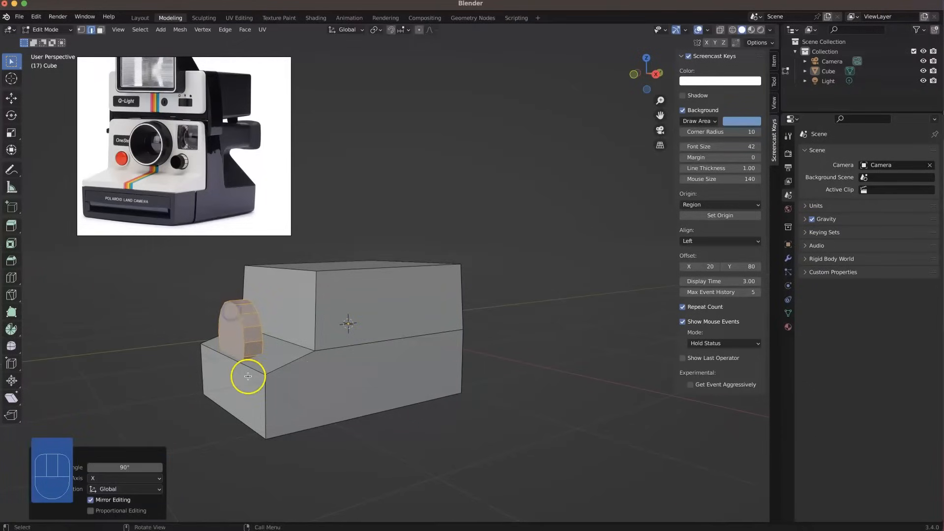
Move the lens cylinder about 0.36 m along Y and 0.31 m up in Z, against the upper block's front face.
{"action": "middle_click_drag", "start_coordinate": [284, 392], "coordinate": [256, 383]}
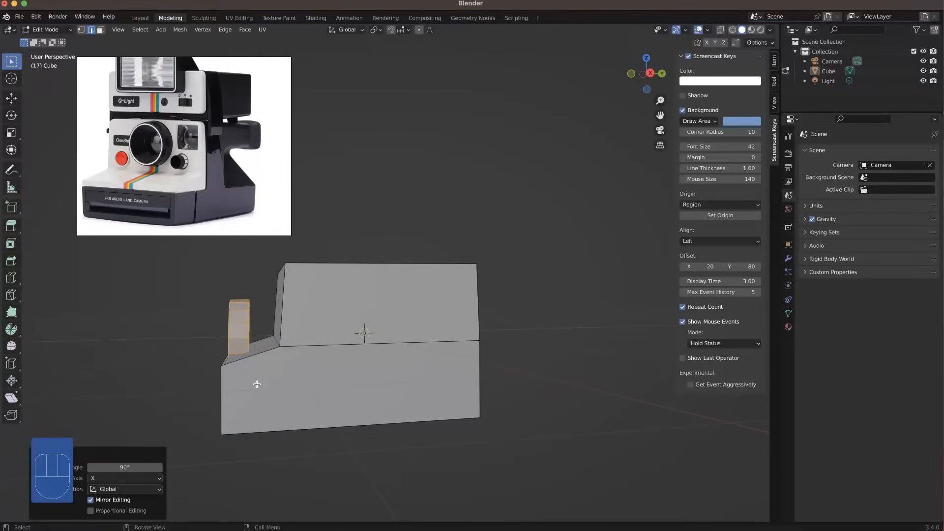
{"action": "key", "text": "g"}
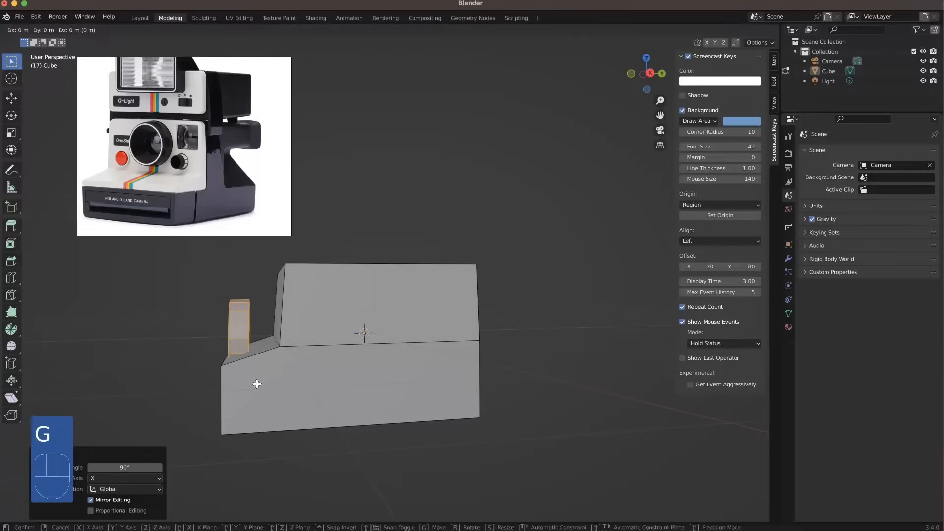
{"action": "key", "text": "shift+x"}
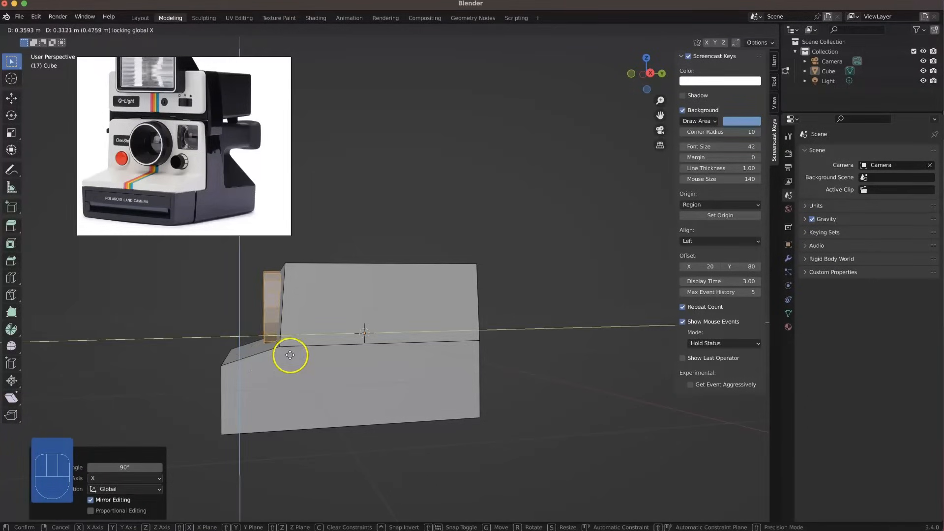
{"action": "left_click", "coordinate": [290, 355]}
Scale the lens cylinder uniformly to about 0.74, and scale its depth along Y by about 1.28.
{"action": "key", "text": "s"}
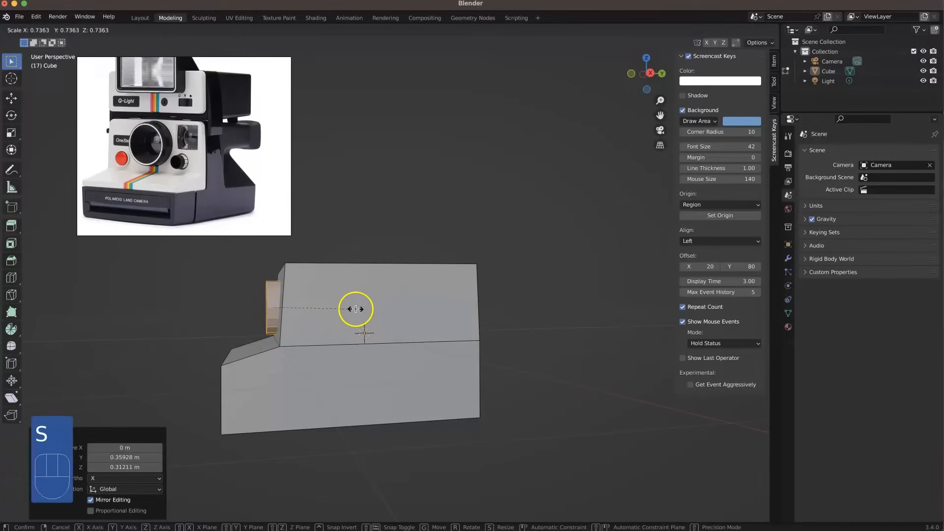
{"action": "left_click", "coordinate": [355, 309]}
{"action": "middle_click_drag", "start_coordinate": [366, 336], "coordinate": [293, 348]}
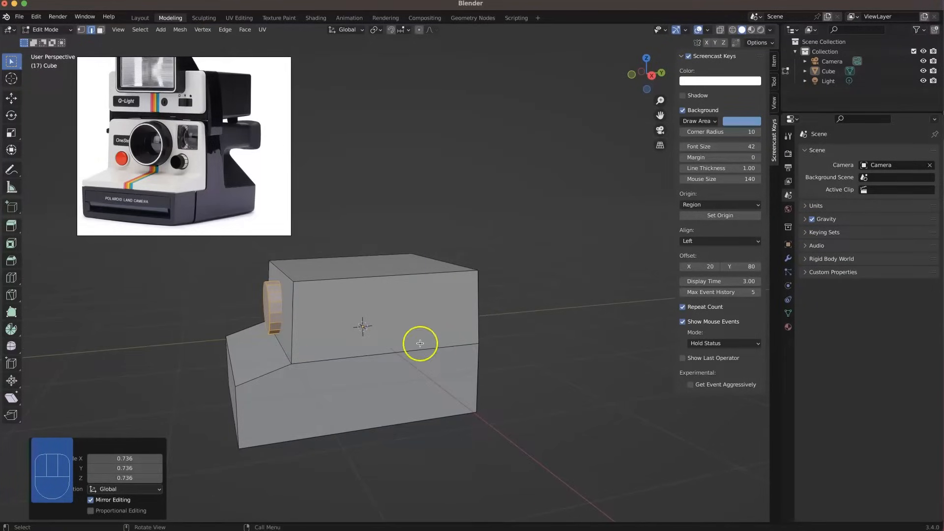
{"action": "key", "text": "s"}
{"action": "key", "text": "y"}
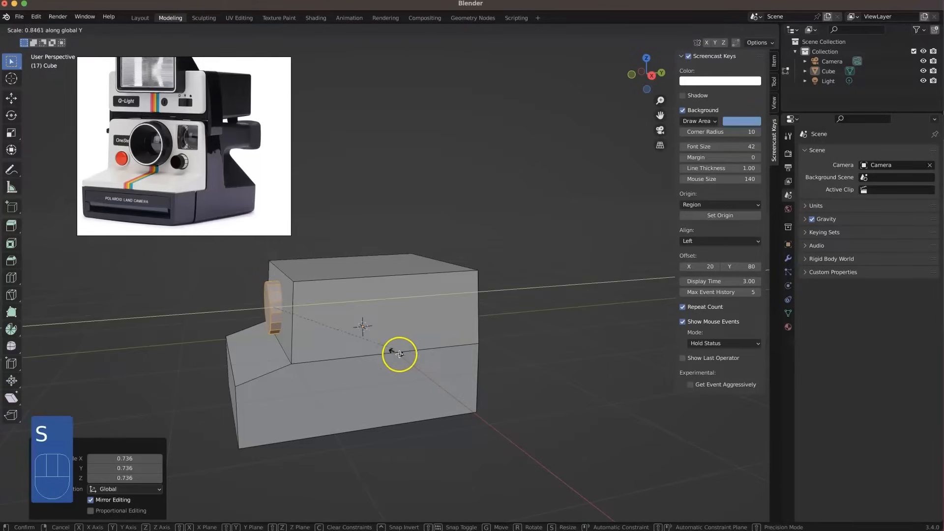
{"action": "left_click", "coordinate": [458, 365]}
Duplicate the lens cylinder and place the copy about 0.6 m away on the negative X side, following the front reference photo.
{"action": "middle_click_drag", "start_coordinate": [249, 337], "coordinate": [387, 305]}
{"action": "middle_click_drag", "start_coordinate": [178, 196], "coordinate": [246, 49]}
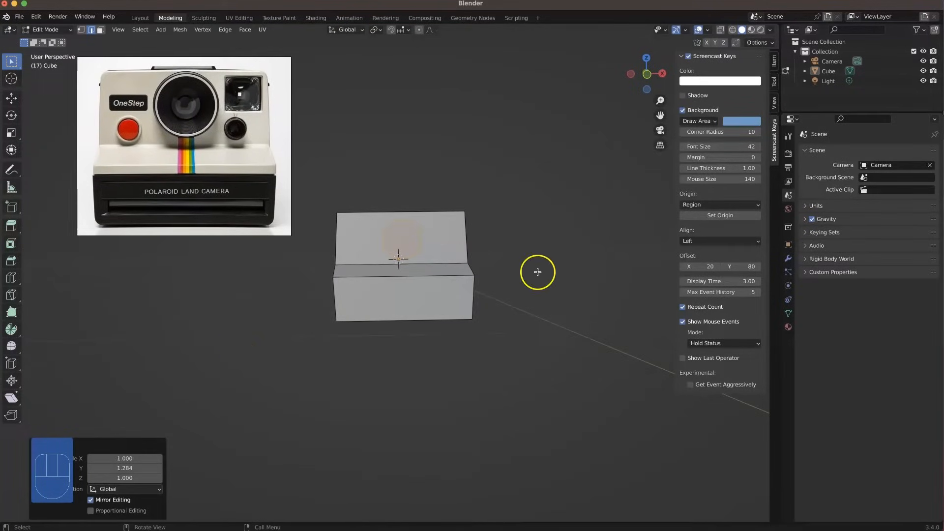
{"action": "key", "text": "shift+d"}
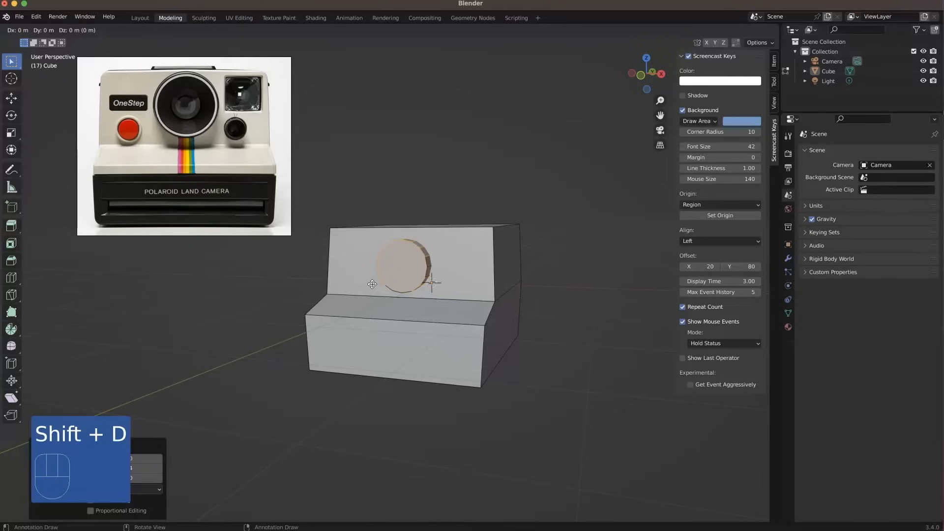
{"action": "left_click", "coordinate": [317, 290]}
{"action": "middle_click_drag", "start_coordinate": [326, 301], "coordinate": [378, 313]}
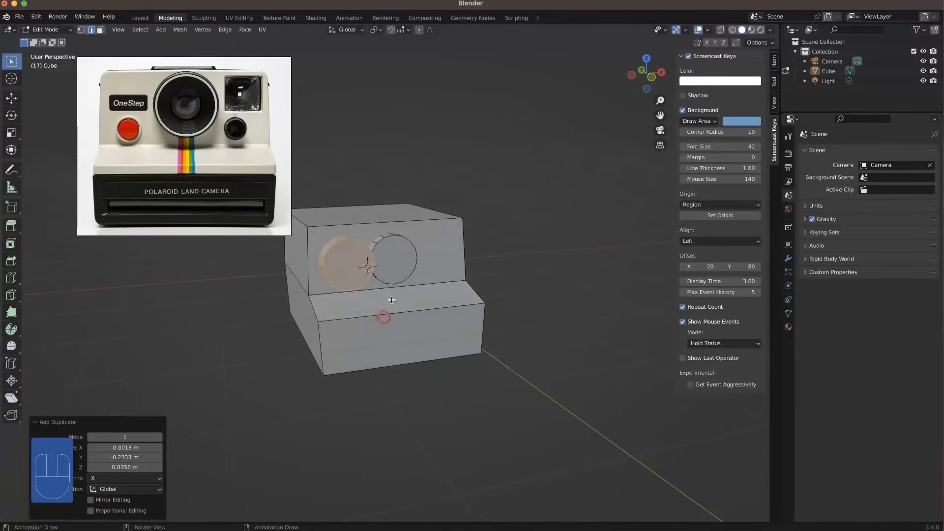
Scale the duplicated cylinder to about 0.47 for the shutter button and lower it about 0.19 m on the front face.
{"action": "key", "text": "s"}
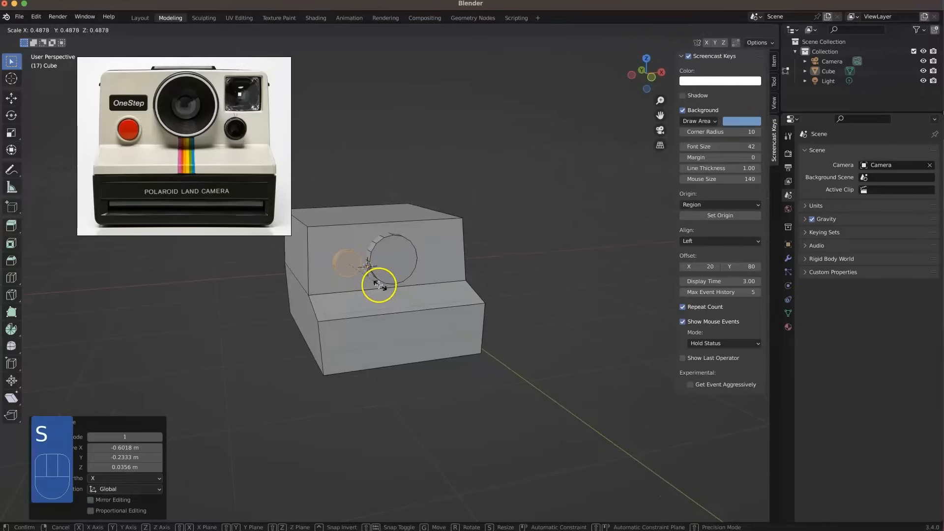
{"action": "left_click", "coordinate": [378, 284]}
{"action": "middle_click_drag", "start_coordinate": [402, 317], "coordinate": [365, 304]}
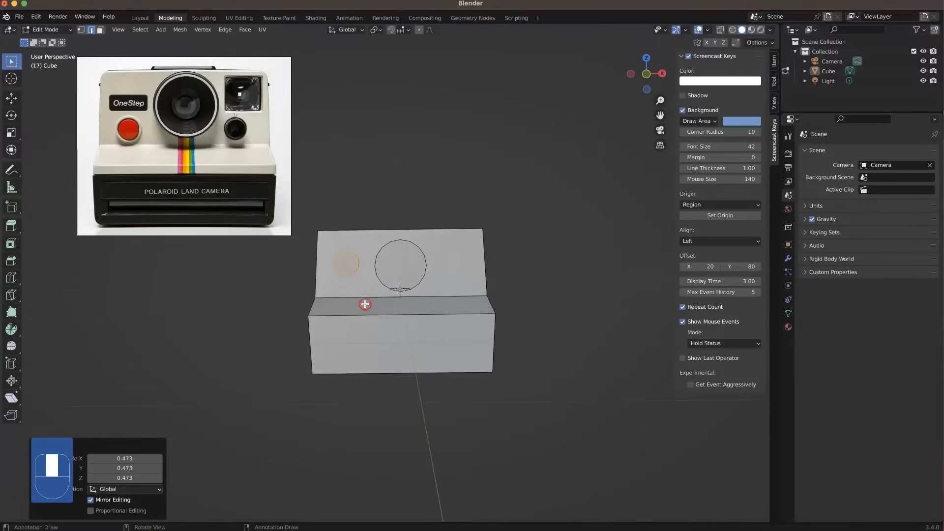
{"action": "key", "text": "KP_1"}
{"action": "scroll", "coordinate": [379, 295], "scroll_direction": "up", "scroll_amount": 3}
Duplicate the small button cylinder about 1.21 m along X to the lens's other side and scale the copy to about 0.86.
{"action": "key", "text": "shift+d"}
{"action": "key", "text": "x"}
{"action": "left_click", "coordinate": [505, 320]}
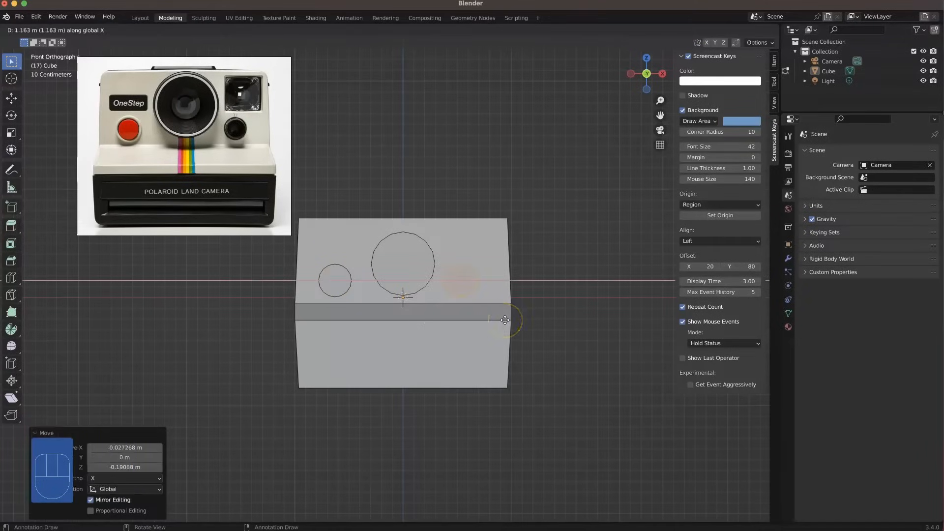
{"action": "left_click", "coordinate": [510, 321]}
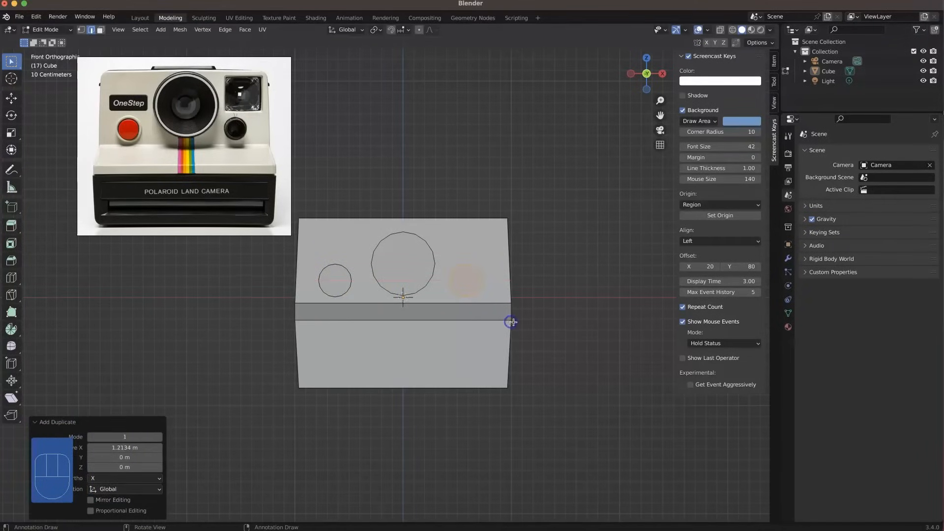
{"action": "key", "text": "s"}
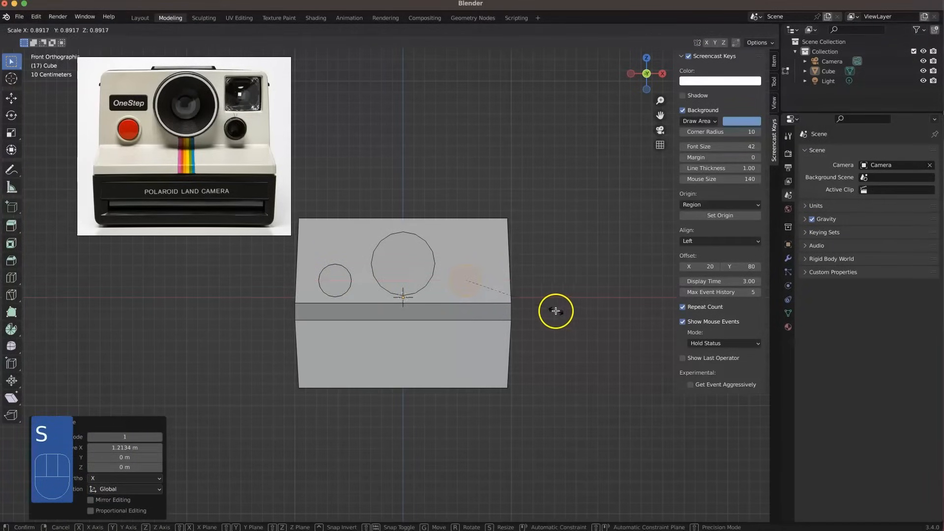
{"action": "left_click", "coordinate": [552, 310]}
{"action": "left_click", "coordinate": [526, 309]}
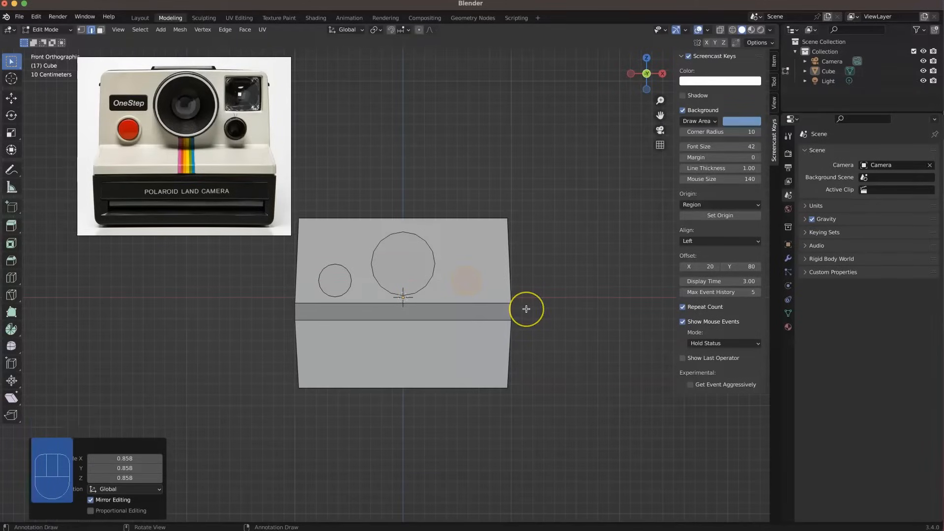
Enlarge the central lens cylinder by about 1.14 and raise it about 0.06 m along Z.
{"action": "left_click", "coordinate": [434, 270]}
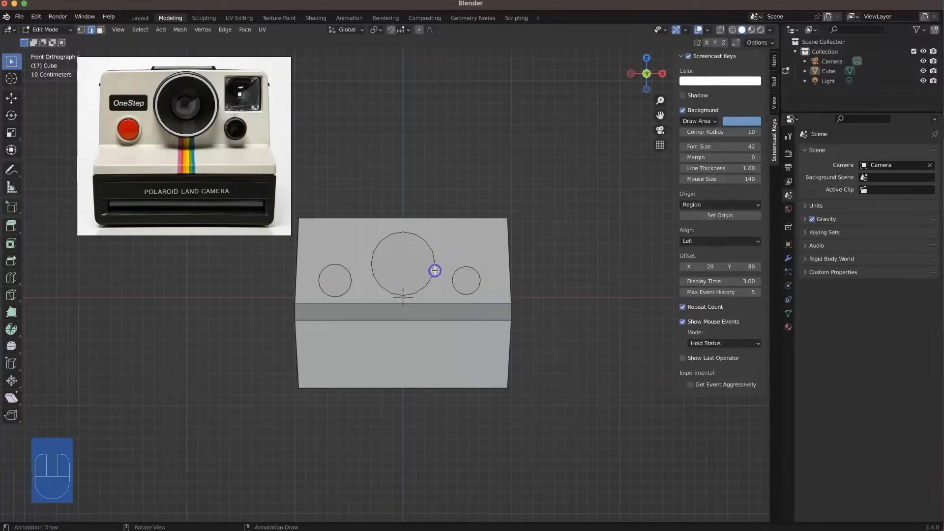
{"action": "key", "text": "l"}
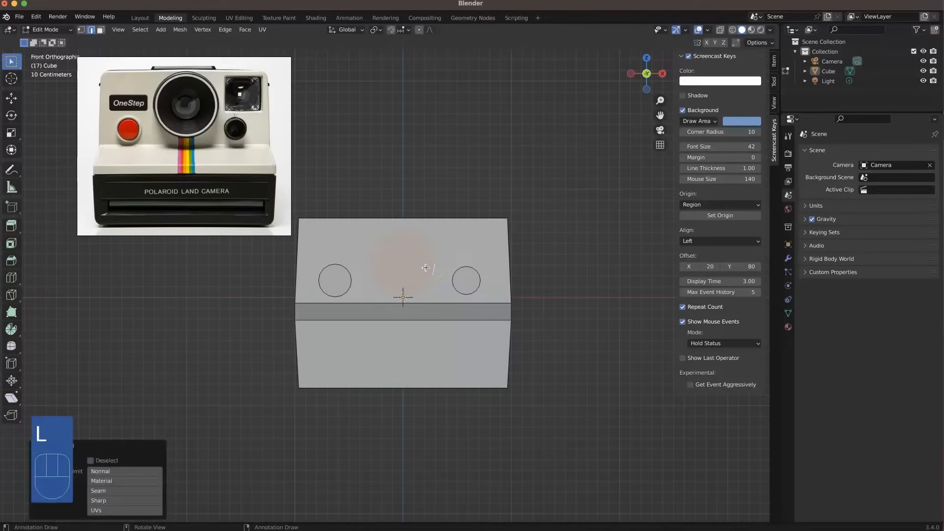
{"action": "key", "text": "s"}
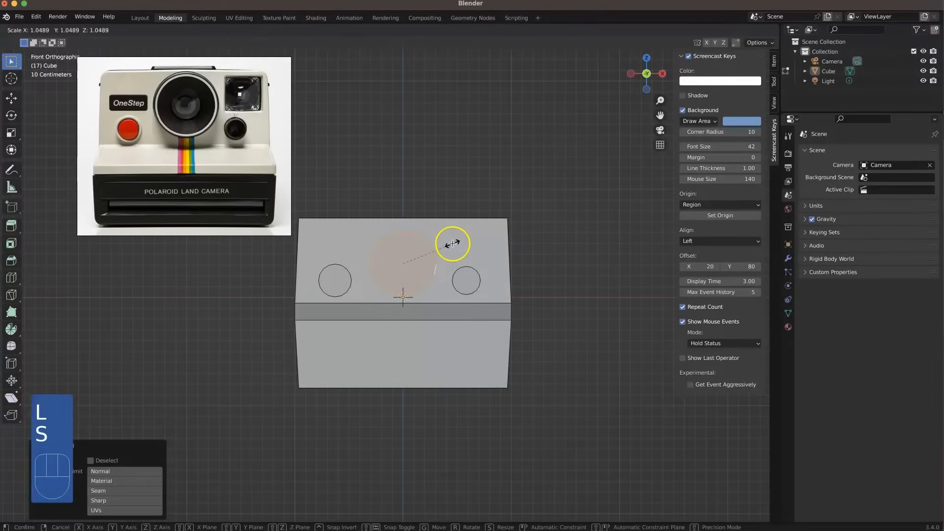
{"action": "left_click", "coordinate": [456, 242]}
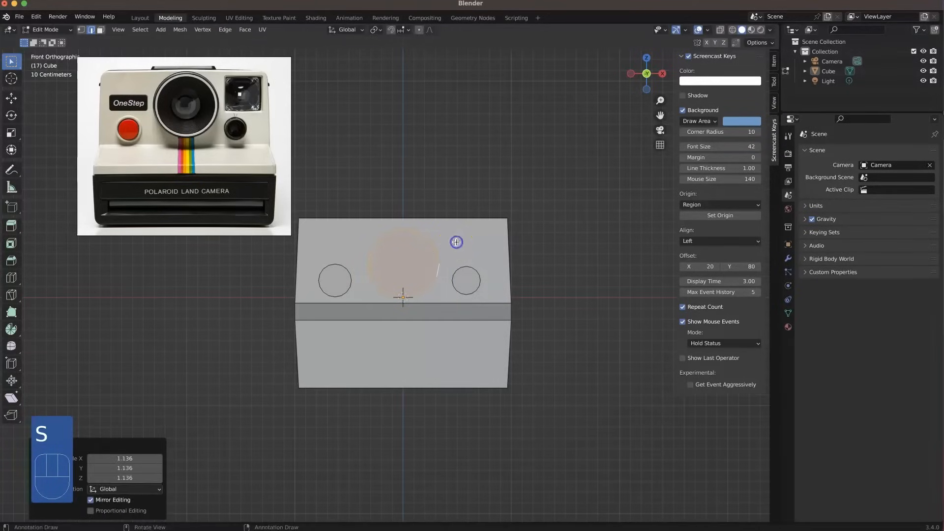
{"action": "key", "text": "g"}
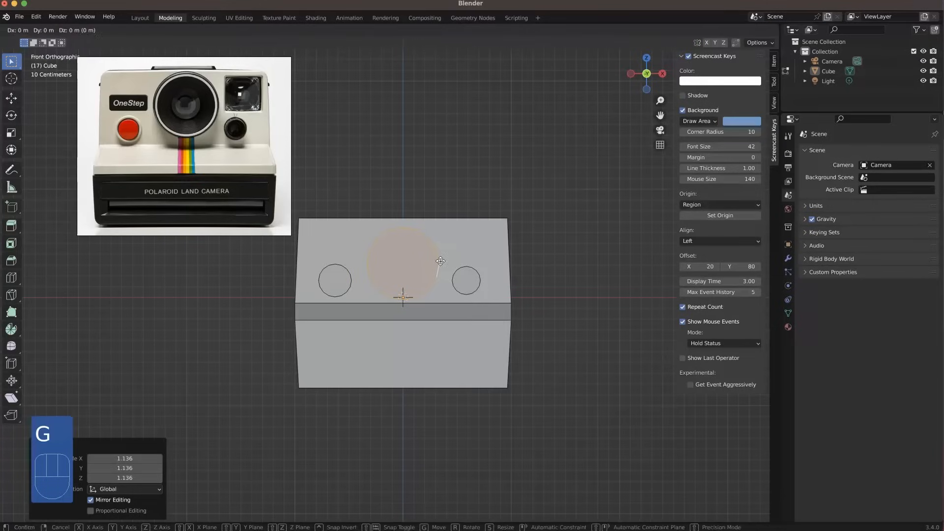
{"action": "left_click", "coordinate": [440, 255]}
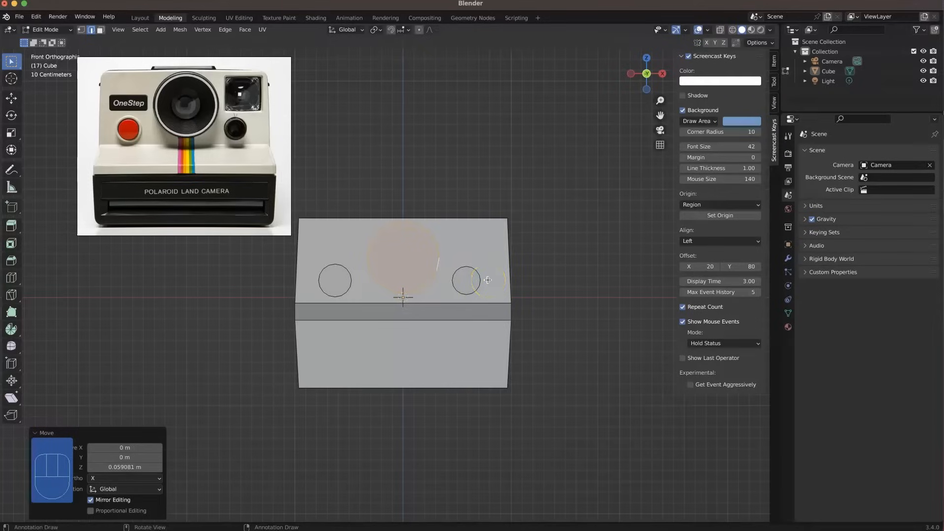
{"action": "left_click", "coordinate": [527, 254]}
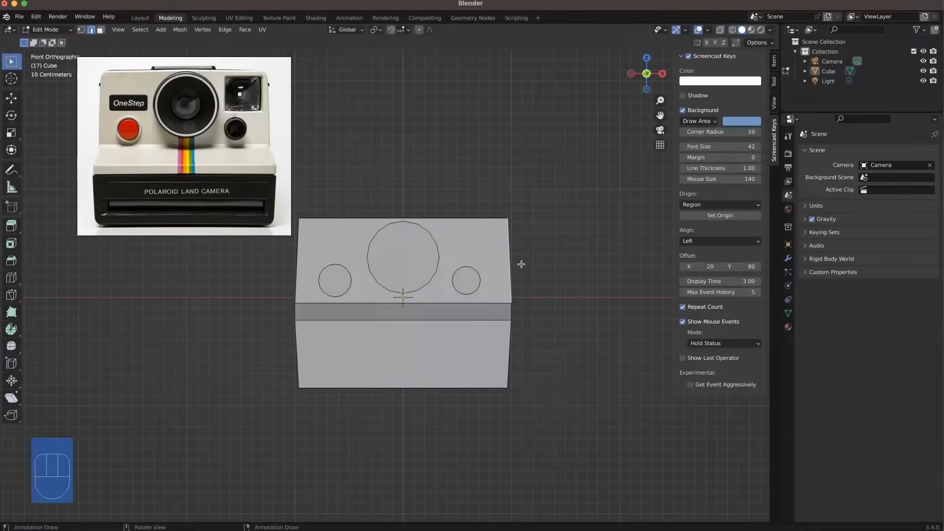
Move the two small button cylinders together about 0.25 m along Y, back towards the camera's front face.
{"action": "scroll", "coordinate": [487, 274], "scroll_direction": "up", "scroll_amount": 5}
{"action": "middle_click_drag", "start_coordinate": [486, 273], "coordinate": [441, 283]}
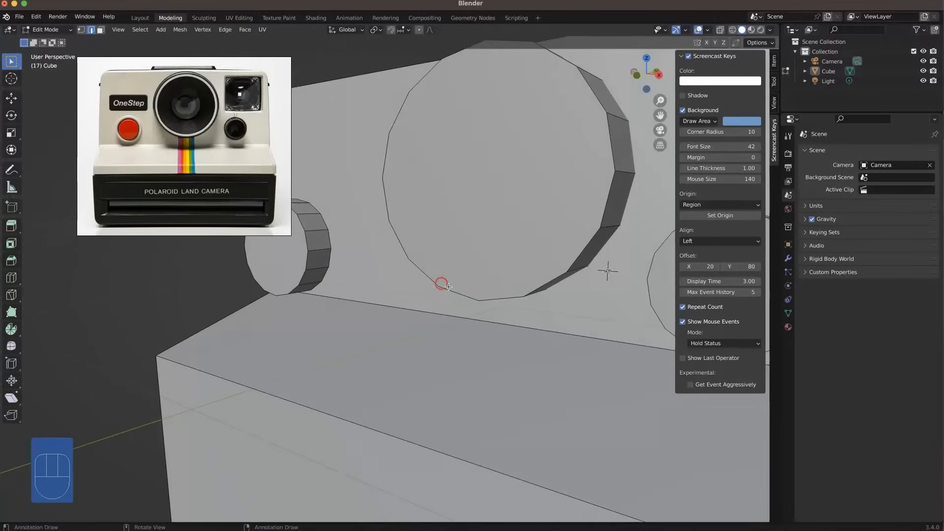
{"action": "scroll", "coordinate": [445, 285], "scroll_direction": "down", "scroll_amount": 5}
{"action": "mouse_move", "coordinate": [478, 254]}
{"action": "middle_mouse_down"}
{"action": "mouse_move", "coordinate": [415, 259]}
{"action": "mouse_move", "coordinate": [471, 268]}
{"action": "middle_mouse_up"}
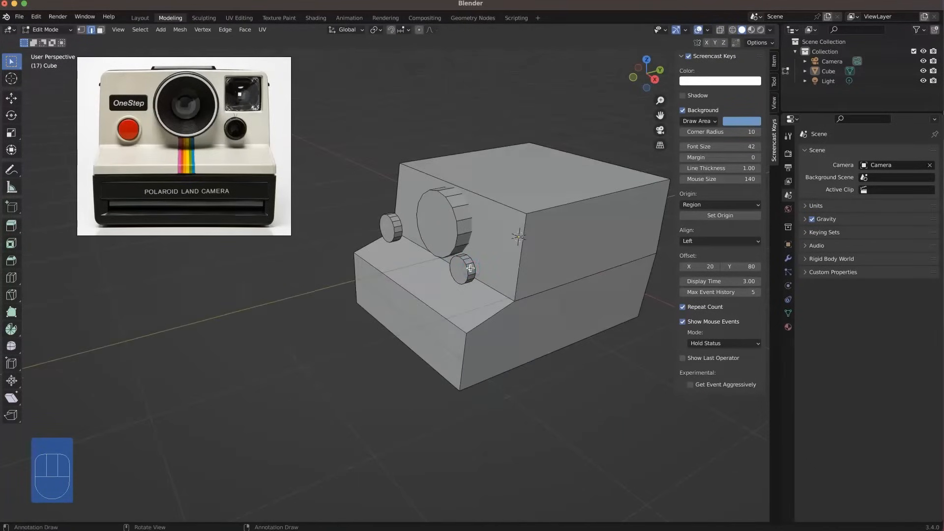
{"action": "key", "text": "l"}
{"action": "key", "text": "l"}
{"action": "key", "text": "shift+l"}
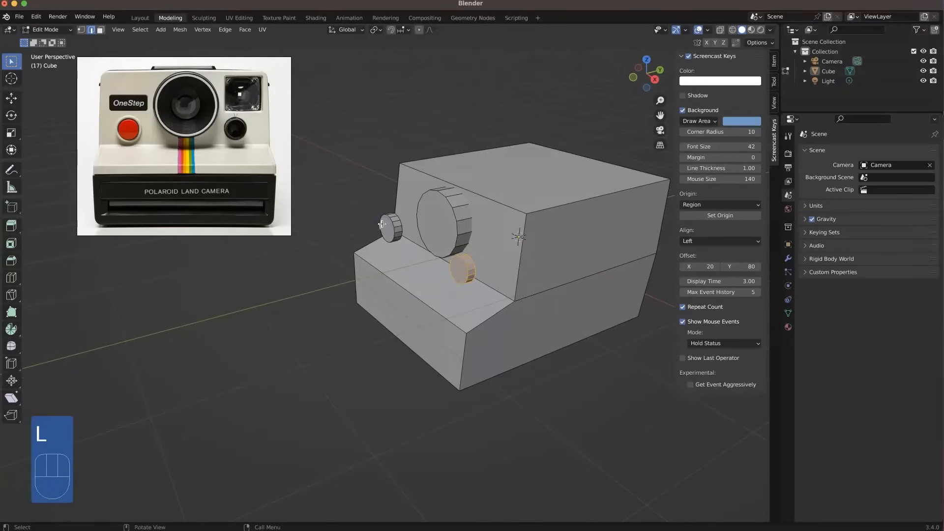
{"action": "key", "text": "l"}
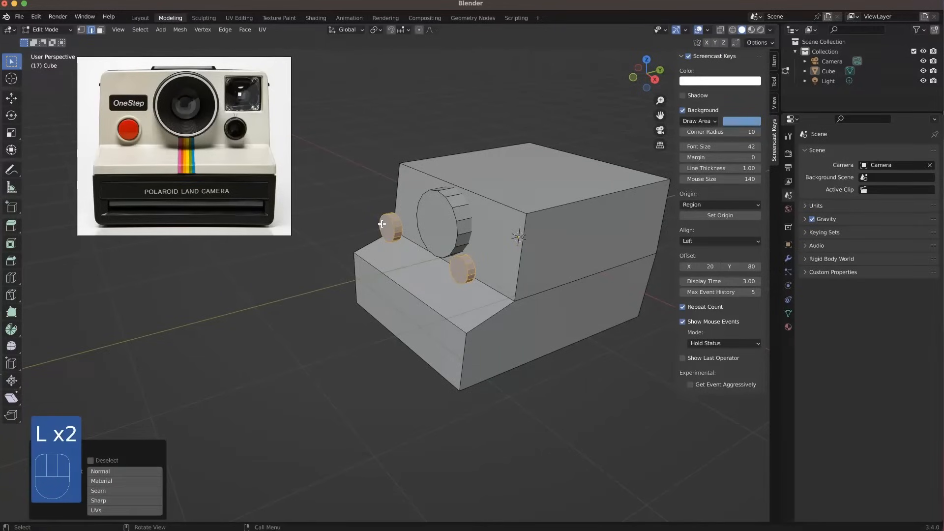
{"action": "key", "text": "g"}
{"action": "key", "text": "y"}
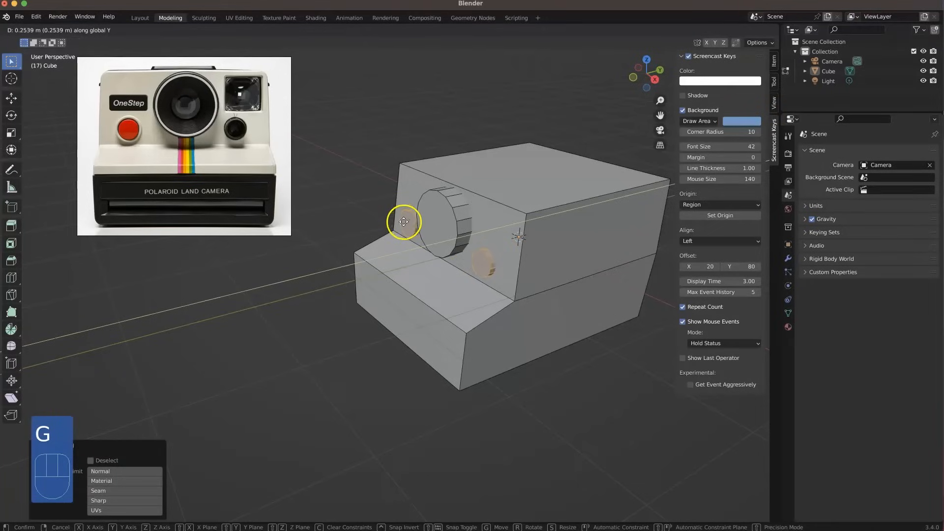
{"action": "left_click", "coordinate": [403, 221]}
{"action": "middle_click_drag", "start_coordinate": [436, 301], "coordinate": [498, 275]}
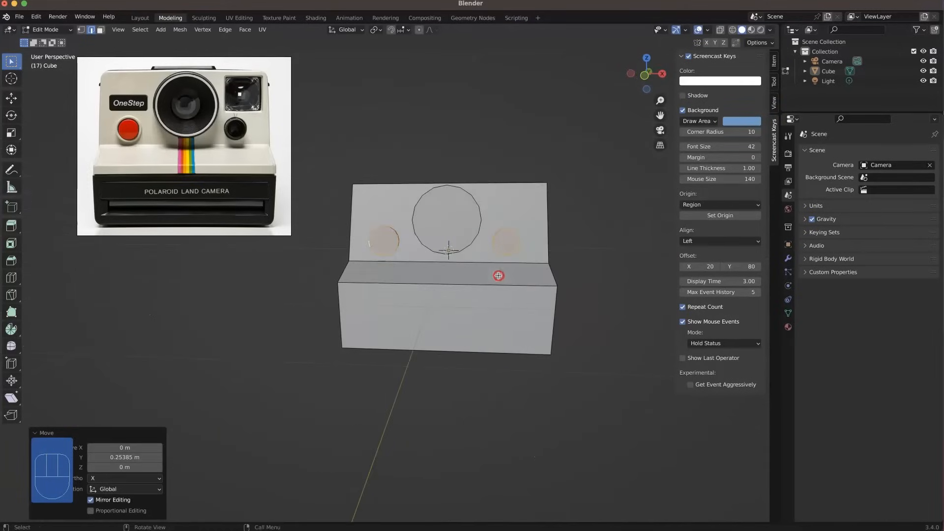
Add a plane to the mesh, raise it about 1.08 m along Z and rotate it 90° about X.
{"action": "middle_click_drag", "start_coordinate": [546, 303], "coordinate": [485, 303]}
{"action": "key", "text": "shift+a"}
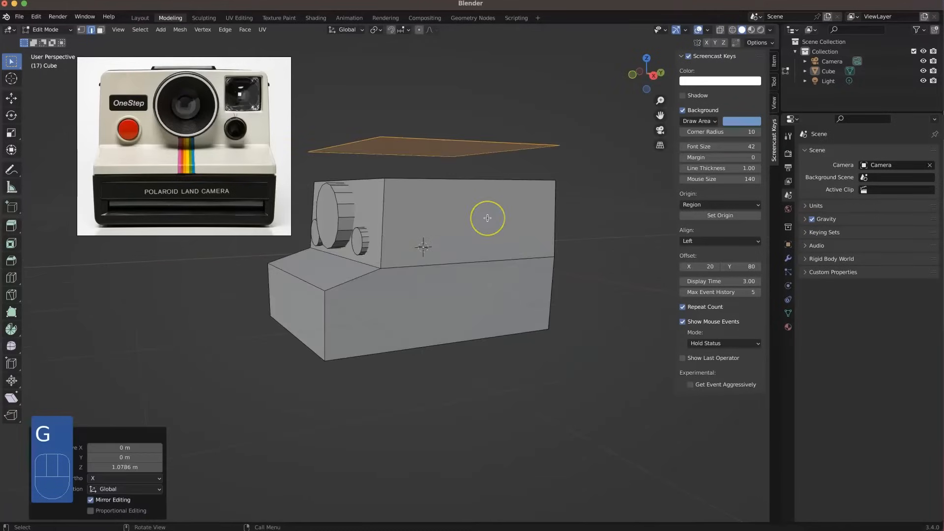
{"action": "key", "text": "r"}
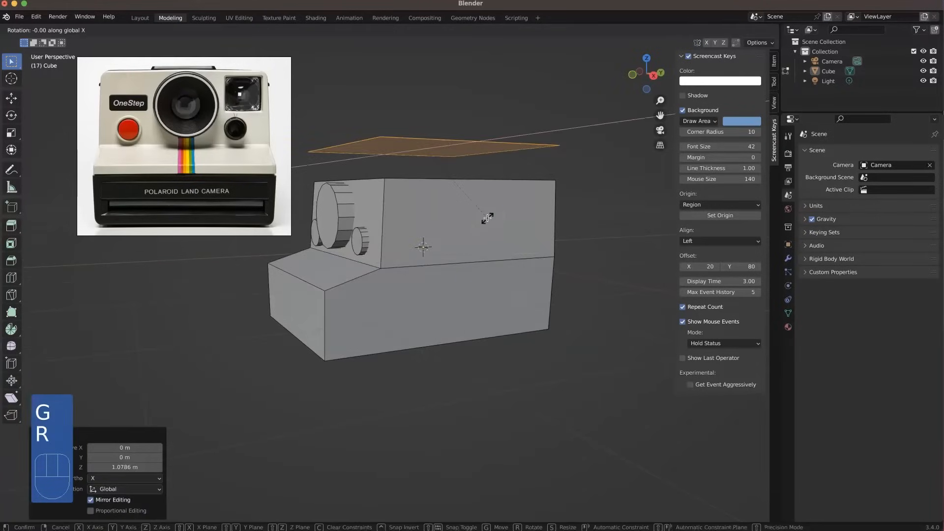
{"action": "key", "text": "ctrl"}
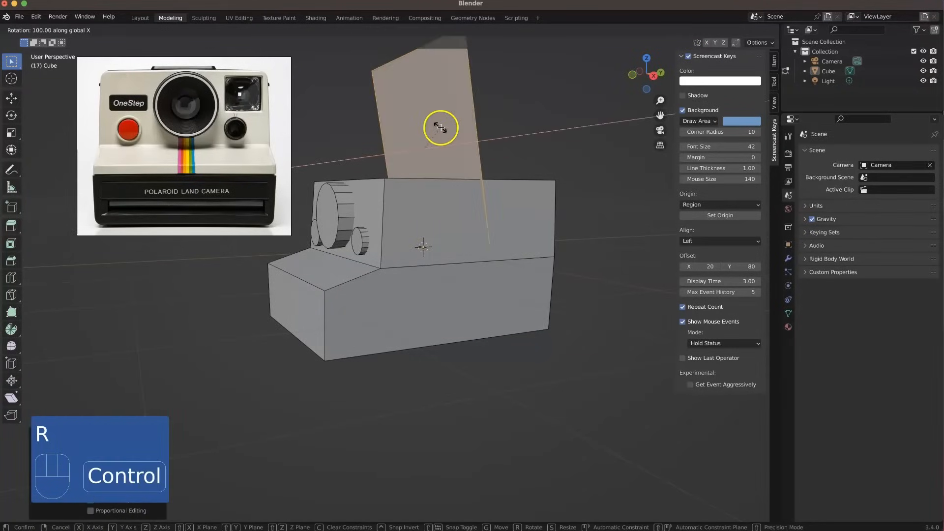
{"action": "left_click", "coordinate": [443, 130]}
{"action": "middle_click_drag", "start_coordinate": [442, 131], "coordinate": [418, 201]}
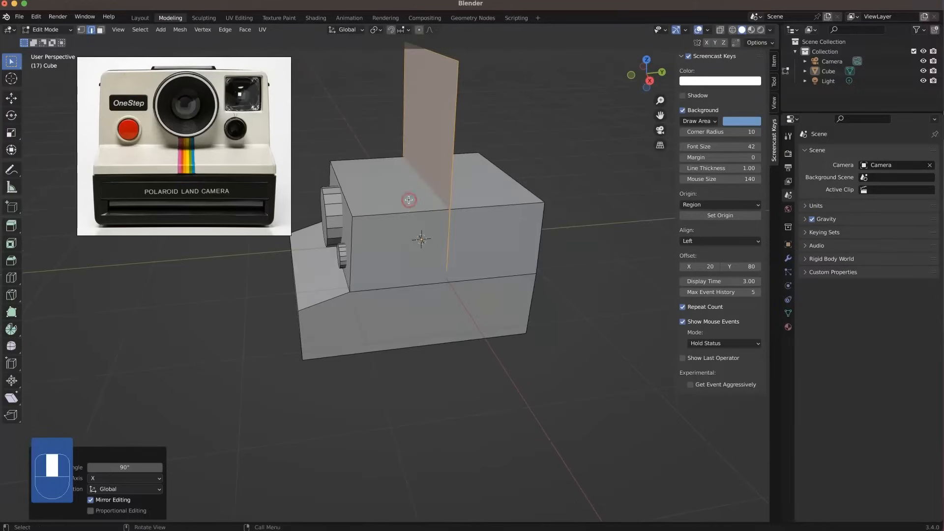
Move the upright plane about 1.05 m along negative Y, then shrink it and place it over the front face's upper positive X corner.
{"action": "key", "text": "g"}
{"action": "left_click", "coordinate": [315, 225]}
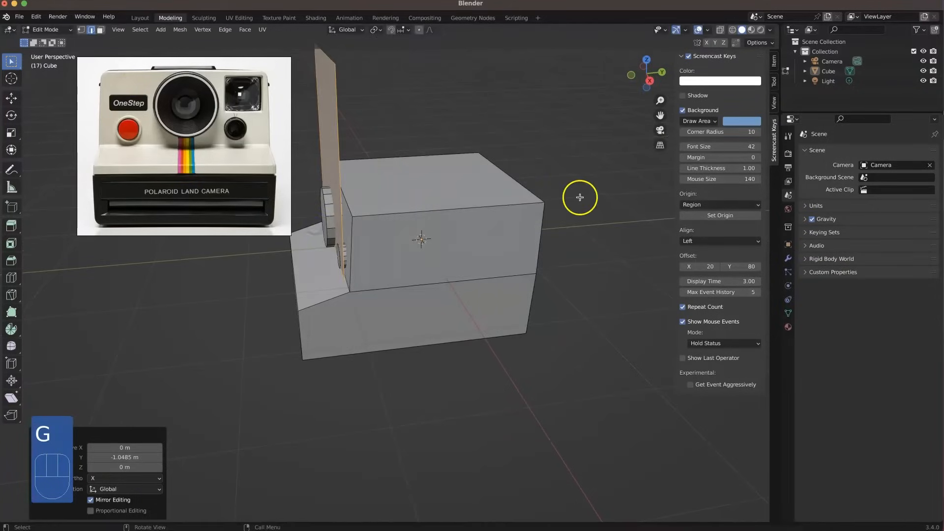
{"action": "key", "text": "s"}
{"action": "left_click", "coordinate": [326, 256]}
{"action": "middle_click_drag", "start_coordinate": [326, 256], "coordinate": [430, 225]}
{"action": "key", "text": "g"}
{"action": "left_click", "coordinate": [469, 237]}
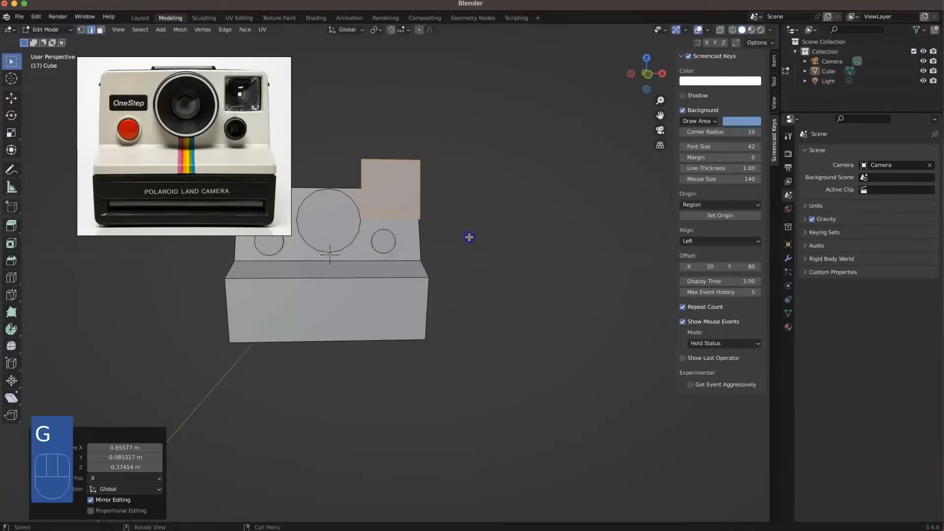
Scale the viewfinder plane uniformly to about 0.63, and scale it again by about 0.86.
{"action": "middle_click_drag", "start_coordinate": [391, 194], "coordinate": [458, 234], "text": "shift"}
{"action": "scroll", "coordinate": [462, 238], "scroll_direction": "up", "scroll_amount": 2}
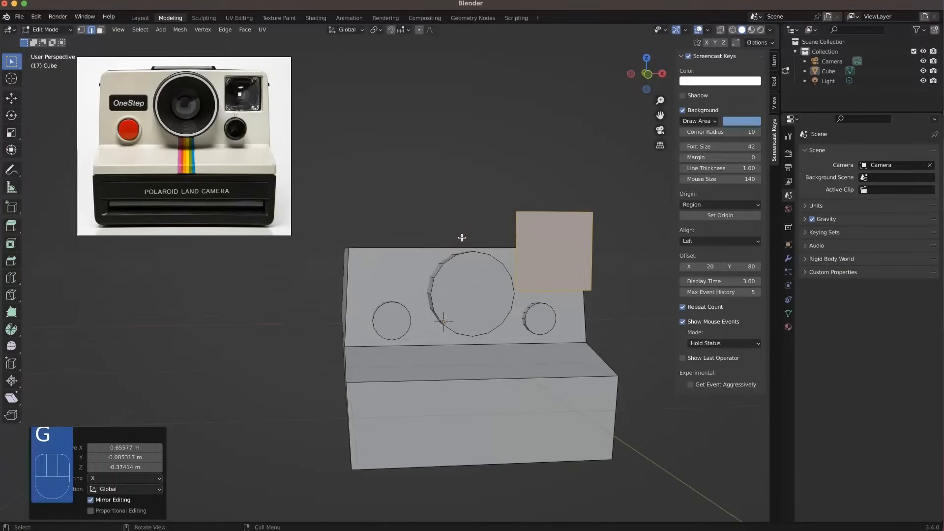
{"action": "middle_click_drag", "start_coordinate": [492, 291], "coordinate": [446, 276], "text": "shift"}
{"action": "middle_click_drag", "start_coordinate": [462, 311], "coordinate": [443, 311]}
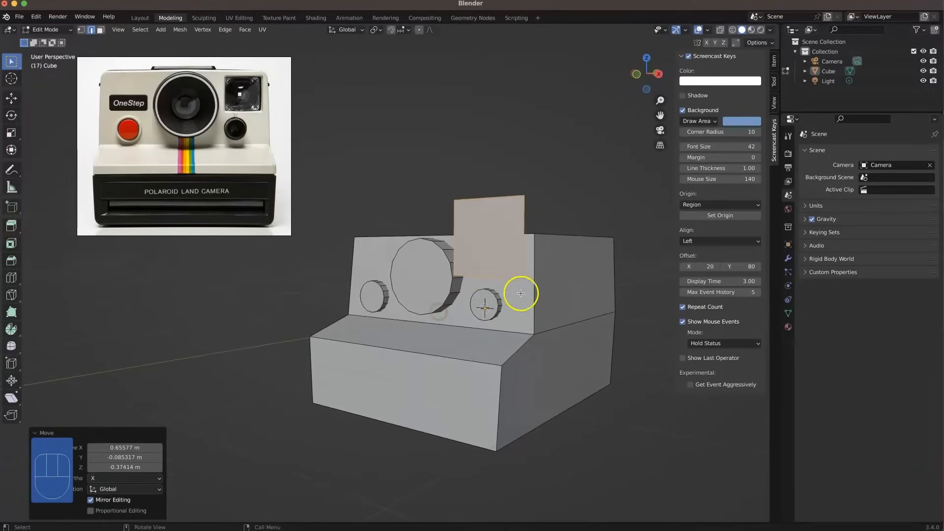
{"action": "key", "text": "s"}
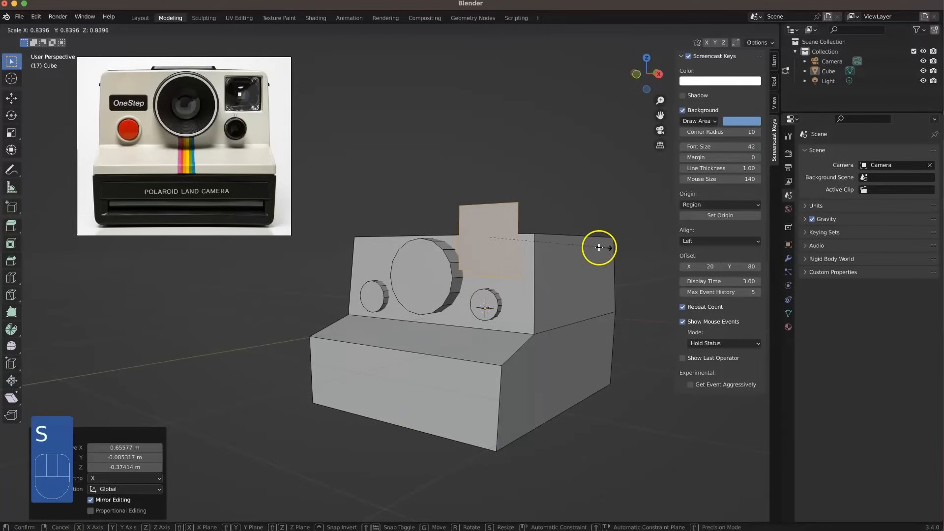
{"action": "left_click", "coordinate": [576, 248]}
{"action": "middle_click_drag", "start_coordinate": [576, 248], "coordinate": [521, 270]}
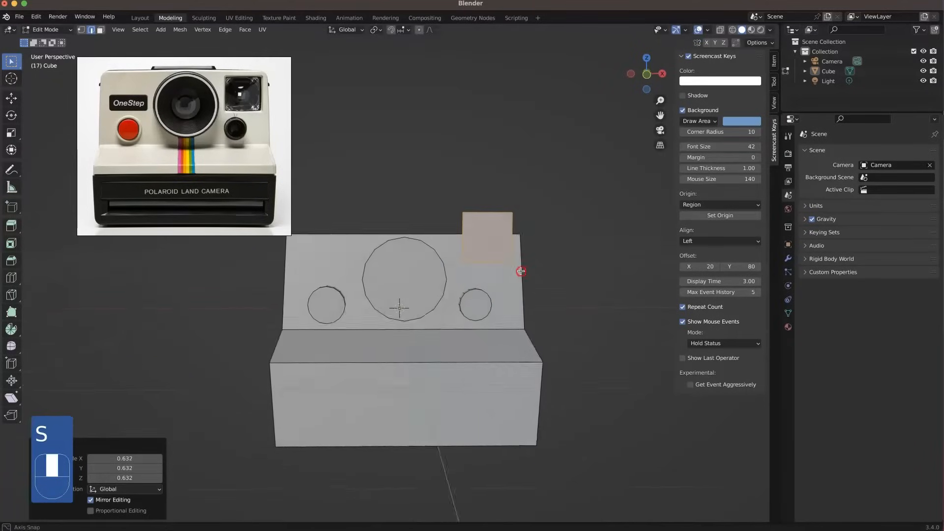
{"action": "key", "text": "s"}
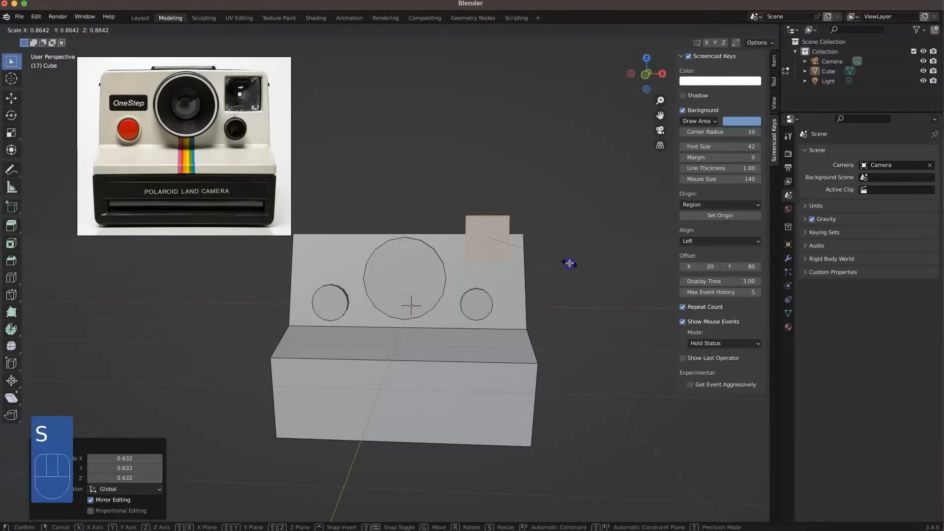
{"action": "left_click", "coordinate": [563, 261]}
Move the viewfinder plane about 0.14 m along Y towards the front face and lower it about 0.18 m along Z.
{"action": "middle_click_drag", "start_coordinate": [537, 270], "coordinate": [429, 272]}
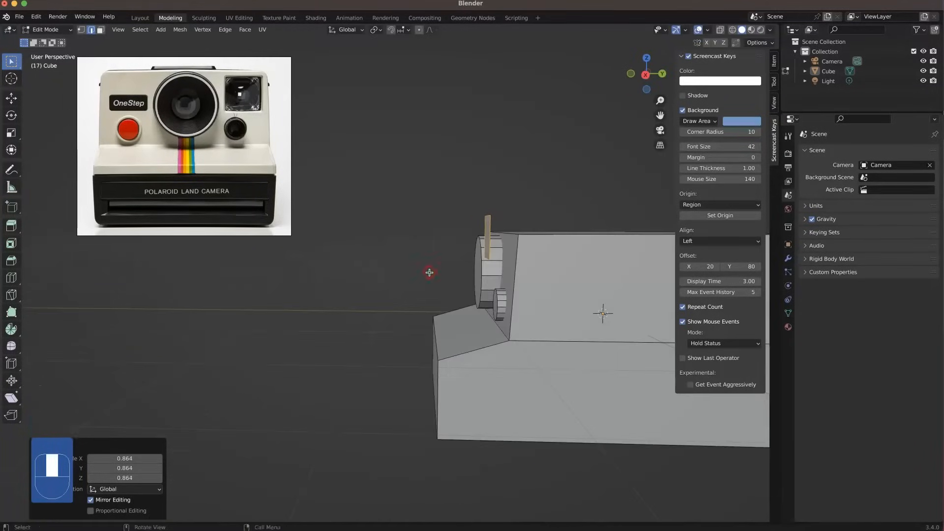
{"action": "key", "text": "g"}
{"action": "middle_click", "coordinate": [449, 281]}
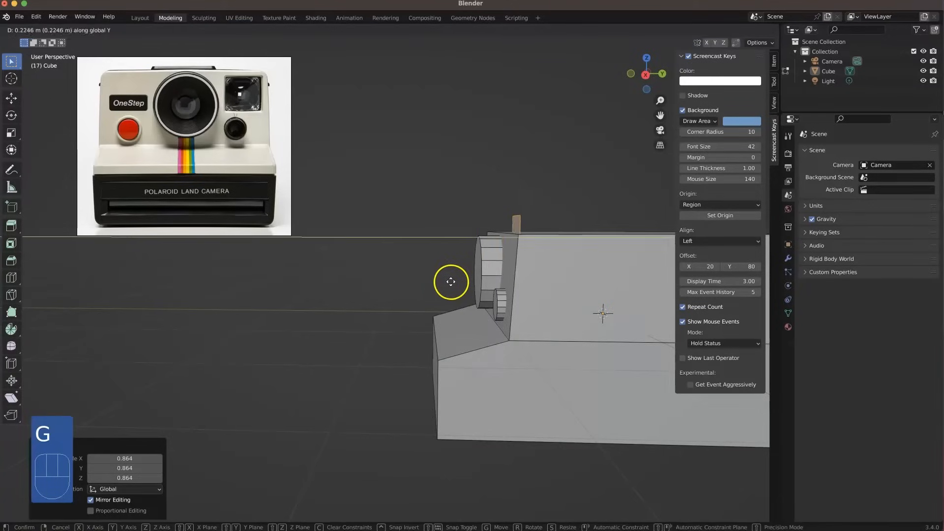
{"action": "left_click", "coordinate": [439, 337]}
{"action": "middle_click_drag", "start_coordinate": [439, 338], "coordinate": [537, 334]}
{"action": "key", "text": "g"}
{"action": "right_click", "coordinate": [538, 344]}
{"action": "key", "text": "g"}
{"action": "middle_click_drag", "start_coordinate": [540, 349], "coordinate": [541, 372]}
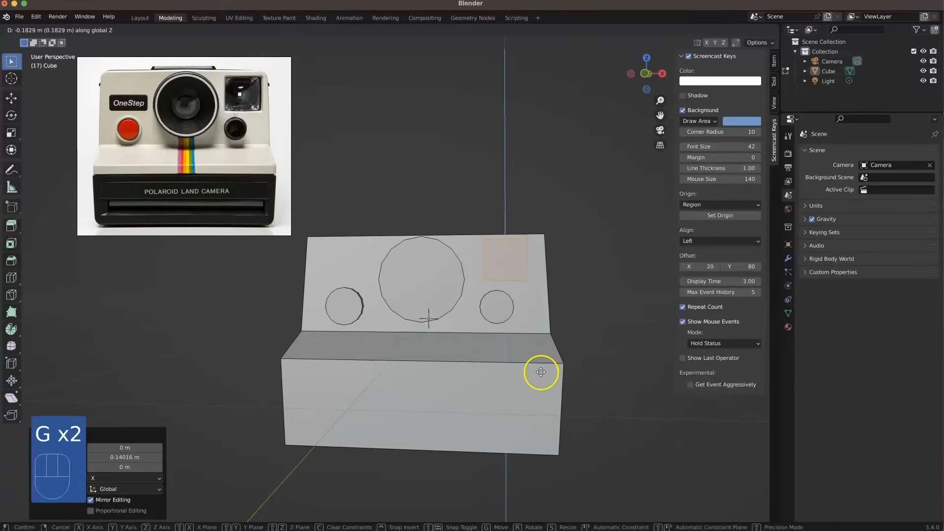
{"action": "left_click", "coordinate": [540, 372]}
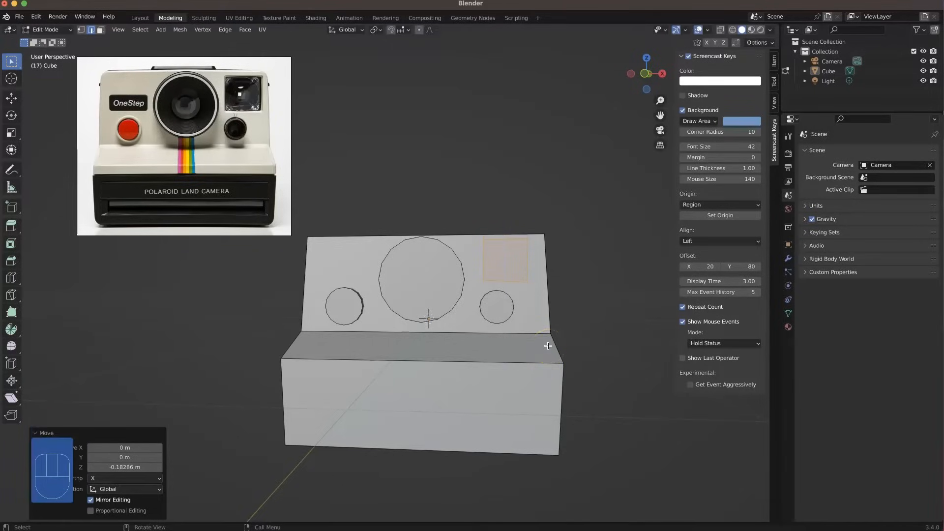
Scale the viewfinder plane to about 0.85 along Z, then enlarge it uniformly by about 1.13.
{"action": "key", "text": "s"}
{"action": "key", "text": "z"}
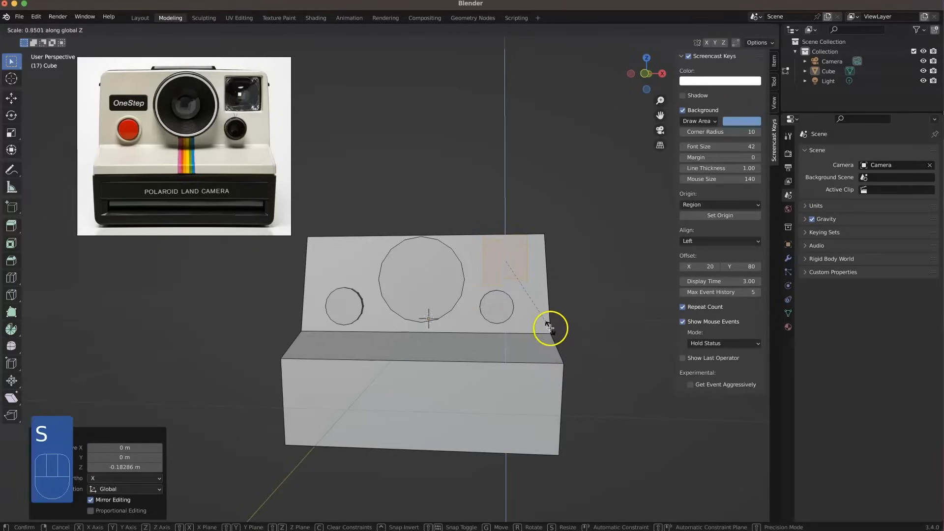
{"action": "left_click", "coordinate": [550, 328]}
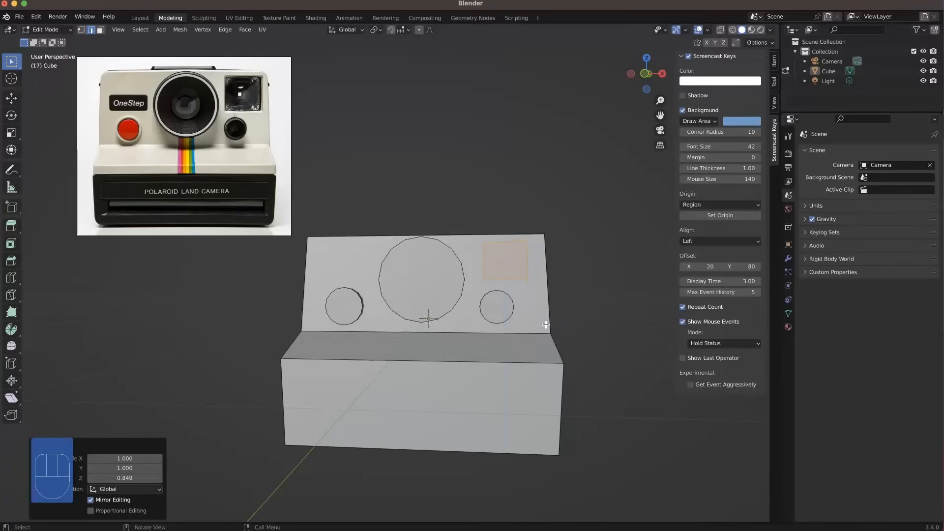
{"action": "key", "text": "s"}
{"action": "left_click", "coordinate": [556, 330]}
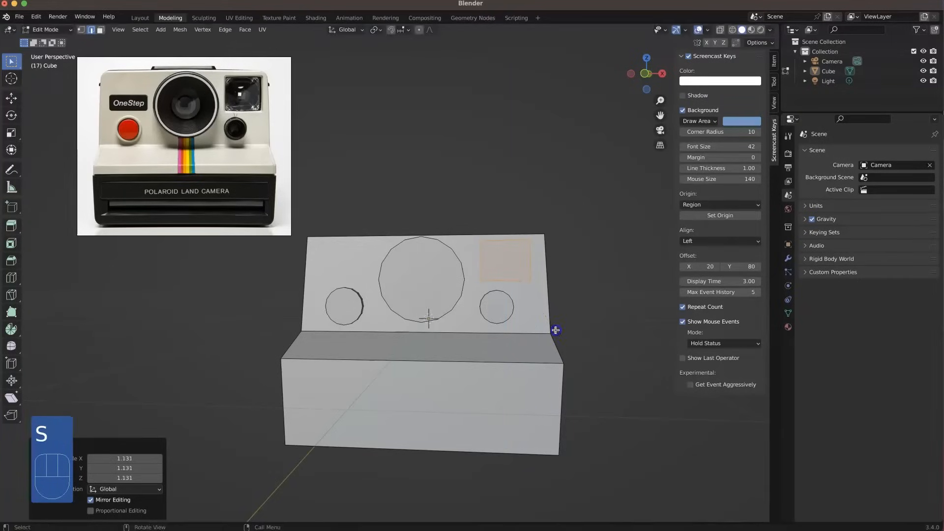
Shift the viewfinder plane about 0.05 m along X and 0.02 m down, and enlarge it uniformly by 1.05.
{"action": "key", "text": "g"}
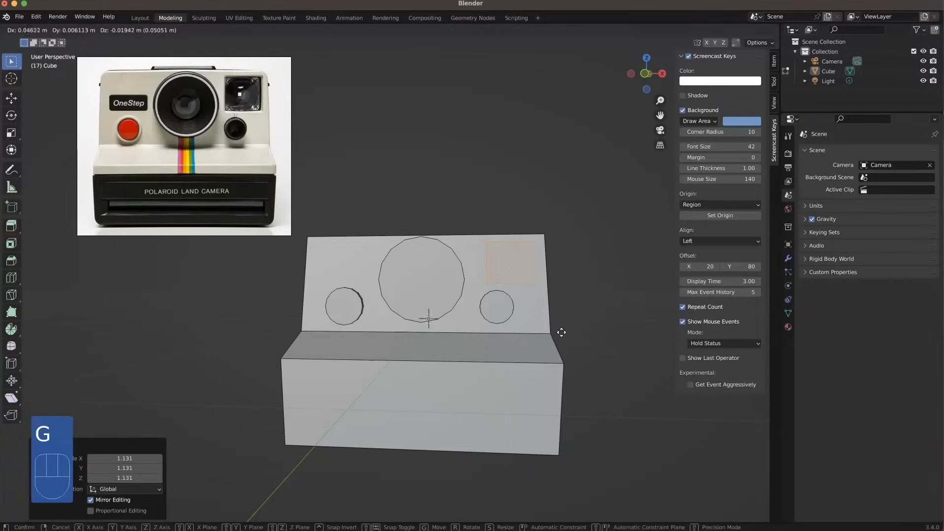
{"action": "left_click", "coordinate": [561, 333]}
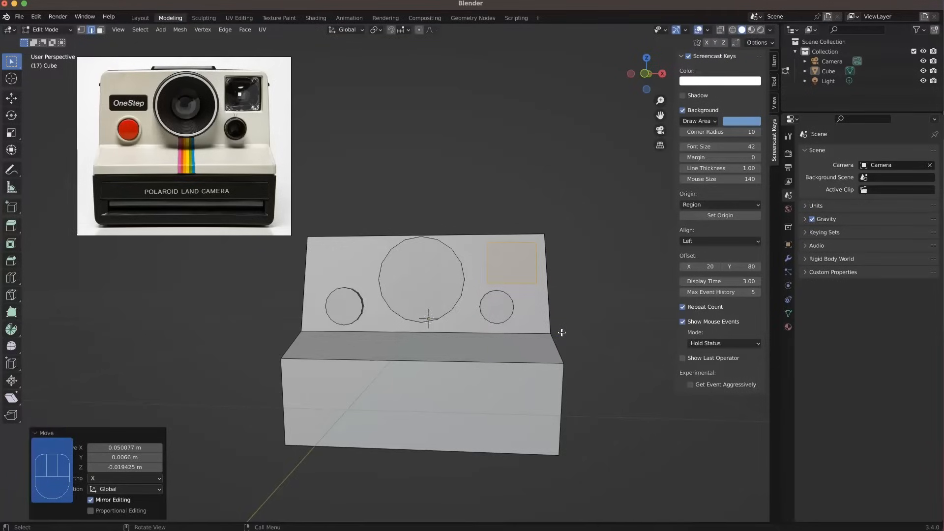
{"action": "key", "text": "s"}
{"action": "left_click", "coordinate": [566, 335]}
Extrude the viewfinder rectangle about 0.058 m along Y to give it thickness.
{"action": "middle_click_drag", "start_coordinate": [565, 331], "coordinate": [455, 338]}
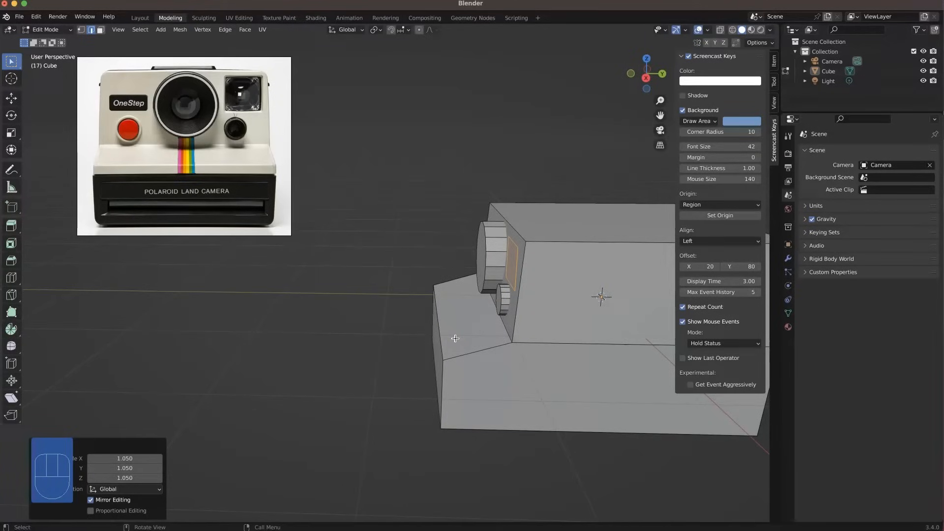
{"action": "key", "text": "e"}
{"action": "left_click", "coordinate": [463, 339]}
{"action": "middle_click_drag", "start_coordinate": [464, 337], "coordinate": [440, 336]}
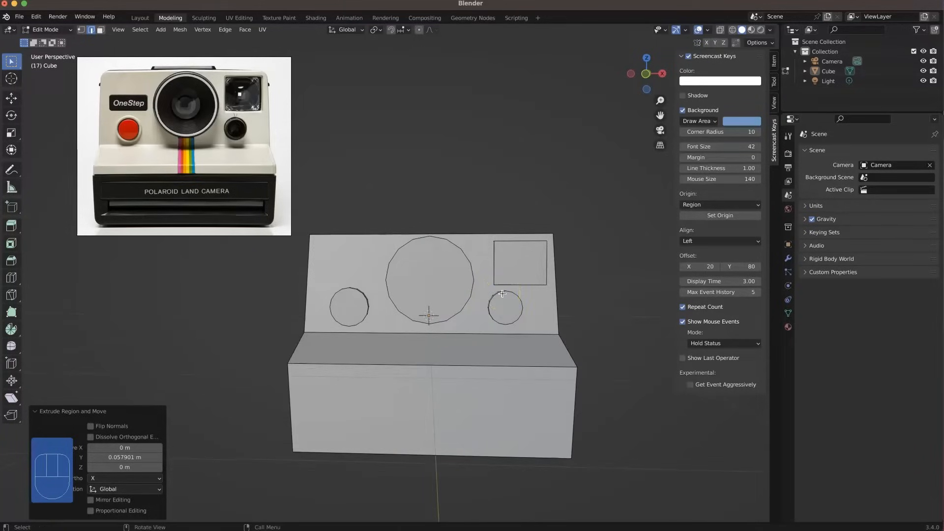
Move the viewfinder rectangle and the small round button below it together about 0.073 m along negative X.
{"action": "key", "text": "KP_1"}
{"action": "scroll", "coordinate": [476, 283], "scroll_direction": "up", "scroll_amount": 2}
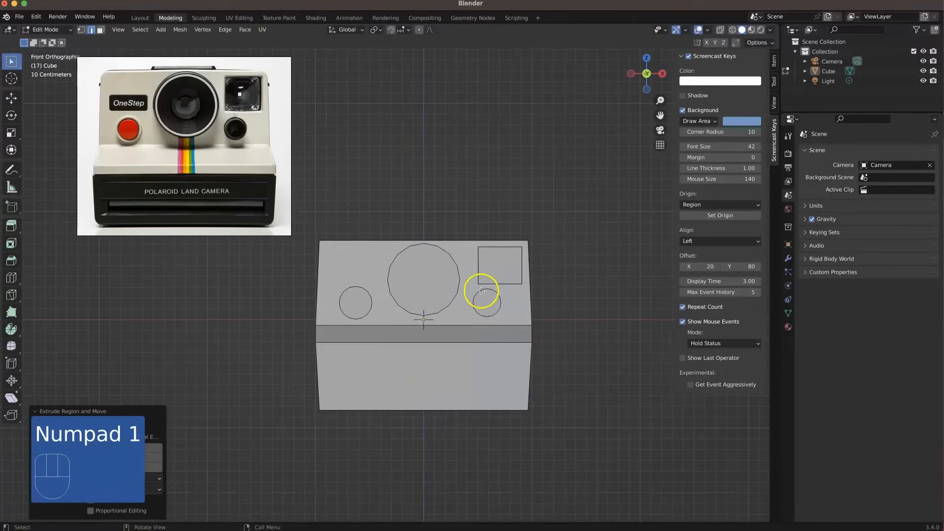
{"action": "key", "text": "3"}
{"action": "left_click", "coordinate": [490, 304]}
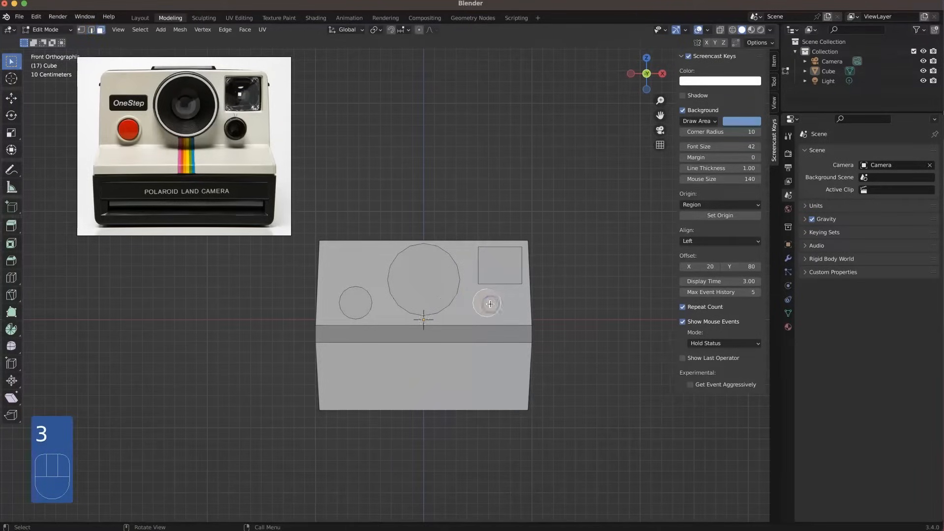
{"action": "key", "text": "l"}
{"action": "left_click", "coordinate": [505, 271], "text": "shift"}
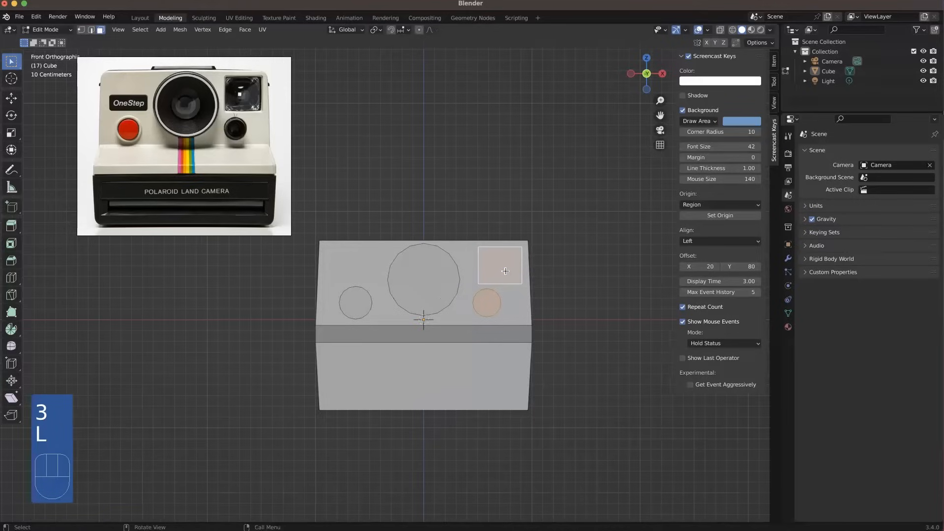
{"action": "key", "text": "l"}
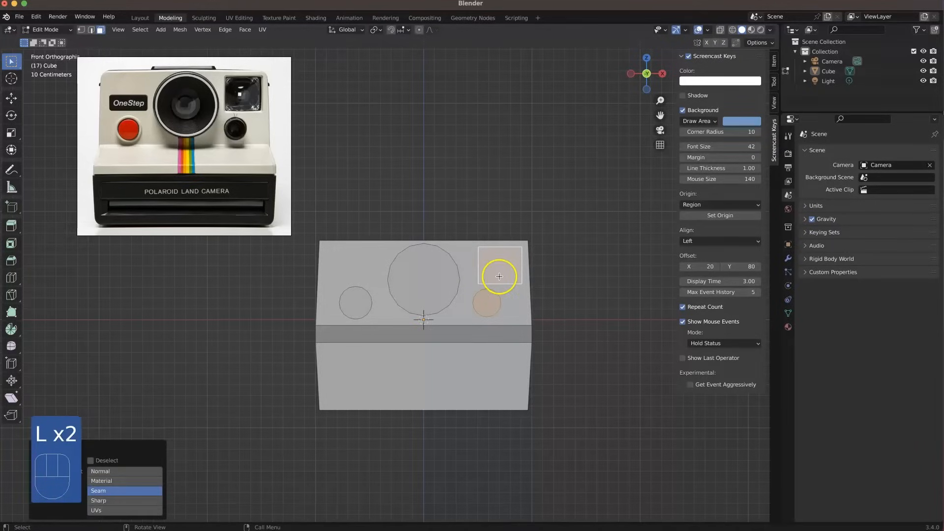
{"action": "key", "text": "g"}
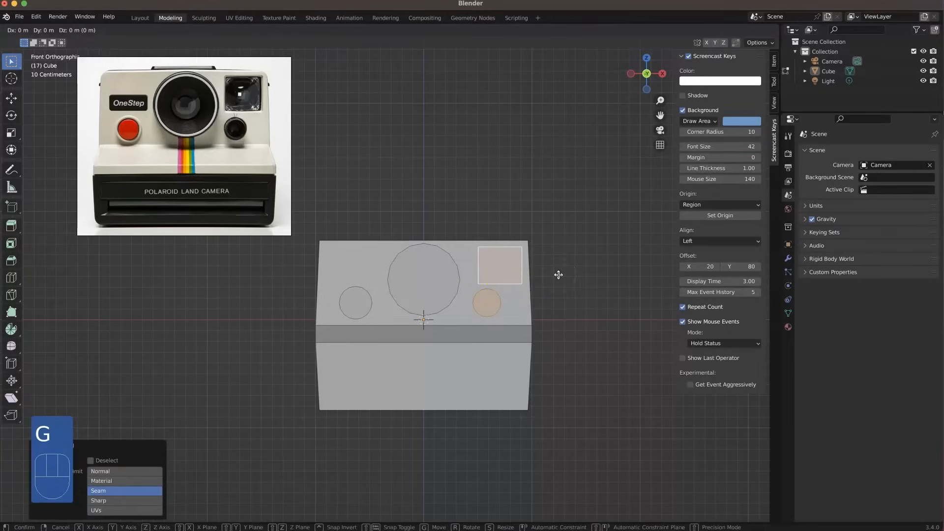
{"action": "key", "text": "x"}
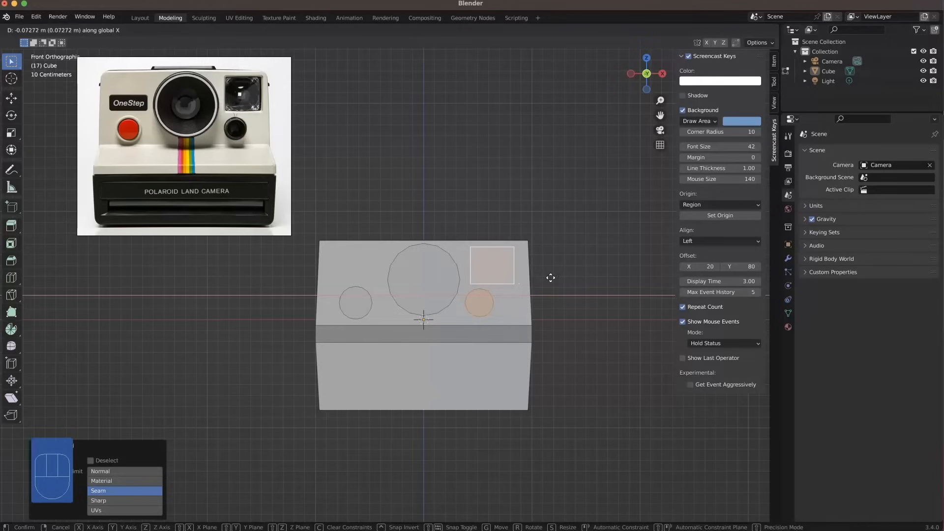
{"action": "left_click", "coordinate": [550, 278]}
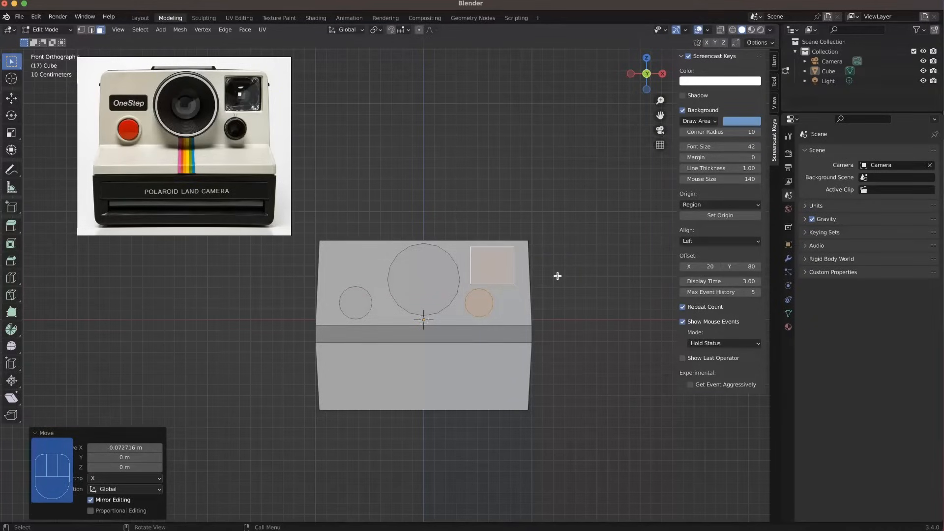
{"action": "left_click", "coordinate": [541, 290]}
Scale the small round button under the viewfinder to about 0.88 and nudge it about 0.02 m along X.
{"action": "left_click", "coordinate": [486, 300]}
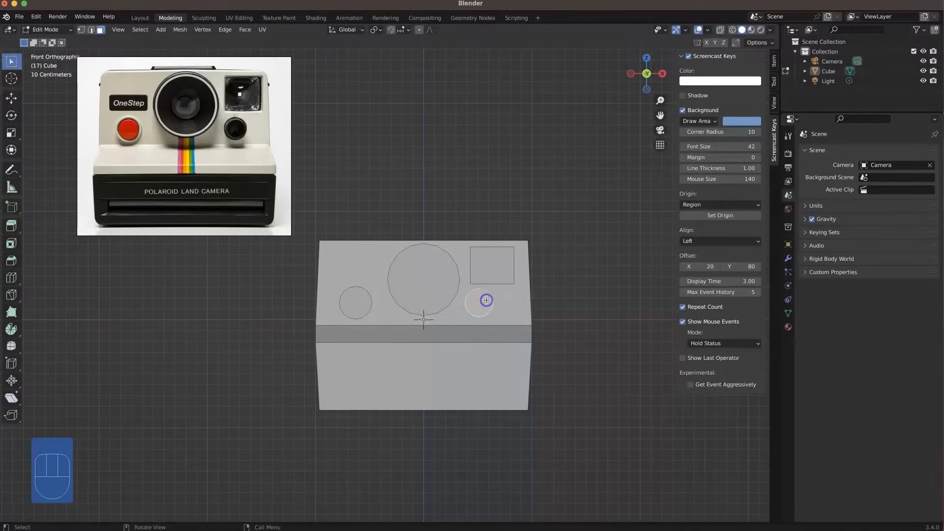
{"action": "key", "text": "l"}
{"action": "key", "text": "s"}
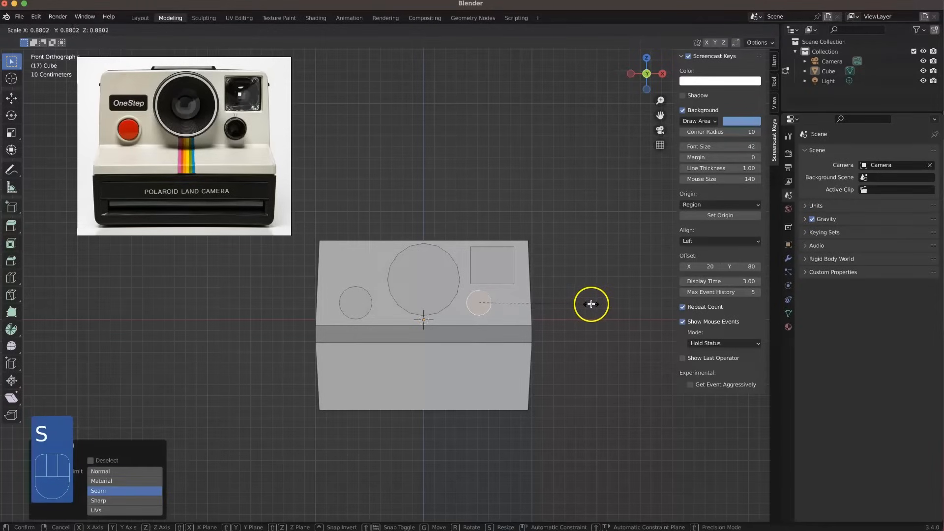
{"action": "left_click", "coordinate": [591, 304]}
{"action": "key", "text": "g"}
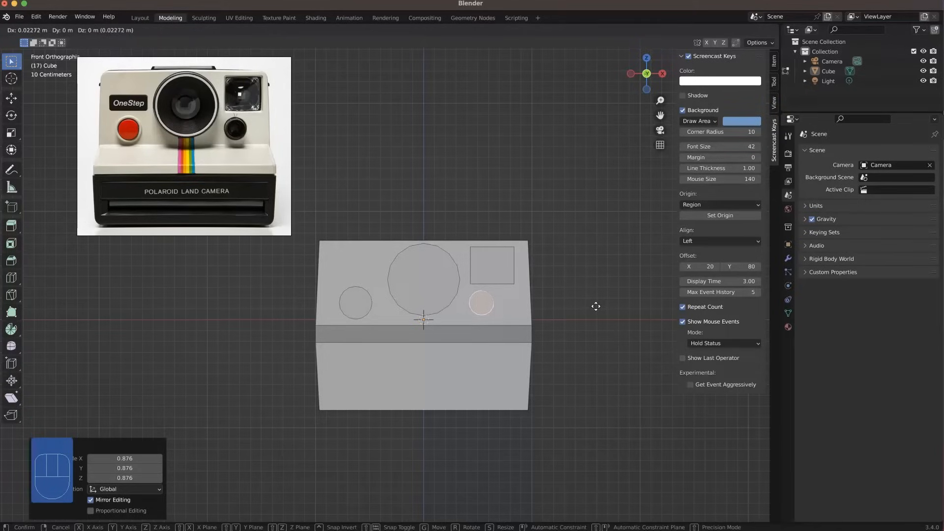
{"action": "left_click", "coordinate": [596, 308]}
Narrow the entire linked camera body to about 0.92 along X, leaving out the lens, buttons and viewfinder.
{"action": "left_click", "coordinate": [433, 368]}
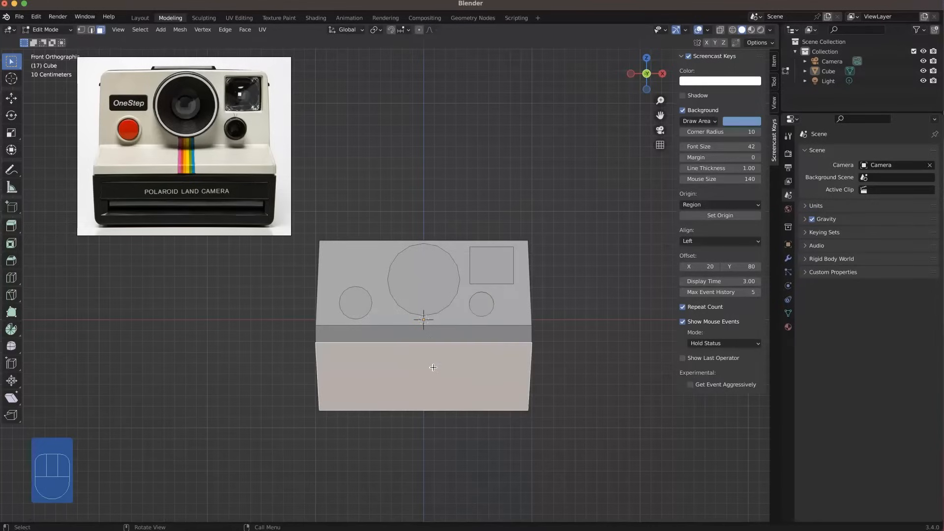
{"action": "key", "text": "l"}
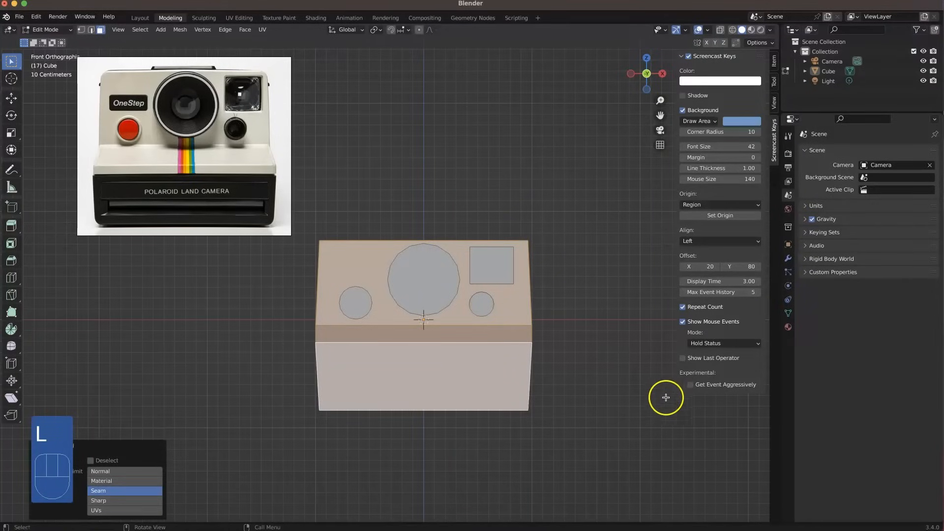
{"action": "key", "text": "s"}
{"action": "key", "text": "x"}
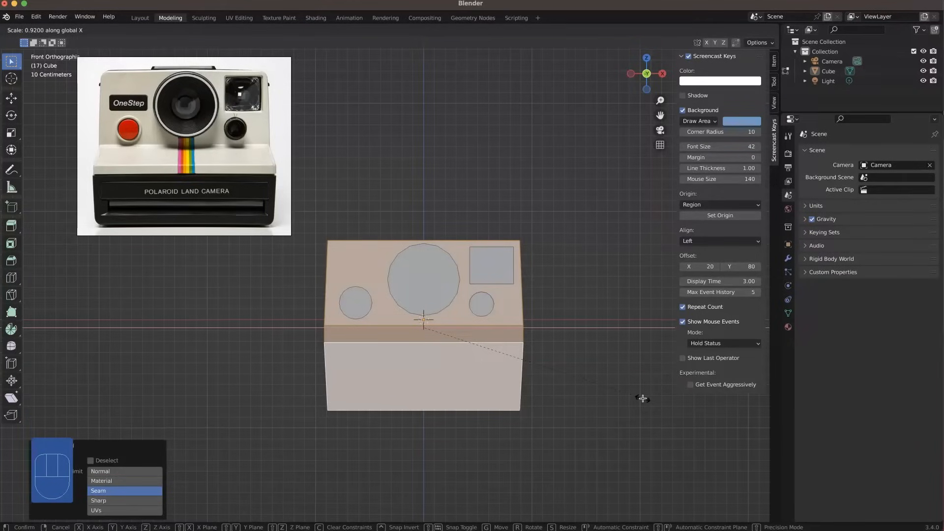
{"action": "left_click", "coordinate": [643, 398]}
Duplicate the viewfinder rectangle and place the copy about 1.22 m along negative X, above the larger round button.
{"action": "left_click", "coordinate": [498, 269]}
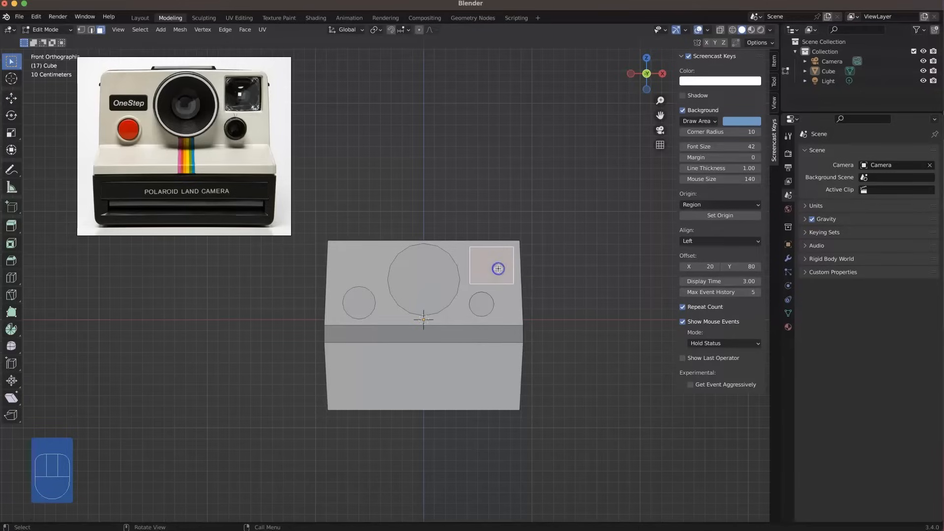
{"action": "key", "text": "l"}
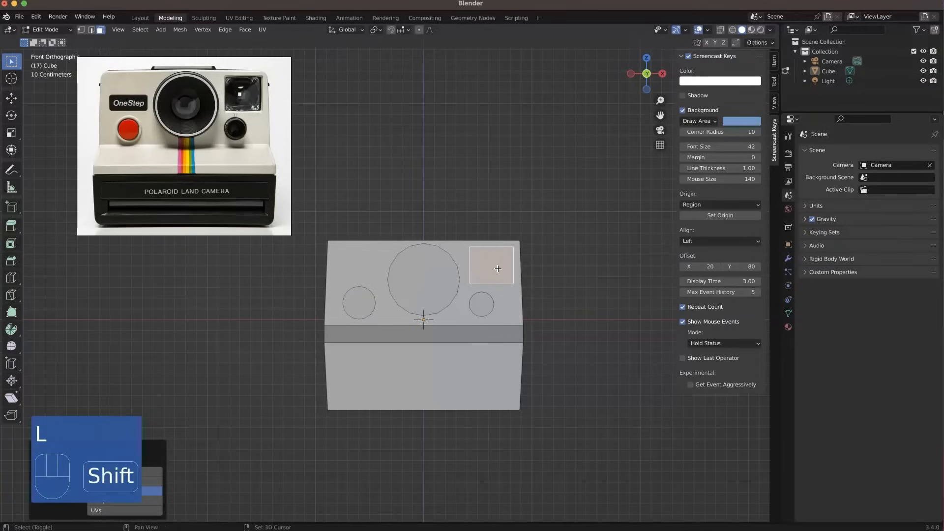
{"action": "key", "text": "shift+d"}
{"action": "key", "text": "x"}
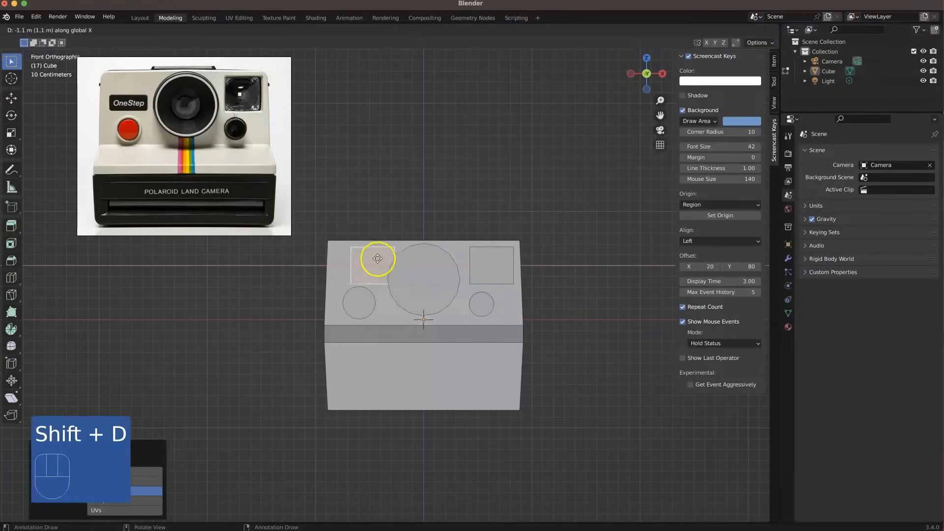
{"action": "left_click", "coordinate": [361, 260]}
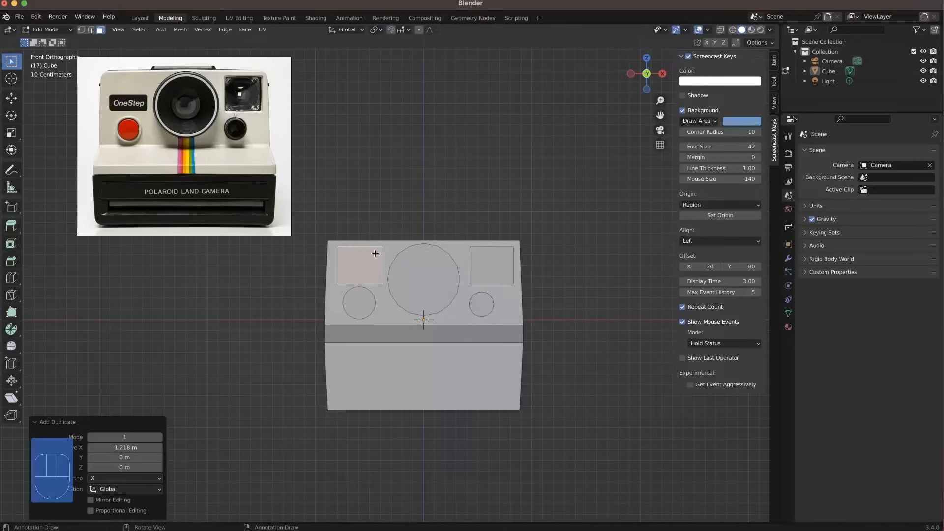
Scale the duplicated rectangle to about 0.48 along Z, 0.96 uniformly and 0.95 along X, and lower it about 0.055 m.
{"action": "key", "text": "s"}
{"action": "key", "text": "z"}
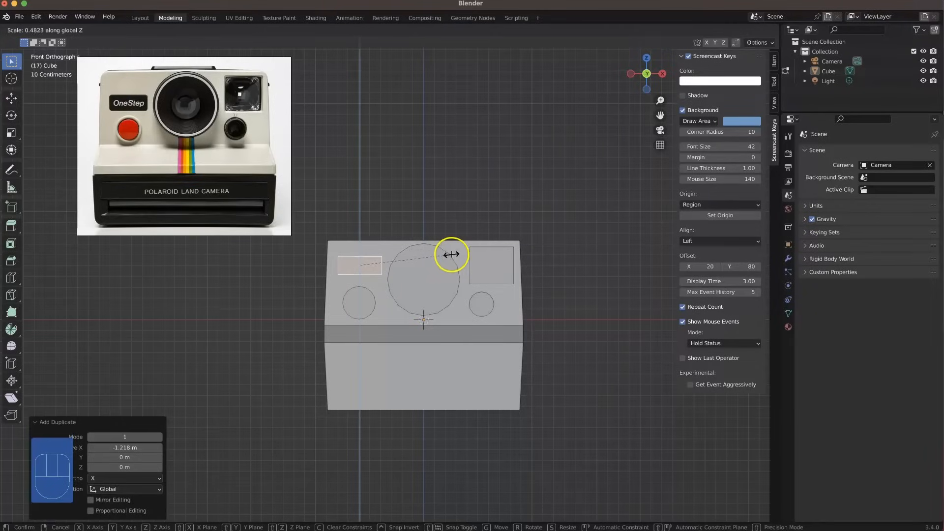
{"action": "left_click", "coordinate": [451, 254]}
{"action": "key", "text": "s"}
{"action": "left_click", "coordinate": [448, 253]}
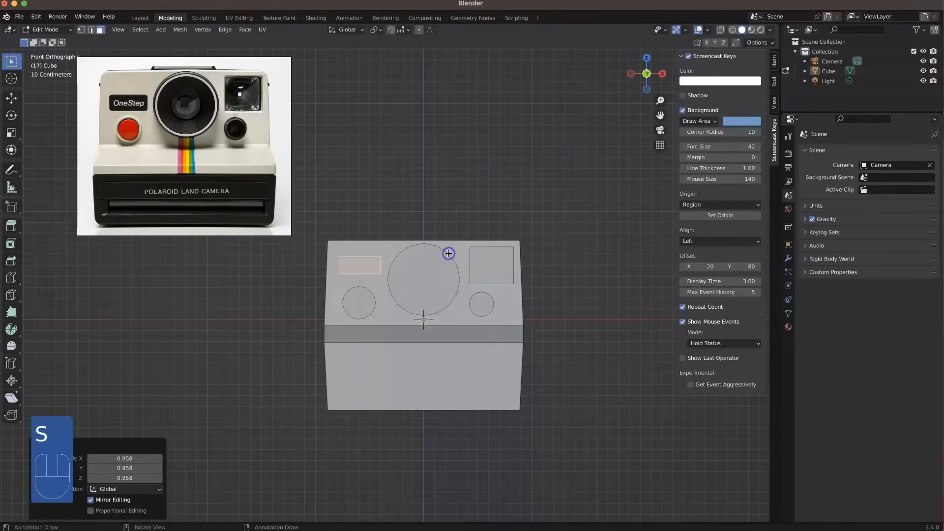
{"action": "key", "text": "s"}
{"action": "key", "text": "x"}
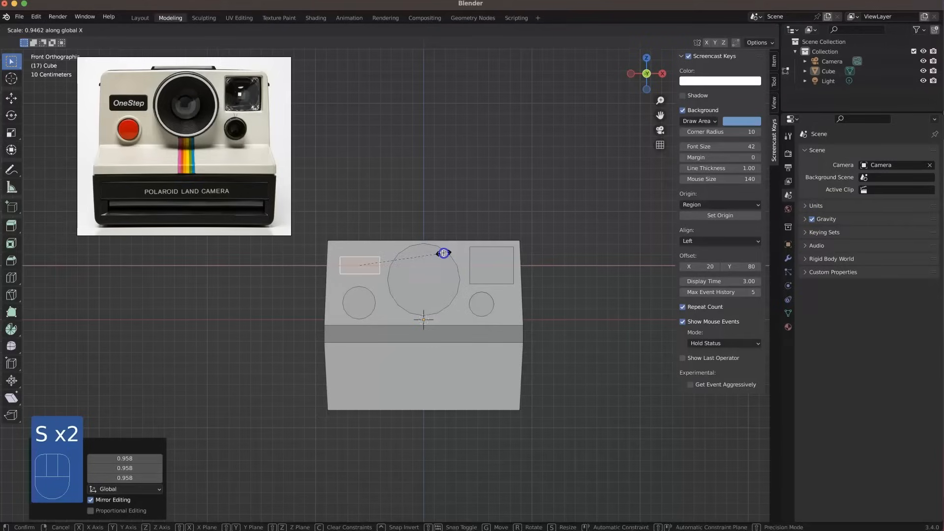
{"action": "left_click", "coordinate": [444, 253]}
{"action": "key", "text": "g"}
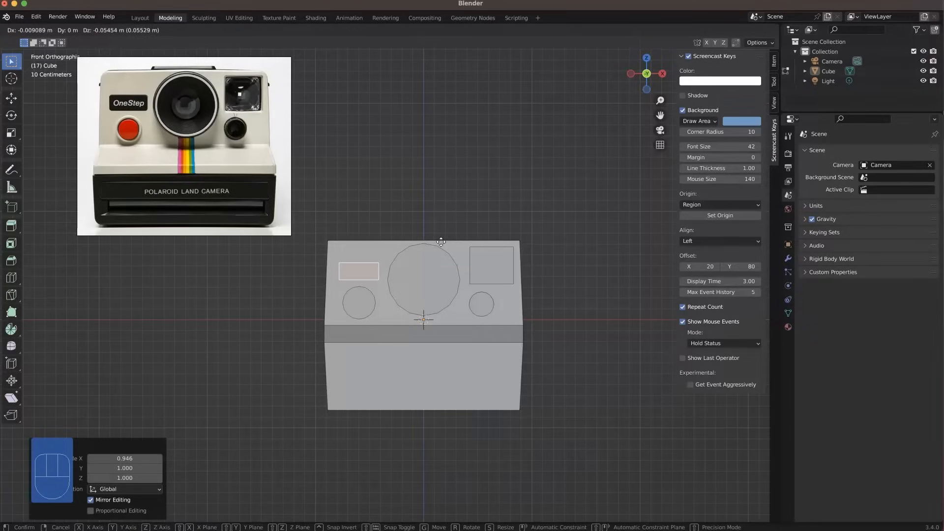
{"action": "left_click", "coordinate": [441, 242]}
Separate the linked camera body mesh from the lens, buttons and rectangles into its own object by selection.
{"action": "scroll", "coordinate": [460, 278], "scroll_direction": "up", "scroll_amount": 3}
{"action": "middle_click_drag", "start_coordinate": [447, 280], "coordinate": [435, 296]}
{"action": "scroll", "coordinate": [410, 327], "scroll_direction": "down", "scroll_amount": 5}
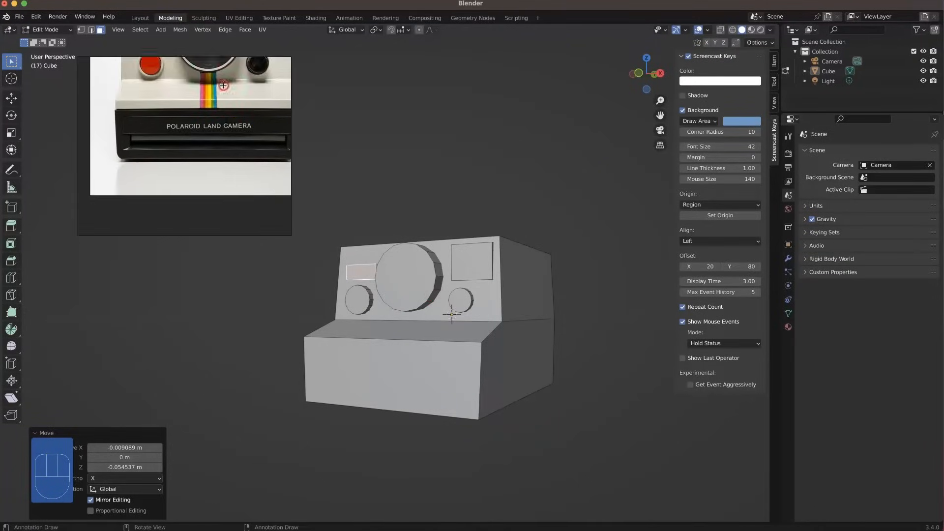
{"action": "middle_click_drag", "start_coordinate": [445, 312], "coordinate": [468, 344]}
{"action": "left_click", "coordinate": [465, 346]}
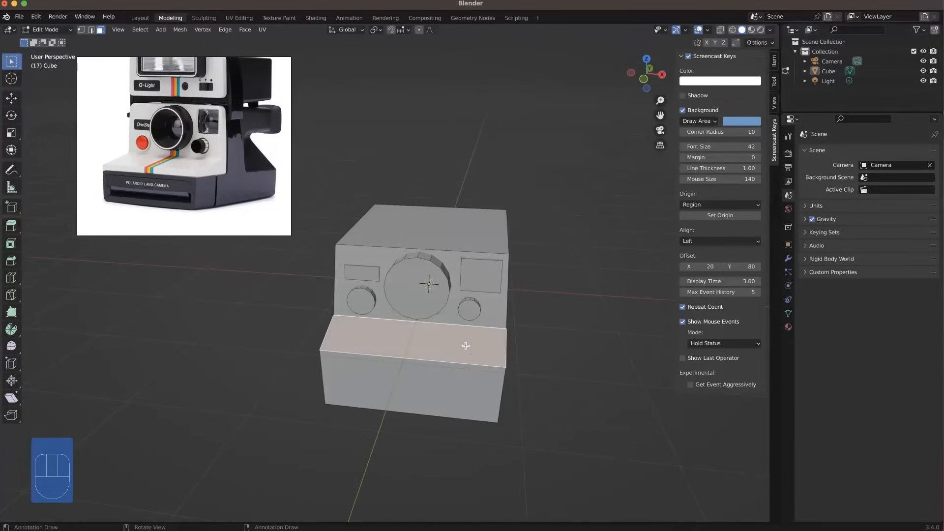
{"action": "key", "text": "l"}
{"action": "right_click", "coordinate": [466, 346]}
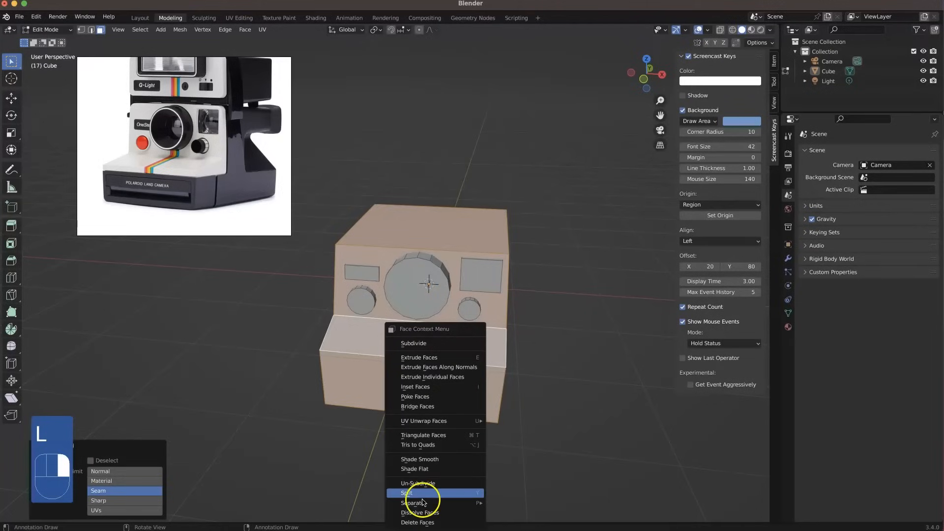
{"action": "mouse_move", "coordinate": [420, 503]}
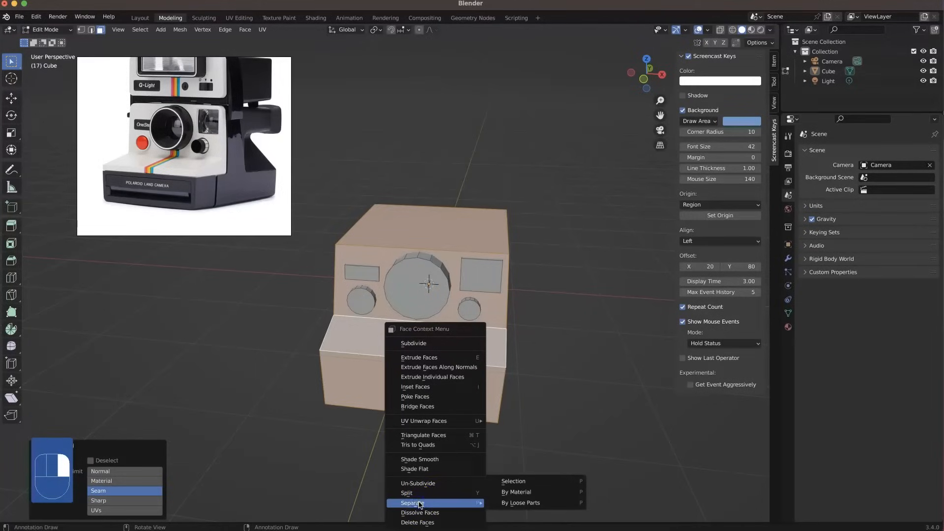
{"action": "left_click", "coordinate": [524, 481]}
Rename the separated body object cam-body and the object holding the remaining parts cam-pieces.
{"action": "left_click", "coordinate": [829, 82]}
{"action": "double_click", "coordinate": [830, 82]}
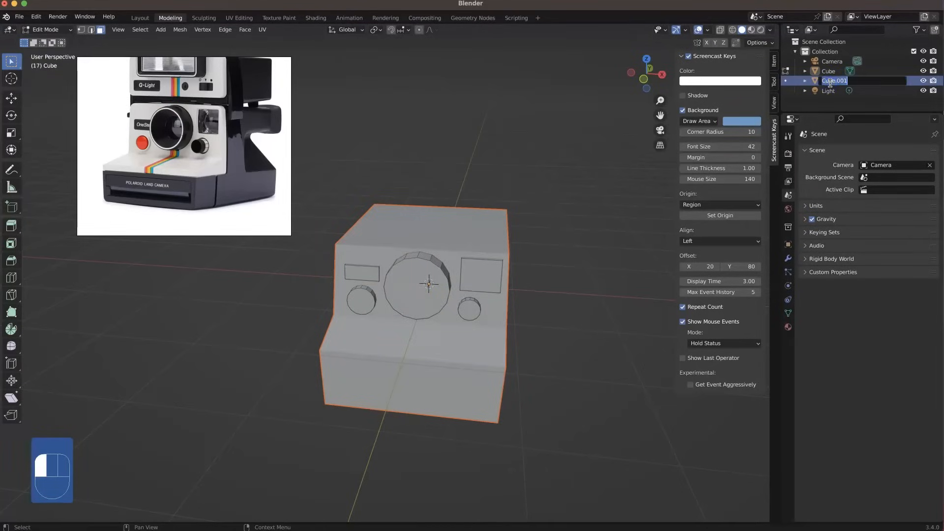
{"action": "type", "text": "cam-body"}
{"action": "key", "text": "Return"}
{"action": "double_click", "coordinate": [829, 82]}
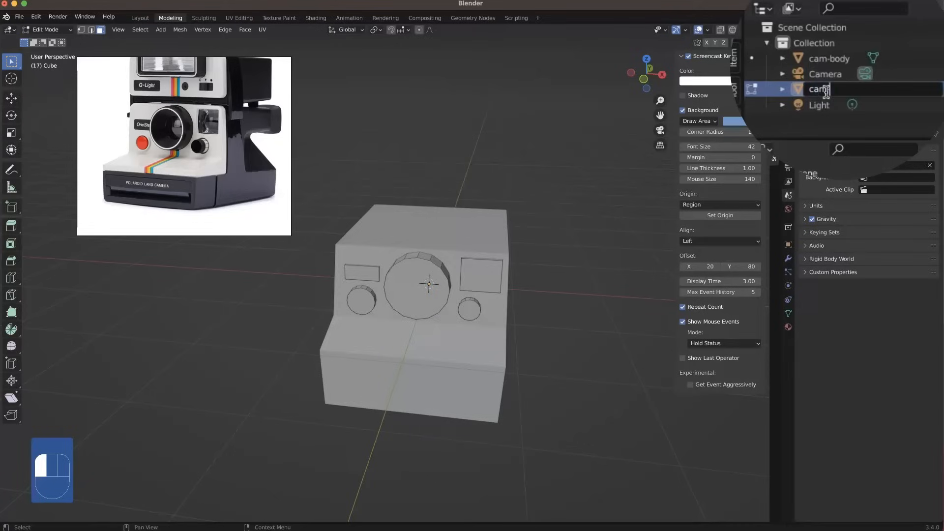
{"action": "type", "text": "cam-pieces"}
{"action": "key", "text": "Return"}
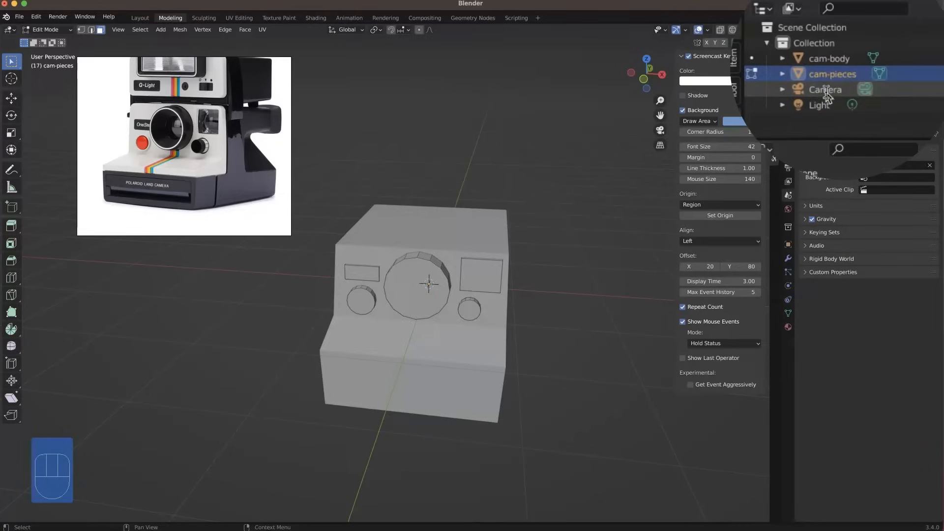
Switch mesh editing to cam-body and add one centred vertical loop cut that splits it into two halves along X.
{"action": "left_click", "coordinate": [836, 59]}
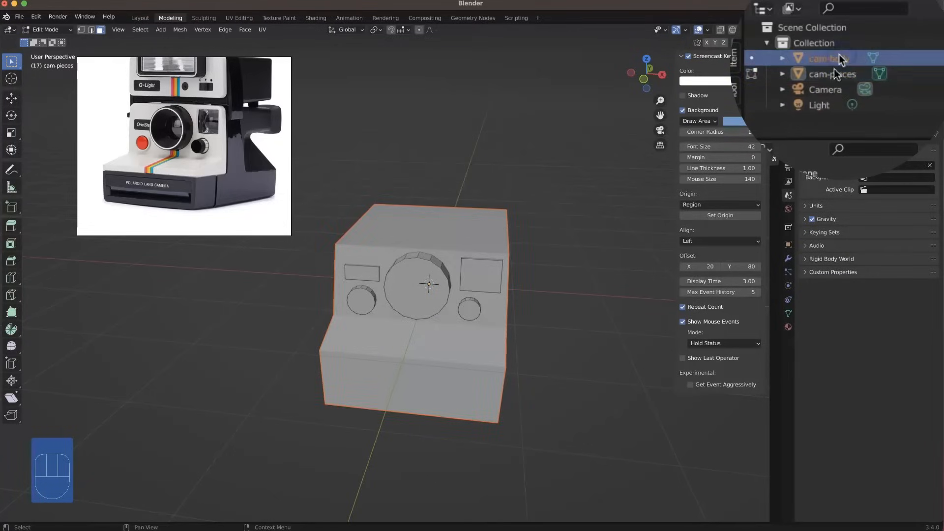
{"action": "key", "text": "Tab"}
{"action": "key", "text": "Tab"}
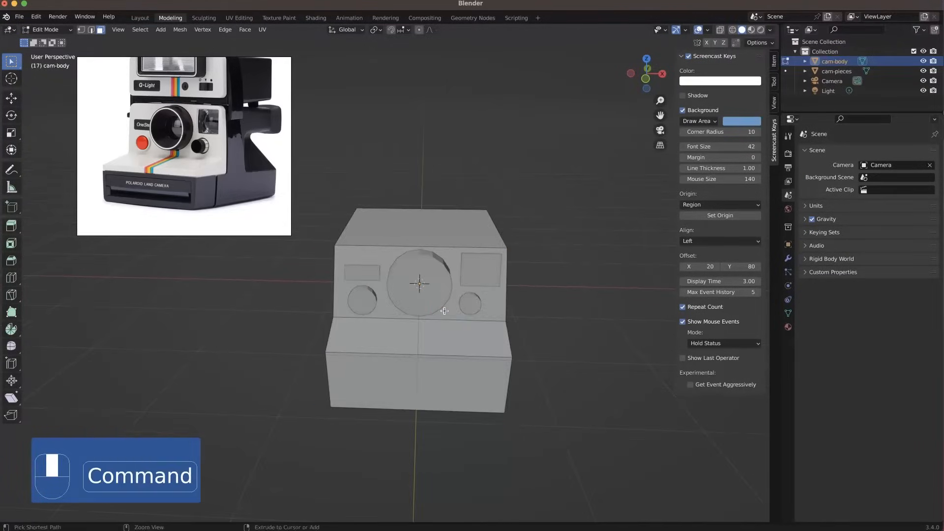
{"action": "key", "text": "super+r"}
{"action": "left_click", "coordinate": [444, 311]}
{"action": "right_click", "coordinate": [444, 312]}
{"action": "middle_click_drag", "start_coordinate": [487, 308], "coordinate": [510, 315]}
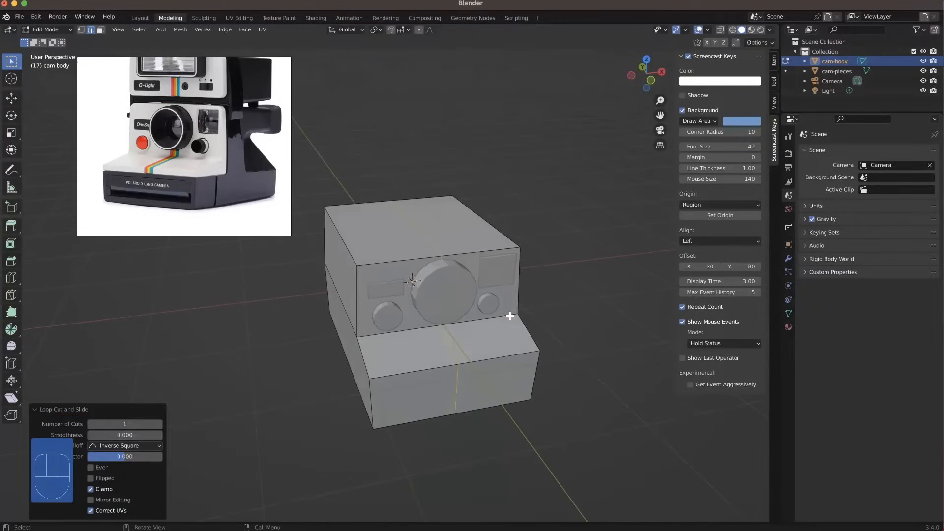
Delete the loop of faces running around the negative X half of the camera body.
{"action": "key", "text": "3"}
{"action": "left_click", "coordinate": [406, 246]}
{"action": "key", "text": "l"}
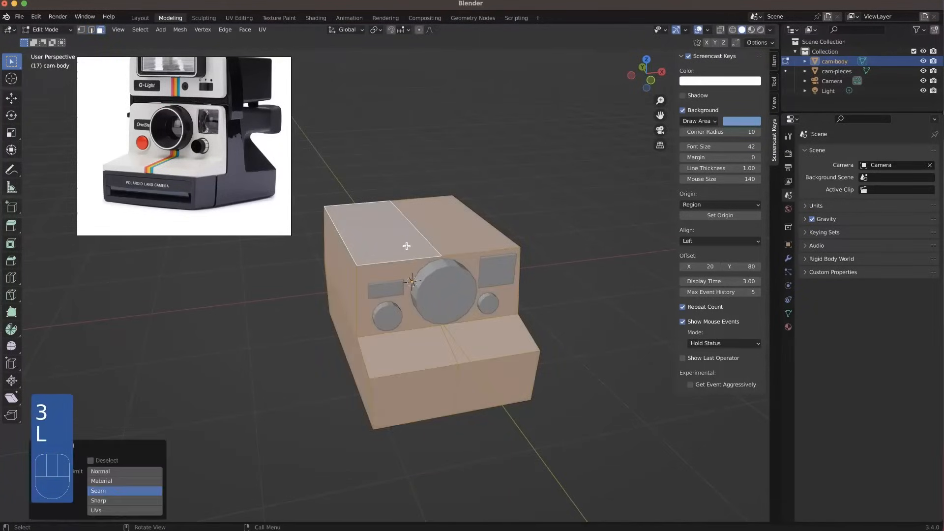
{"action": "left_click", "coordinate": [461, 229]}
{"action": "middle_click_drag", "start_coordinate": [470, 225], "coordinate": [416, 261]}
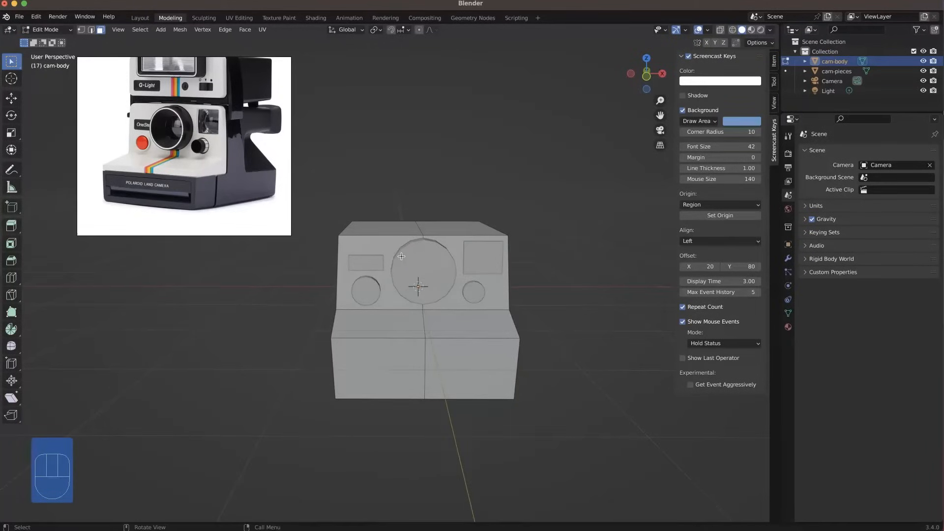
{"action": "left_click", "coordinate": [385, 236], "text": "alt"}
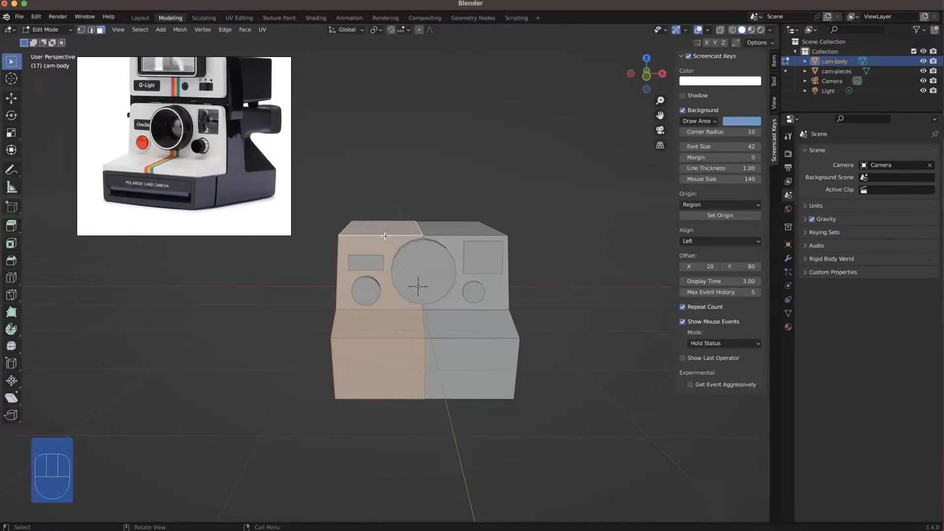
{"action": "key", "text": "Delete"}
{"action": "left_click", "coordinate": [371, 258]}
Delete the leftover linked side panels on the negative X side of the camera body.
{"action": "middle_click_drag", "start_coordinate": [365, 268], "coordinate": [379, 289]}
{"action": "left_click", "coordinate": [356, 292]}
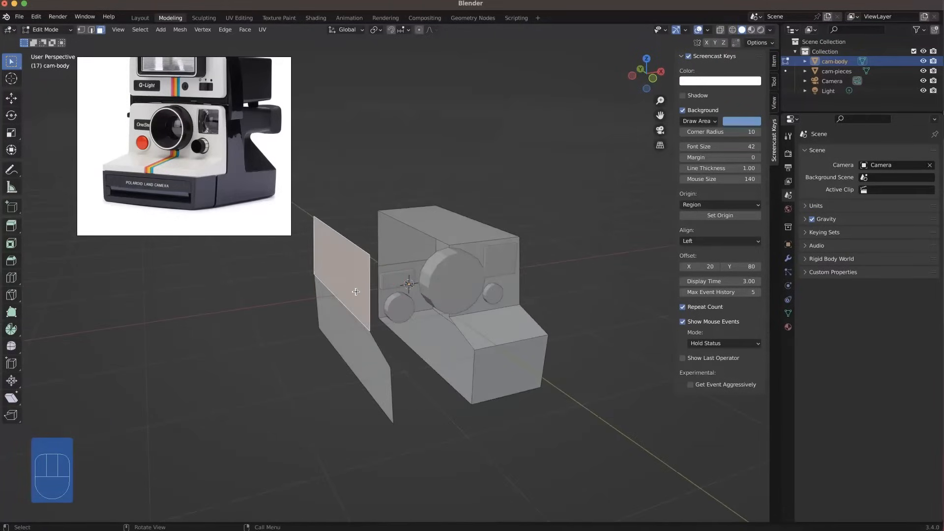
{"action": "key", "text": "l"}
{"action": "key", "text": "Delete"}
{"action": "left_click", "coordinate": [357, 291]}
{"action": "middle_click_drag", "start_coordinate": [390, 347], "coordinate": [625, 275]}
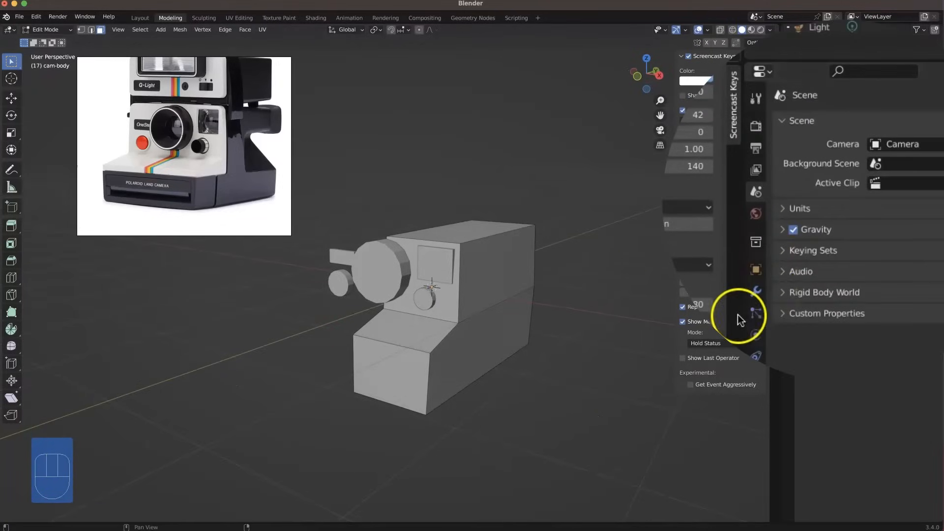
Add a Mirror modifier along the X axis to cam-body.
{"action": "left_click", "coordinate": [756, 291]}
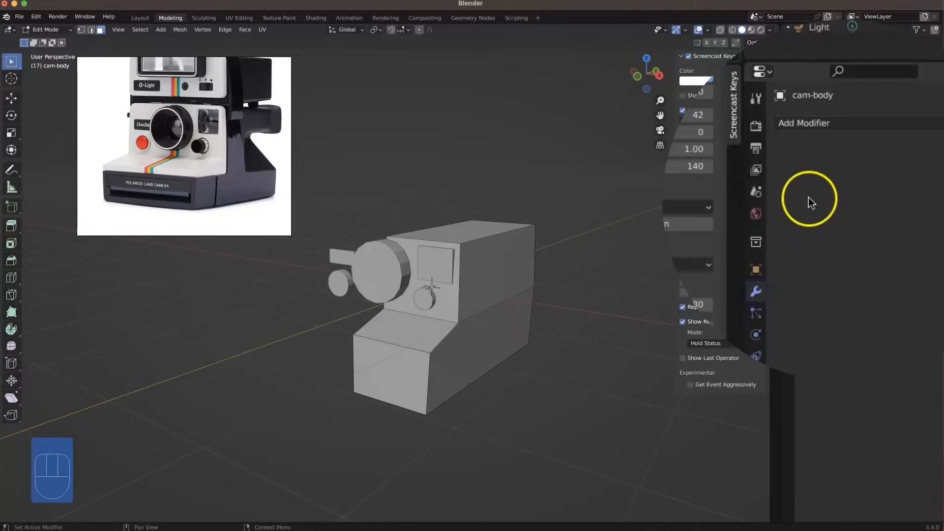
{"action": "left_click", "coordinate": [820, 124]}
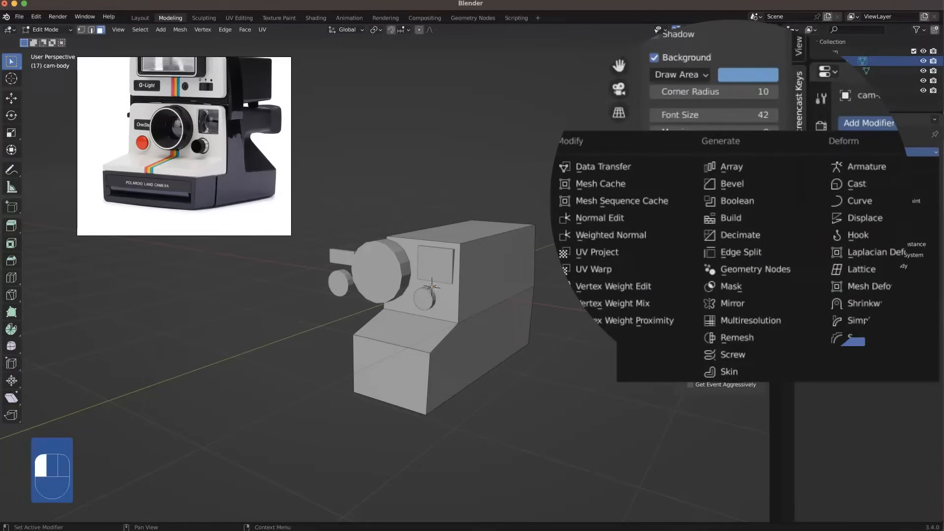
{"action": "left_click", "coordinate": [769, 301]}
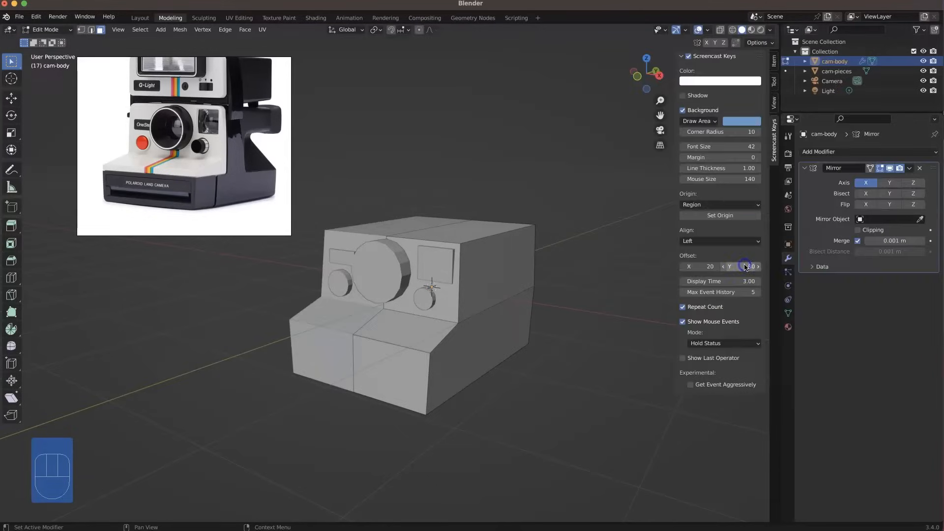
{"action": "middle_click_drag", "start_coordinate": [647, 257], "coordinate": [542, 254]}
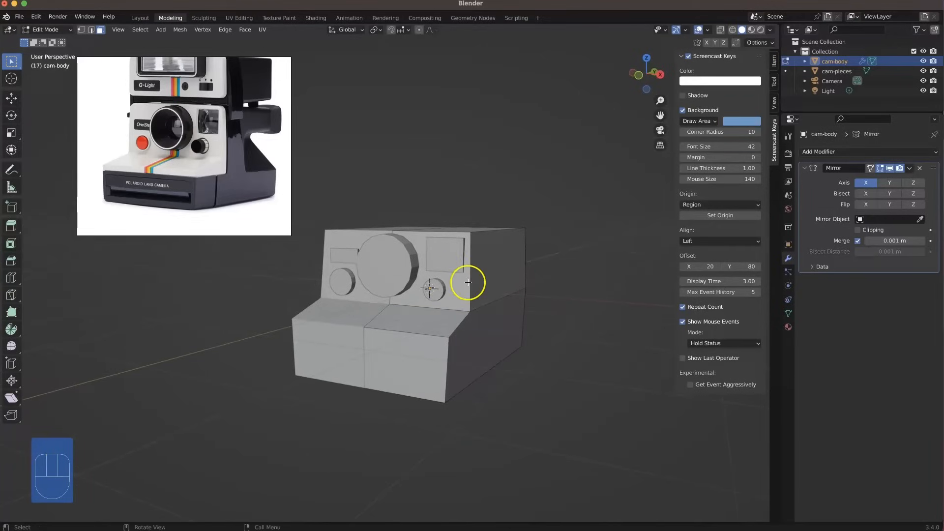
Bisect the whole body mesh with a horizontal cut just below the front slope's lower edge, in right orthographic view.
{"action": "middle_click_drag", "start_coordinate": [481, 278], "coordinate": [563, 279], "text": "shift"}
{"action": "middle_click_drag", "start_coordinate": [514, 342], "coordinate": [460, 342]}
{"action": "scroll", "coordinate": [460, 342], "scroll_direction": "up", "scroll_amount": 1}
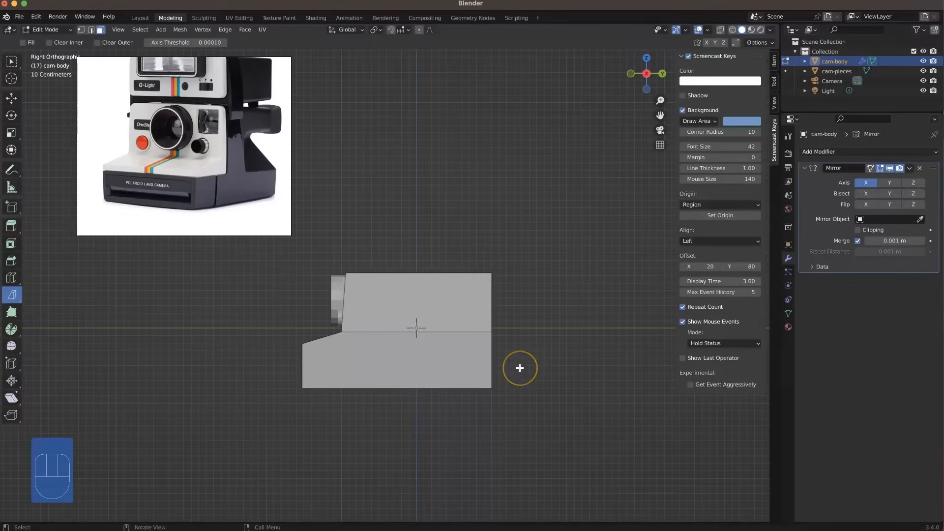
{"action": "key", "text": "a"}
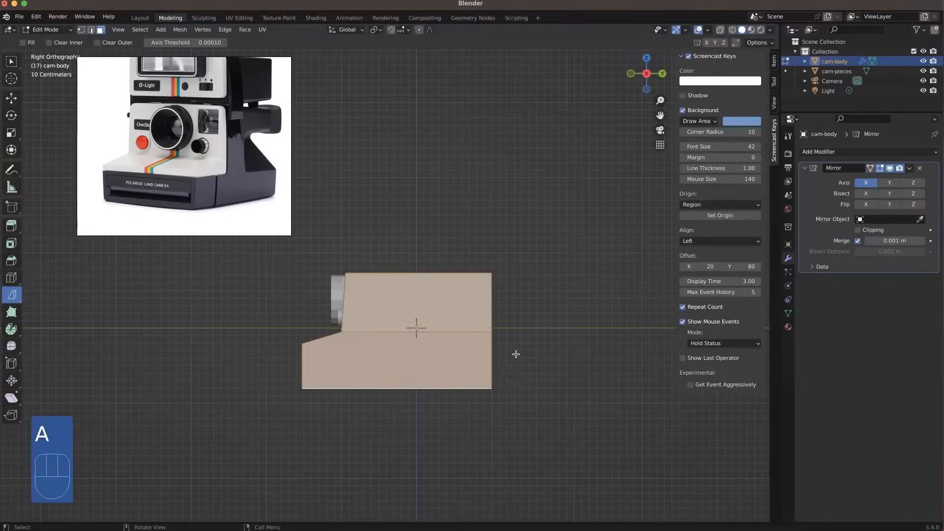
{"action": "left_click_drag", "start_coordinate": [515, 351], "coordinate": [369, 357]}
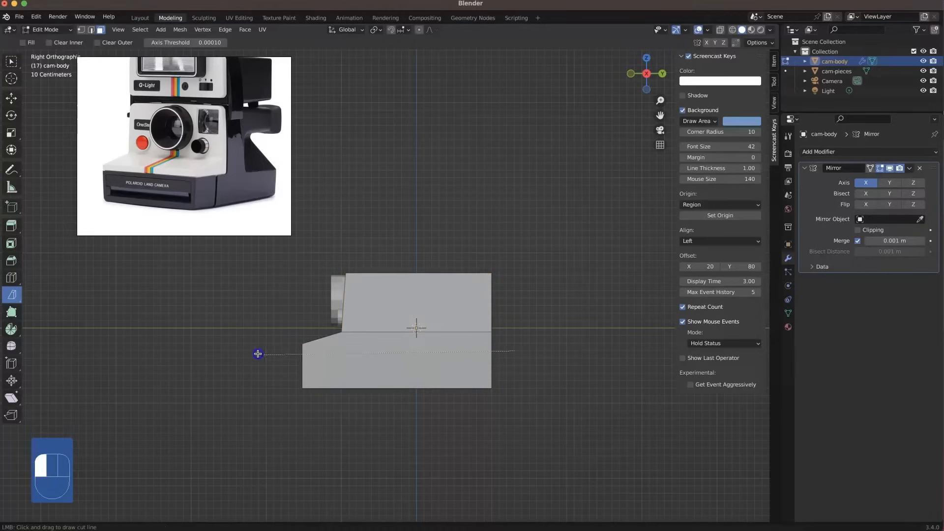
{"action": "left_click_drag", "start_coordinate": [245, 350], "coordinate": [241, 358], "text": "shift"}
{"action": "right_click", "coordinate": [242, 359]}
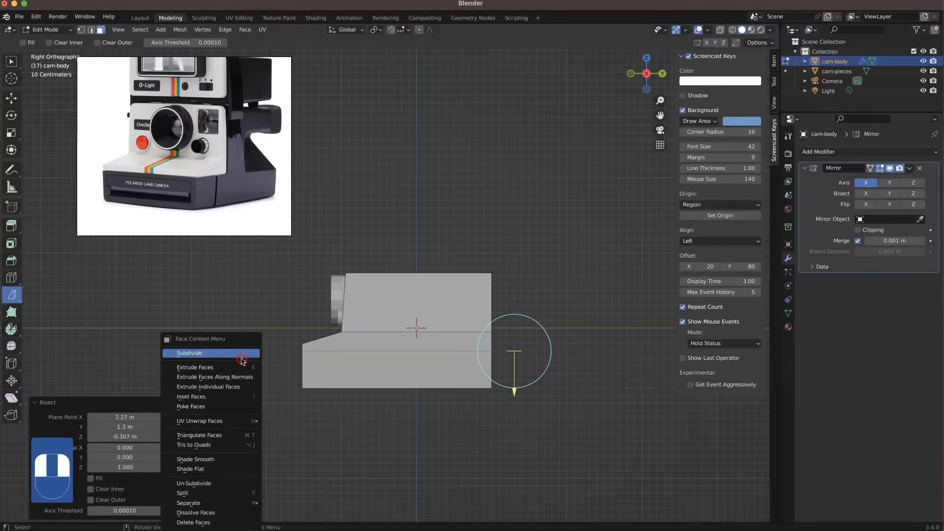
{"action": "left_click", "coordinate": [276, 354]}
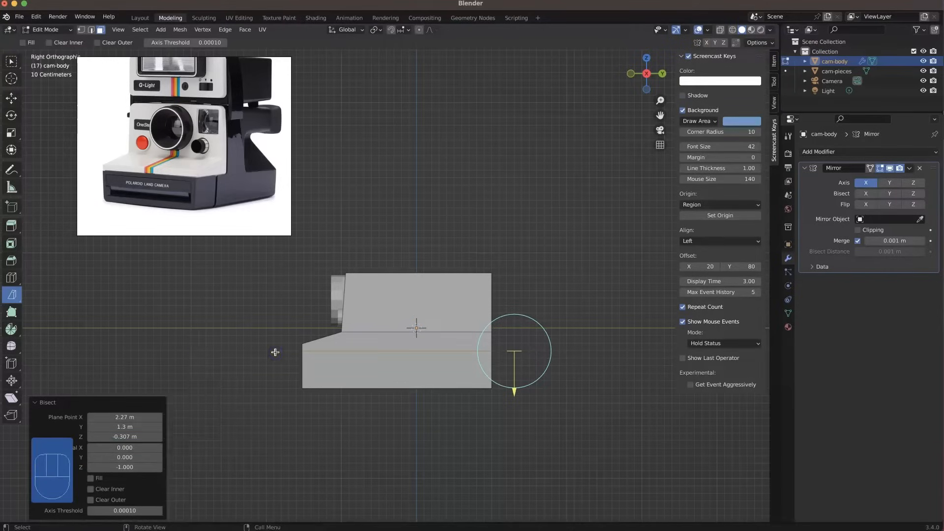
{"action": "right_click", "coordinate": [275, 352]}
{"action": "left_click", "coordinate": [235, 312]}
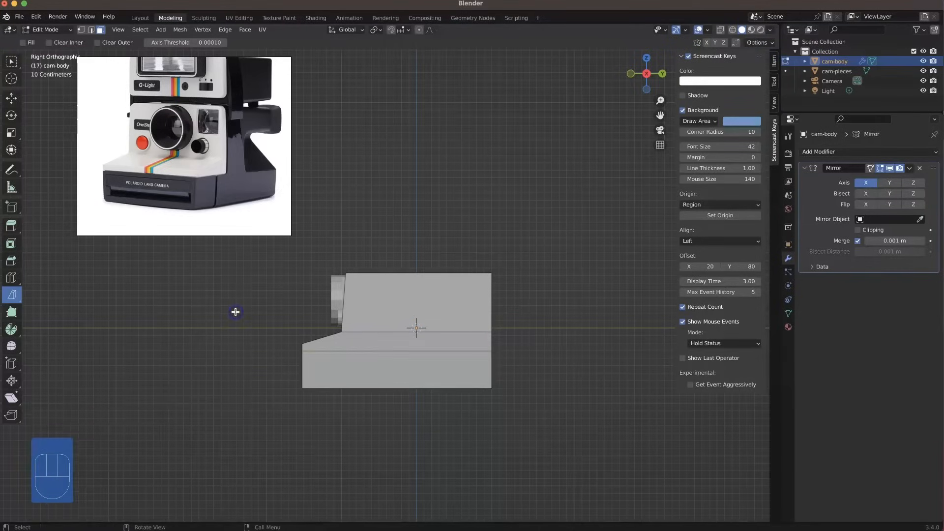
Bisect the whole body mesh with a vertical cut just behind the front face, in right orthographic view.
{"action": "middle_click_drag", "start_coordinate": [234, 312], "coordinate": [220, 332], "text": "shift"}
{"action": "left_click", "coordinate": [354, 334]}
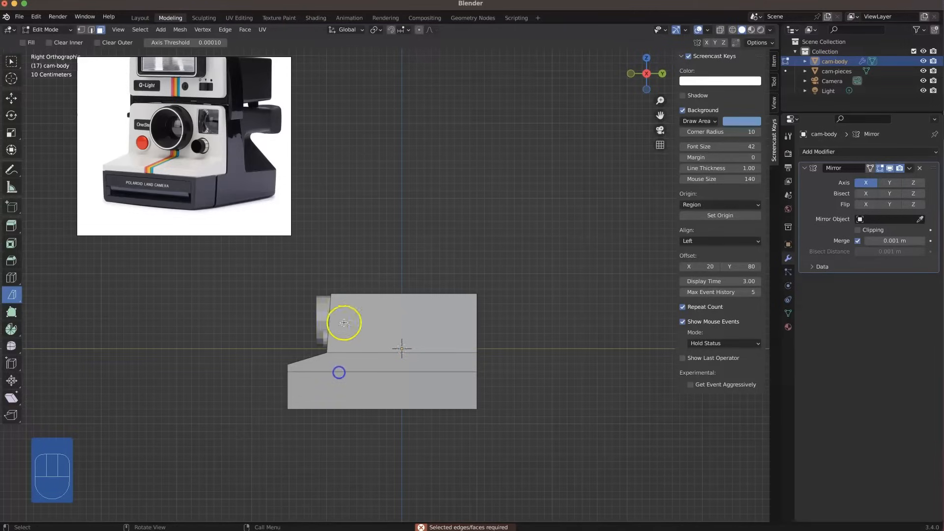
{"action": "key", "text": "Escape"}
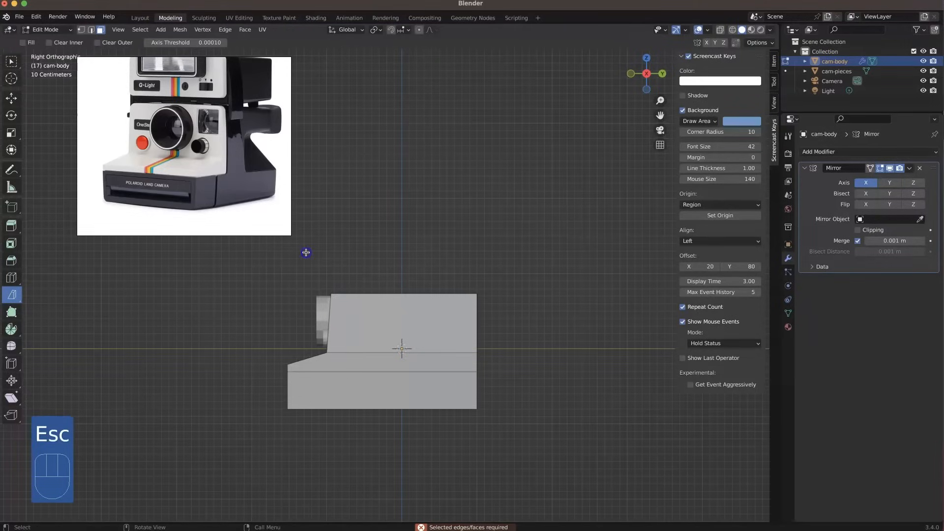
{"action": "key", "text": "Escape"}
{"action": "left_click", "coordinate": [347, 348]}
{"action": "key", "text": "a"}
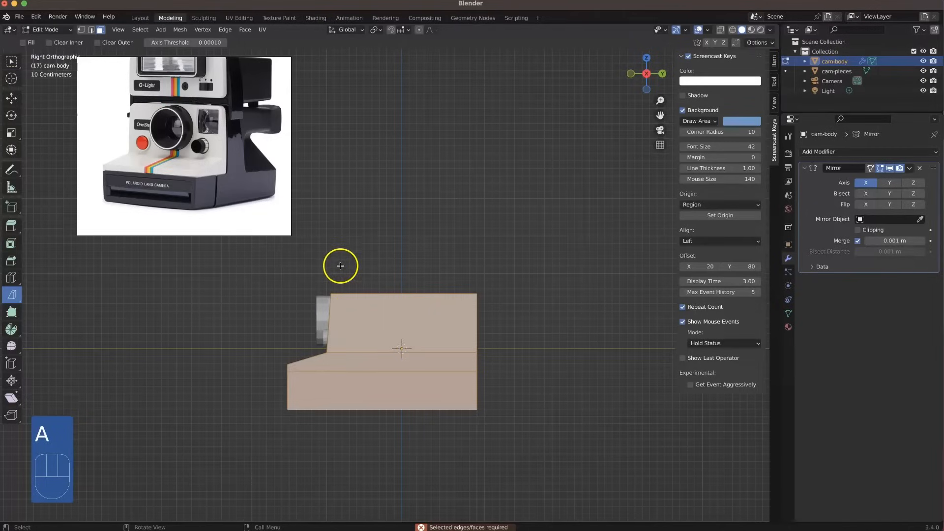
{"action": "mouse_move", "coordinate": [341, 264]}
{"action": "left_mouse_down"}
{"action": "mouse_move", "coordinate": [327, 392]}
{"action": "mouse_move", "coordinate": [342, 456]}
{"action": "left_mouse_up"}
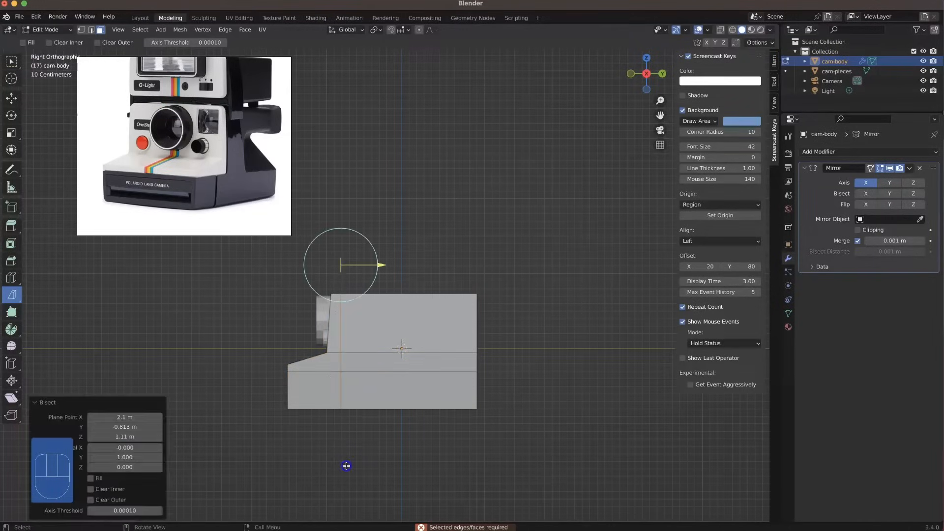
{"action": "middle_click_drag", "start_coordinate": [341, 379], "coordinate": [346, 432]}
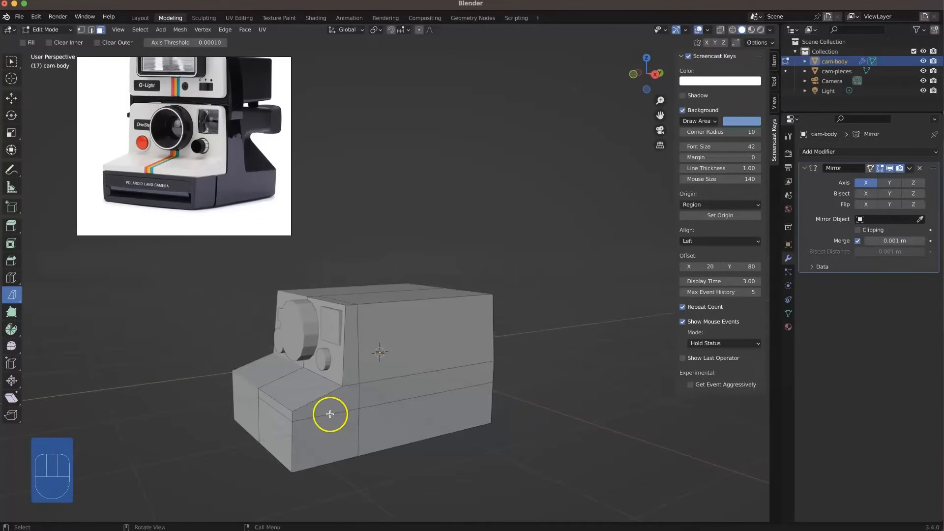
Split the sloped, upper front, side strip and top strip faces ahead of the vertical cut off the rest of the body mesh.
{"action": "key", "text": "3"}
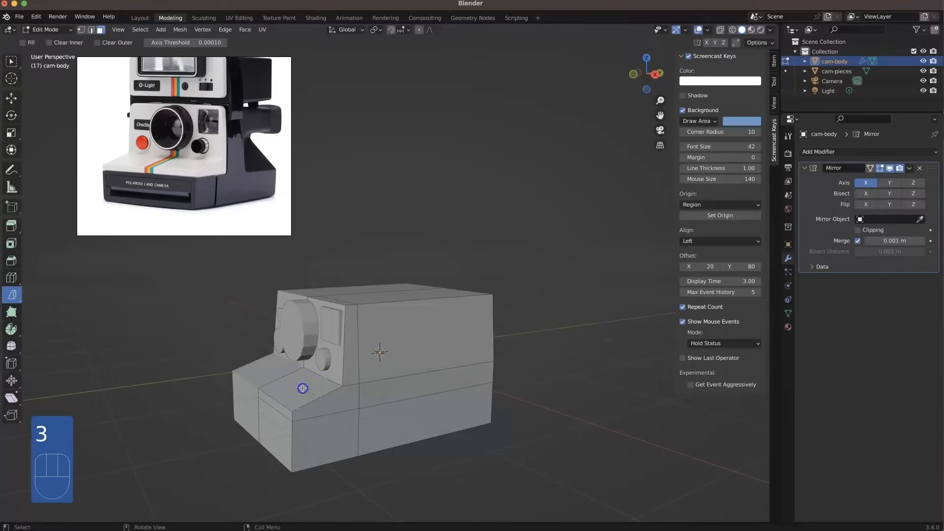
{"action": "left_click", "coordinate": [303, 388]}
{"action": "left_click", "coordinate": [280, 409], "text": "shift"}
{"action": "left_click", "coordinate": [339, 402], "text": "shift"}
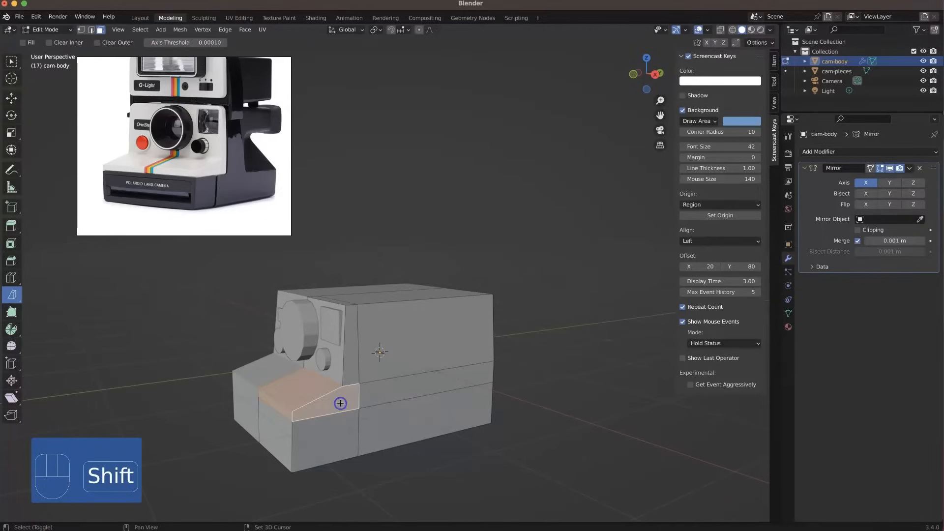
{"action": "left_click", "coordinate": [337, 372], "text": "shift"}
{"action": "left_click", "coordinate": [355, 362], "text": "shift"}
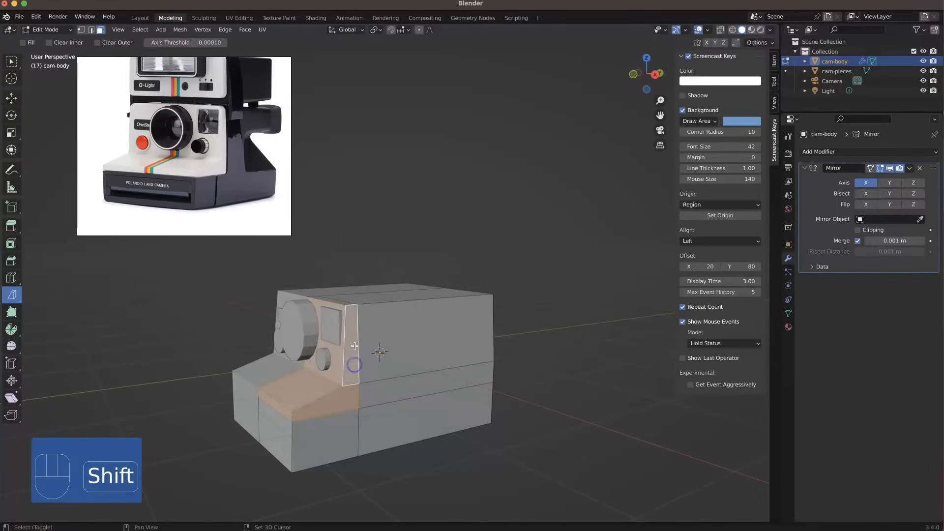
{"action": "middle_click_drag", "start_coordinate": [356, 319], "coordinate": [338, 359]}
{"action": "left_click", "coordinate": [339, 320], "text": "shift"}
{"action": "middle_click_drag", "start_coordinate": [339, 320], "coordinate": [314, 404]}
{"action": "right_click", "coordinate": [314, 404]}
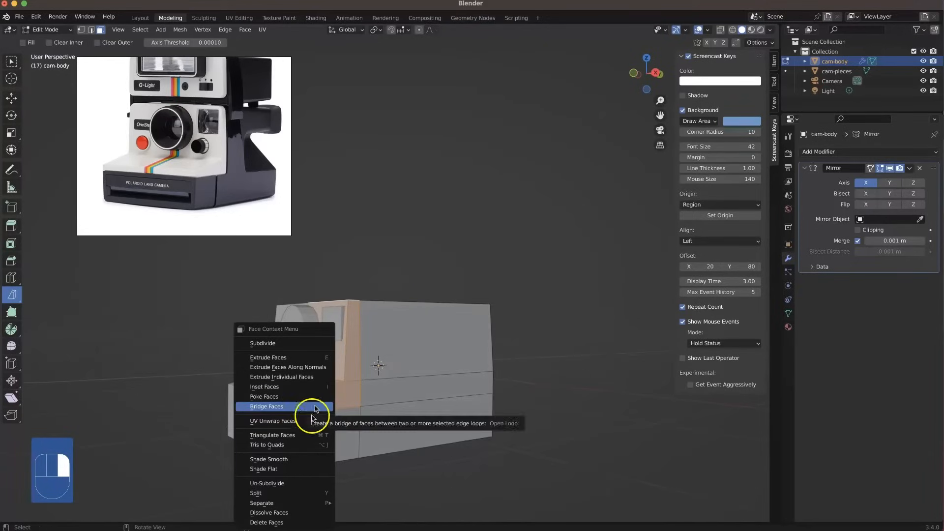
{"action": "left_click", "coordinate": [289, 494]}
{"action": "left_click", "coordinate": [336, 475]}
{"action": "left_click", "coordinate": [347, 403]}
{"action": "key", "text": "l"}
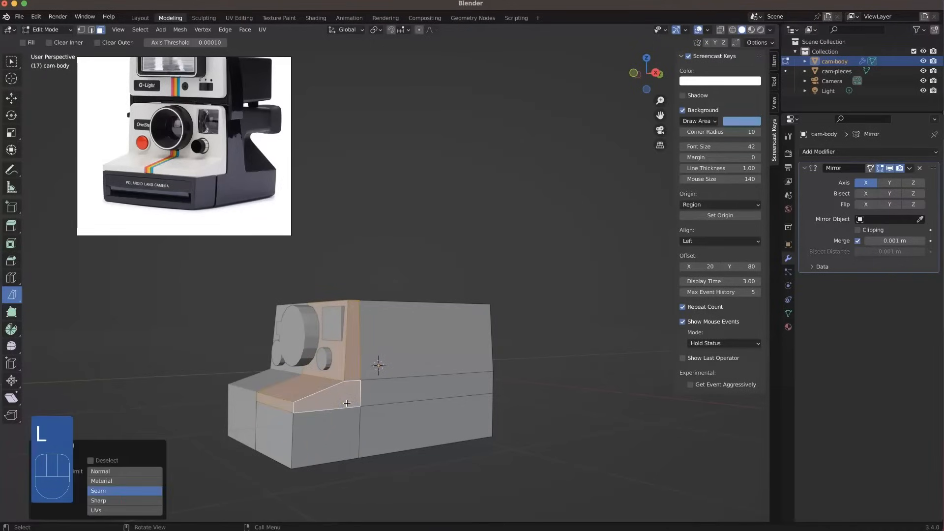
{"action": "left_click", "coordinate": [408, 489]}
Move the two bottom faces of the body half up about 0.039 m along Z.
{"action": "middle_click_drag", "start_coordinate": [408, 484], "coordinate": [418, 438]}
{"action": "left_click", "coordinate": [316, 451]}
{"action": "left_click", "coordinate": [354, 463], "text": "shift"}
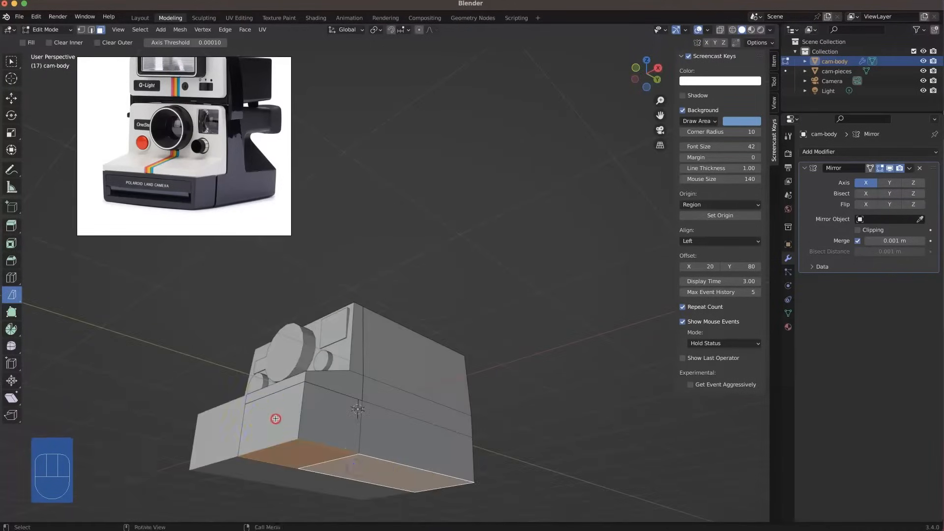
{"action": "key", "text": "KP_1"}
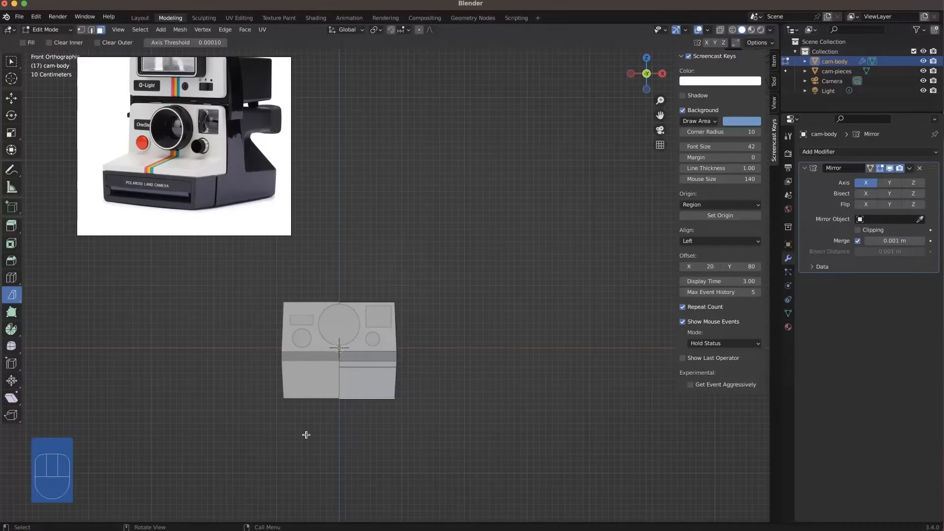
{"action": "key", "text": "g"}
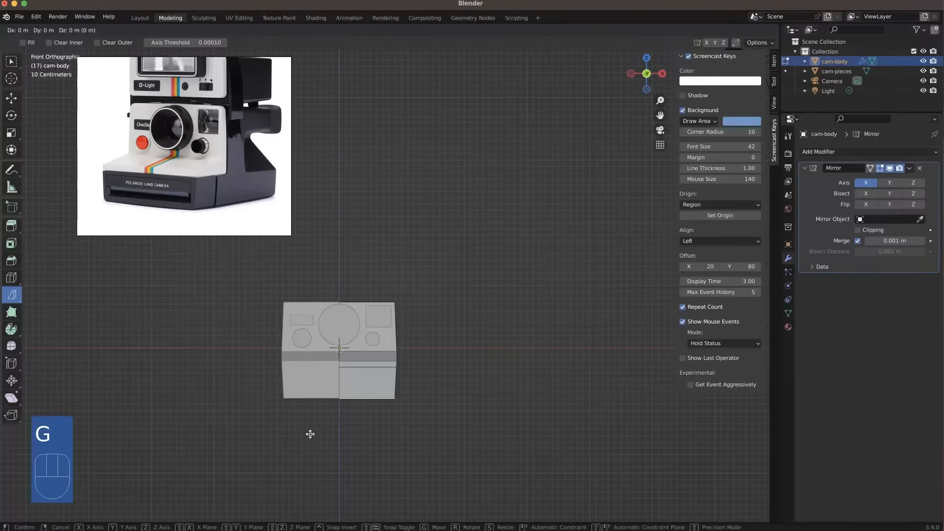
{"action": "left_click", "coordinate": [313, 431]}
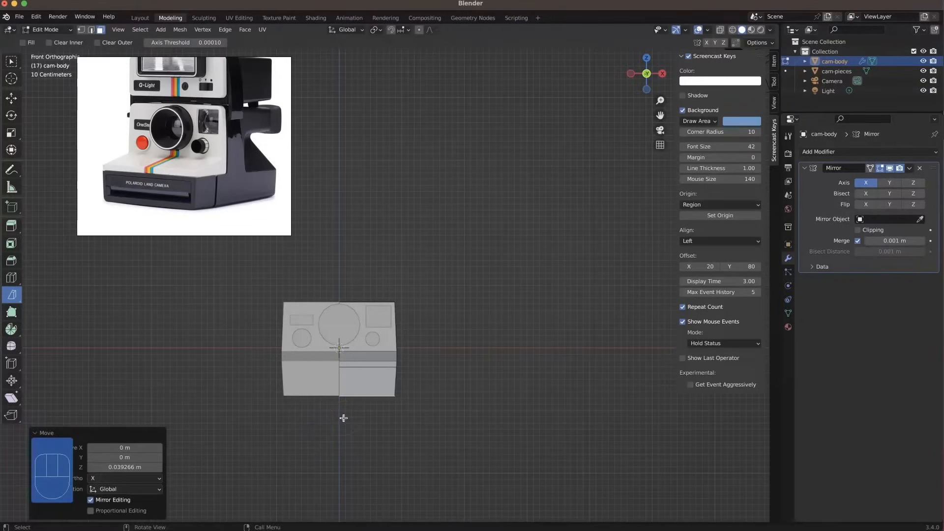
{"action": "middle_click_drag", "start_coordinate": [343, 417], "coordinate": [363, 459]}
{"action": "key", "text": "super+r"}
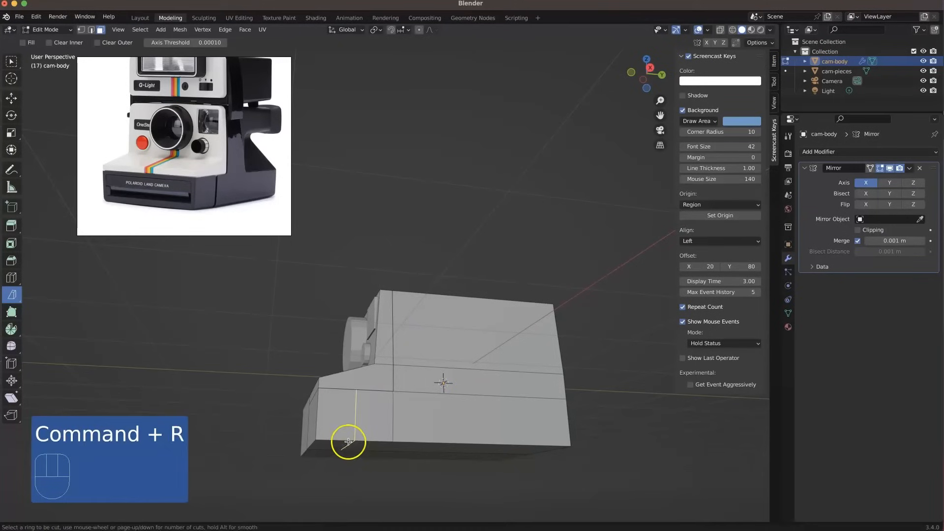
{"action": "left_click", "coordinate": [348, 442]}
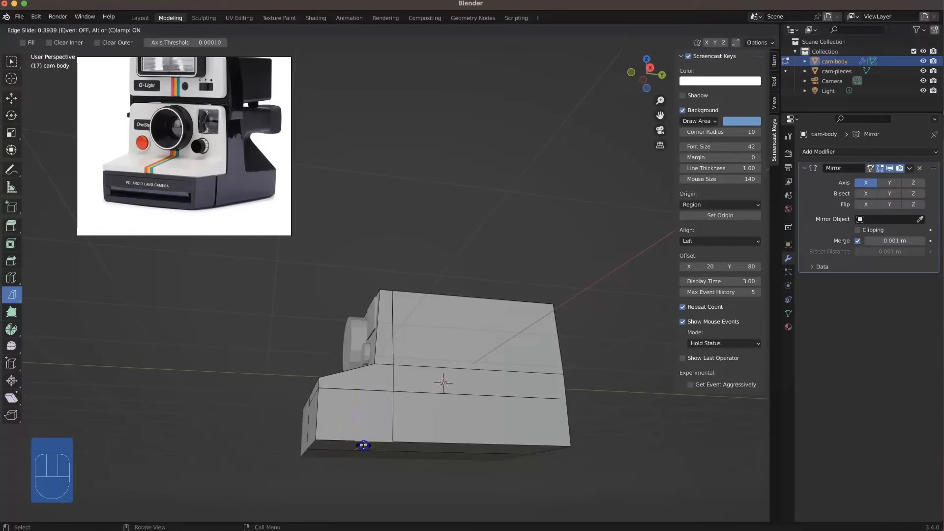
{"action": "right_click", "coordinate": [363, 445]}
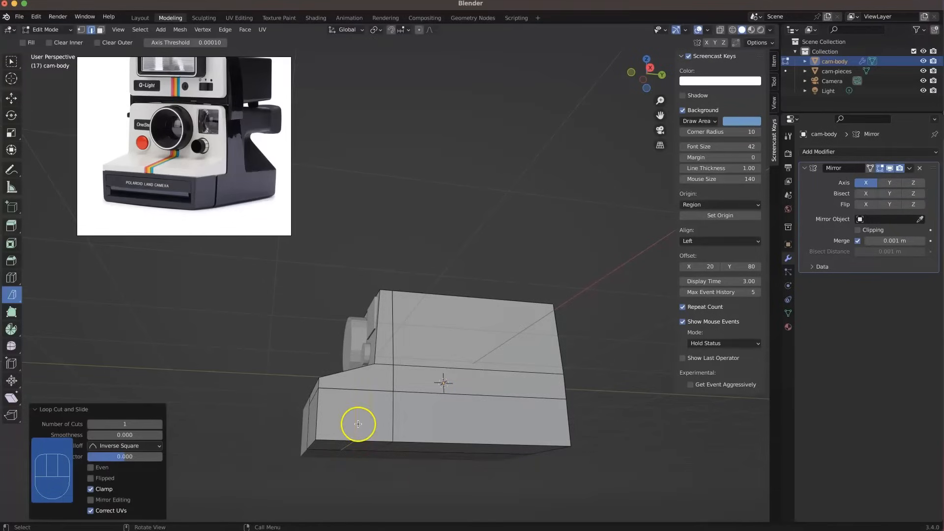
{"action": "left_click_drag", "start_coordinate": [359, 426], "coordinate": [373, 429]}
{"action": "left_click", "coordinate": [369, 482]}
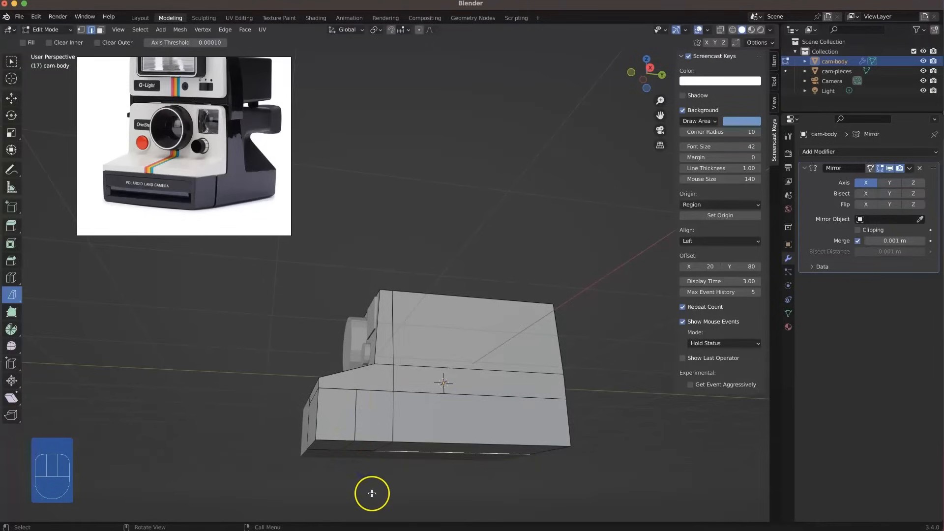
{"action": "key", "text": "super+z"}
{"action": "key", "text": "super+z"}
{"action": "key", "text": "super+z"}
Add a vertical loop cut through the lower front section, slid about 0.44 back towards the existing vertical cut.
{"action": "key", "text": "super+r"}
{"action": "left_click", "coordinate": [364, 437]}
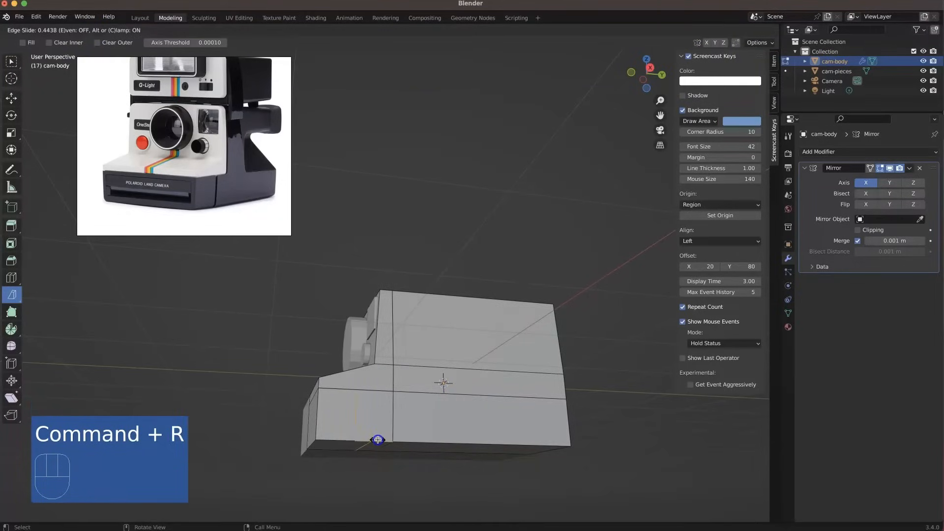
{"action": "left_click", "coordinate": [378, 440]}
Split the lower front, side and bottom faces ahead of the new loop cut off the rest of the body mesh.
{"action": "middle_click_drag", "start_coordinate": [402, 512], "coordinate": [344, 382]}
{"action": "key", "text": "3"}
{"action": "left_click", "coordinate": [343, 381]}
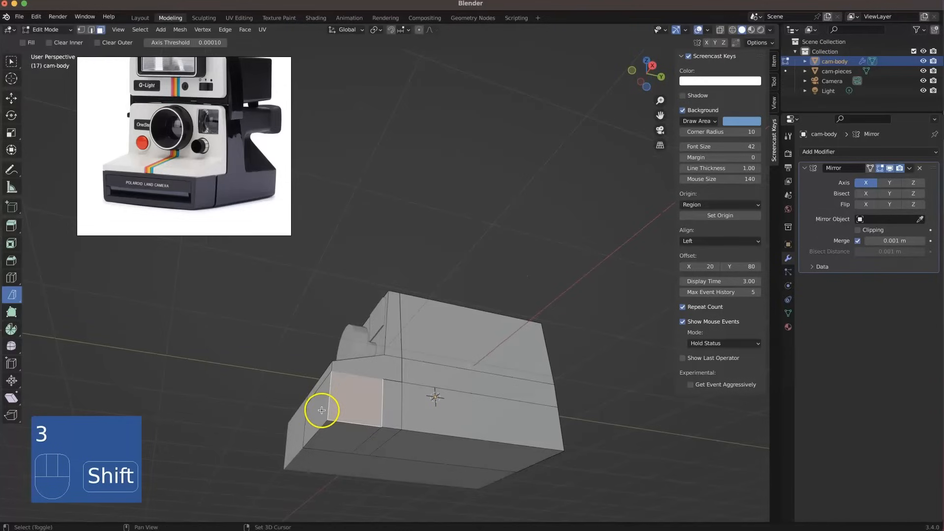
{"action": "left_click", "coordinate": [321, 410], "text": "shift"}
{"action": "left_click", "coordinate": [334, 436], "text": "shift"}
{"action": "right_click", "coordinate": [334, 408]}
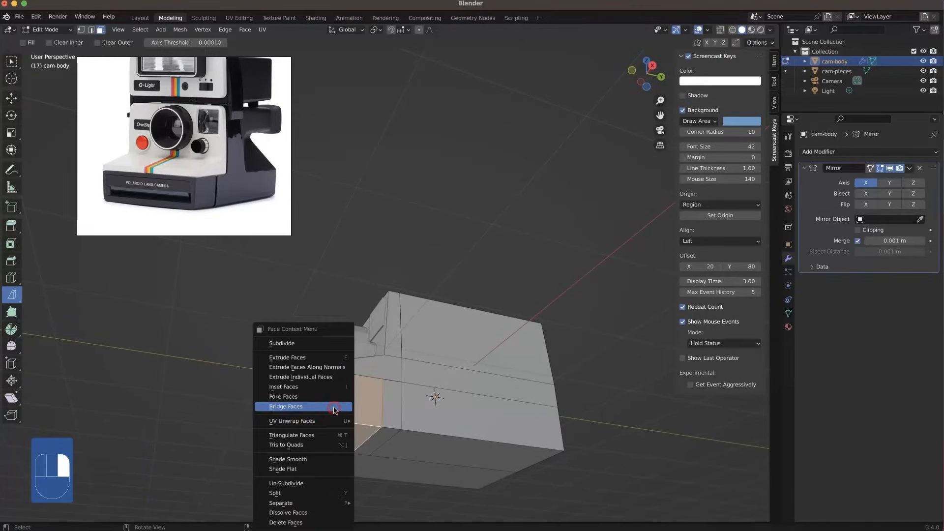
{"action": "left_click", "coordinate": [308, 493]}
{"action": "left_click", "coordinate": [350, 415]}
Bisect the whole body mesh in the side view with a steep slanted line from above the top to below the bottom, behind the existing vertical cut.
{"action": "key", "text": "KP_3"}
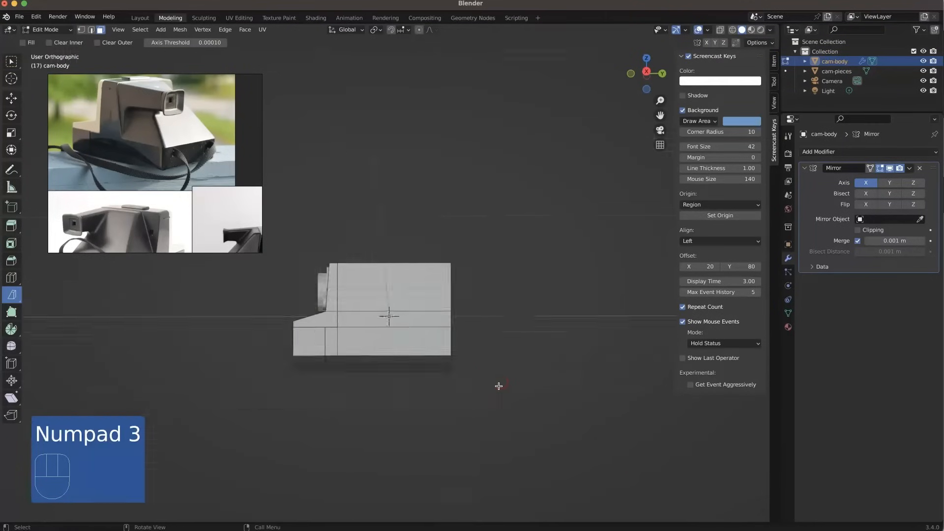
{"action": "scroll", "coordinate": [423, 344], "scroll_direction": "up", "scroll_amount": 2}
{"action": "middle_click_drag", "start_coordinate": [416, 374], "coordinate": [457, 326], "text": "shift"}
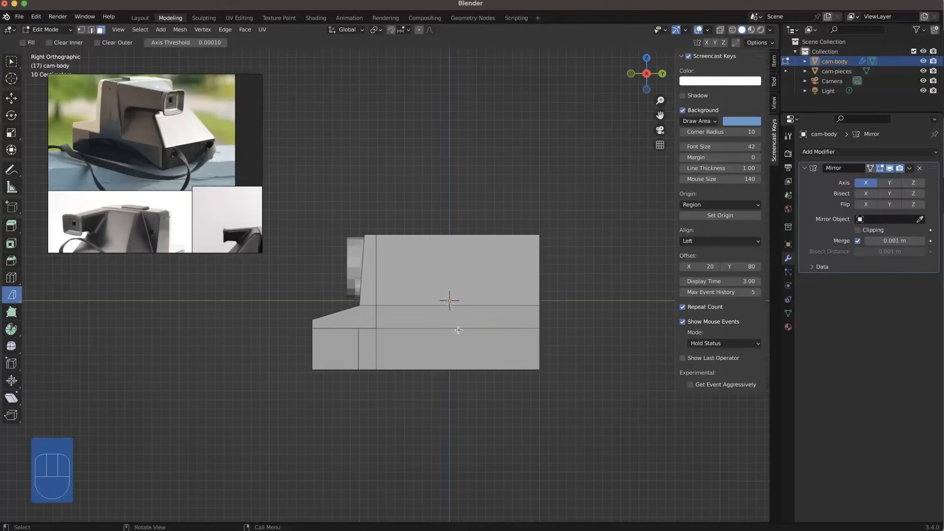
{"action": "key", "text": "a"}
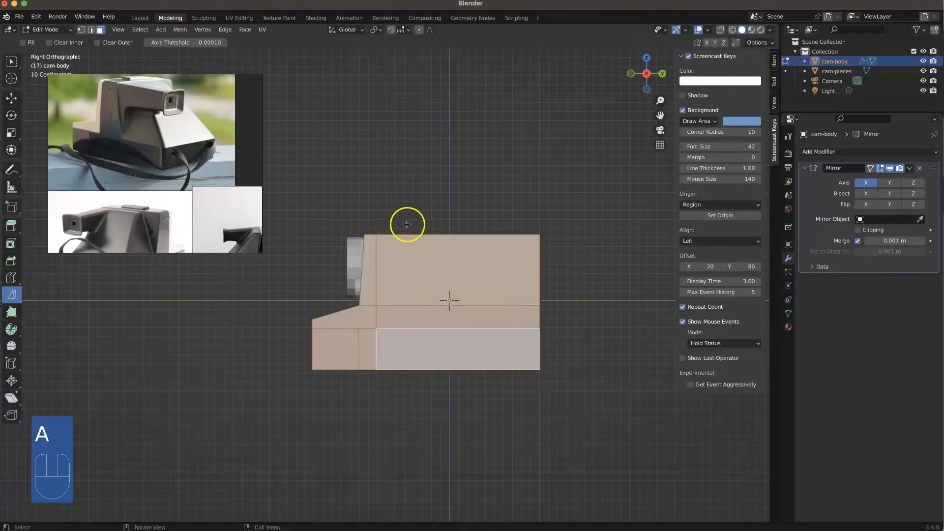
{"action": "left_click_drag", "start_coordinate": [407, 226], "coordinate": [443, 281]}
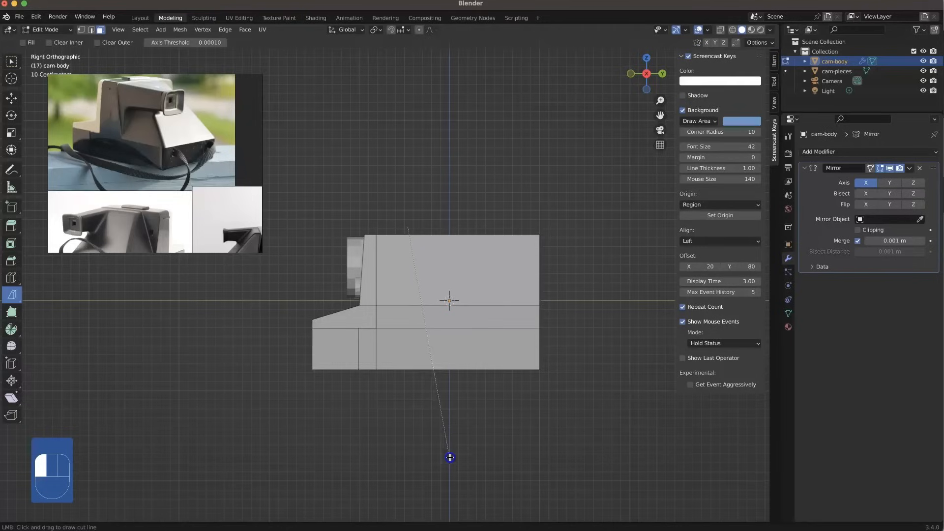
{"action": "left_click_drag", "start_coordinate": [451, 458], "coordinate": [457, 457]}
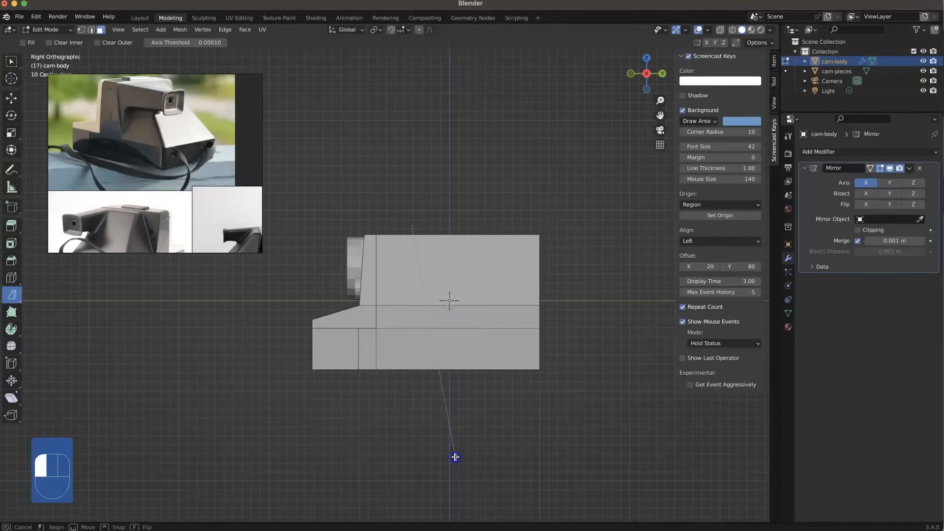
{"action": "left_click_drag", "start_coordinate": [455, 457], "coordinate": [456, 457]}
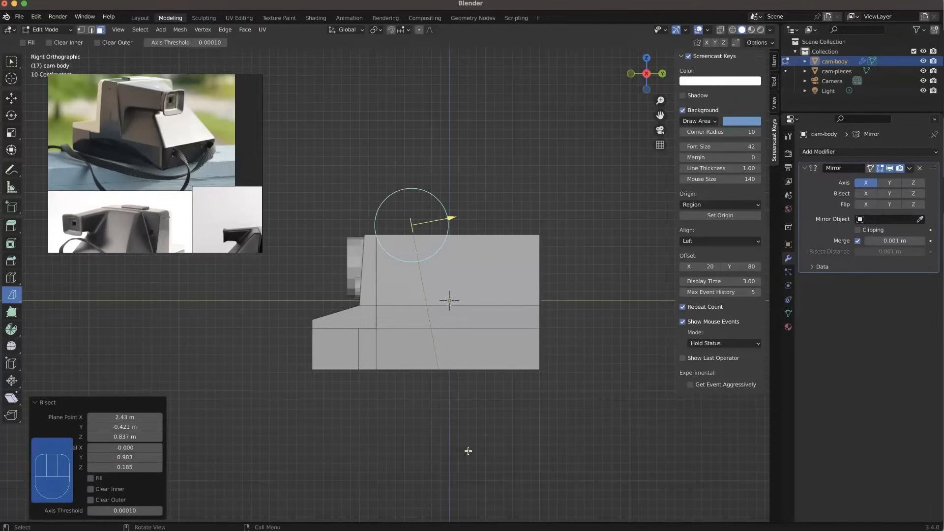
{"action": "left_click", "coordinate": [468, 450]}
Undo the latest changes and apply Edge Split to the slanted cut's edges across the top and upper side of the body.
{"action": "middle_click_drag", "start_coordinate": [477, 361], "coordinate": [465, 354]}
{"action": "scroll", "coordinate": [465, 355], "scroll_direction": "down", "scroll_amount": 3}
{"action": "middle_click_drag", "start_coordinate": [495, 321], "coordinate": [446, 306], "text": "shift"}
{"action": "middle_click_drag", "start_coordinate": [187, 182], "coordinate": [187, 128]}
{"action": "middle_click_drag", "start_coordinate": [312, 246], "coordinate": [264, 279]}
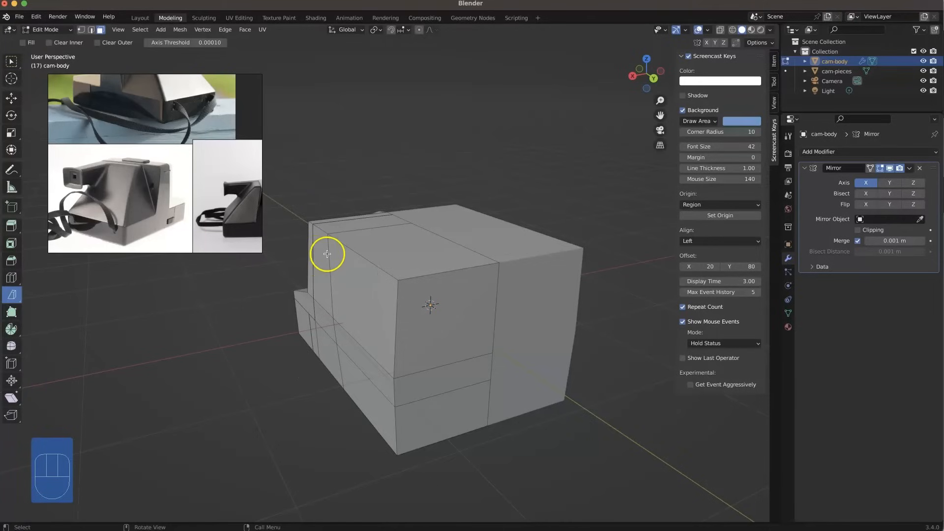
{"action": "key", "text": "super+z"}
{"action": "key", "text": "super+z"}
{"action": "key", "text": "super+z"}
{"action": "key", "text": "super+z"}
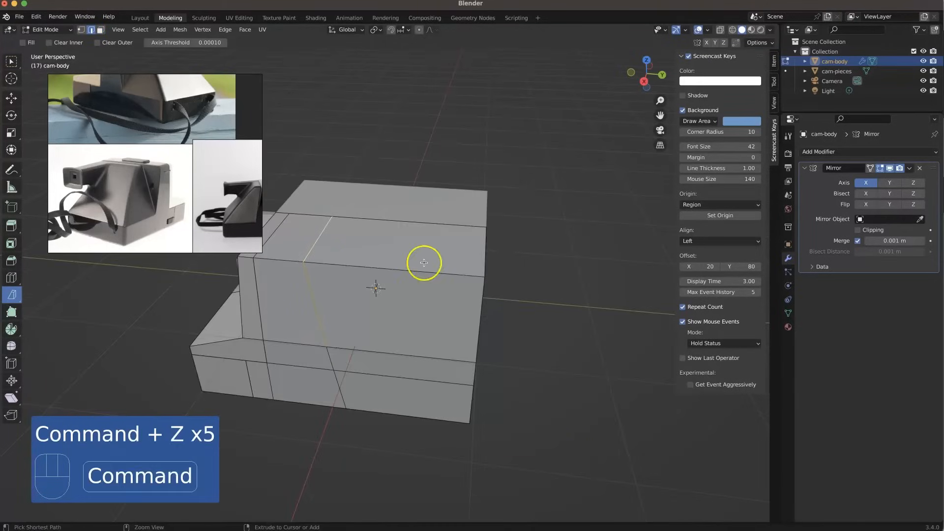
{"action": "right_click", "coordinate": [309, 286]}
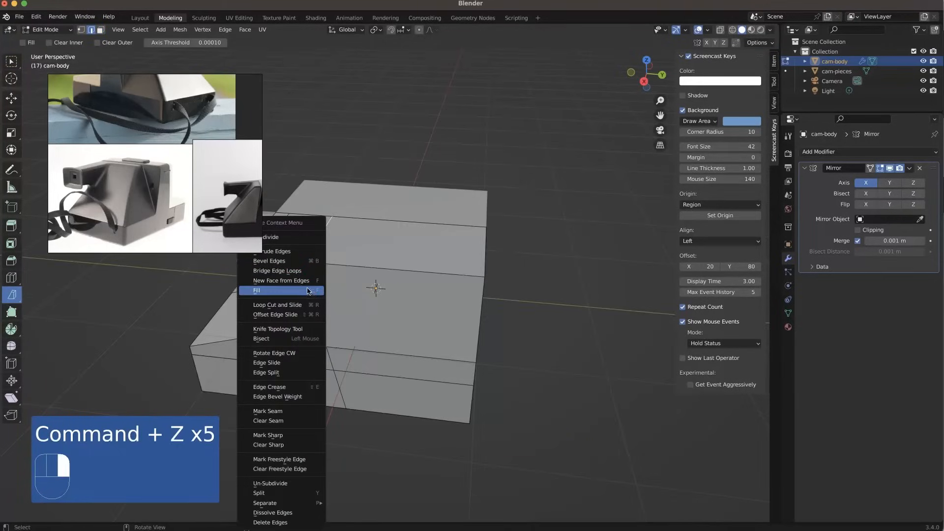
{"action": "left_click", "coordinate": [291, 374]}
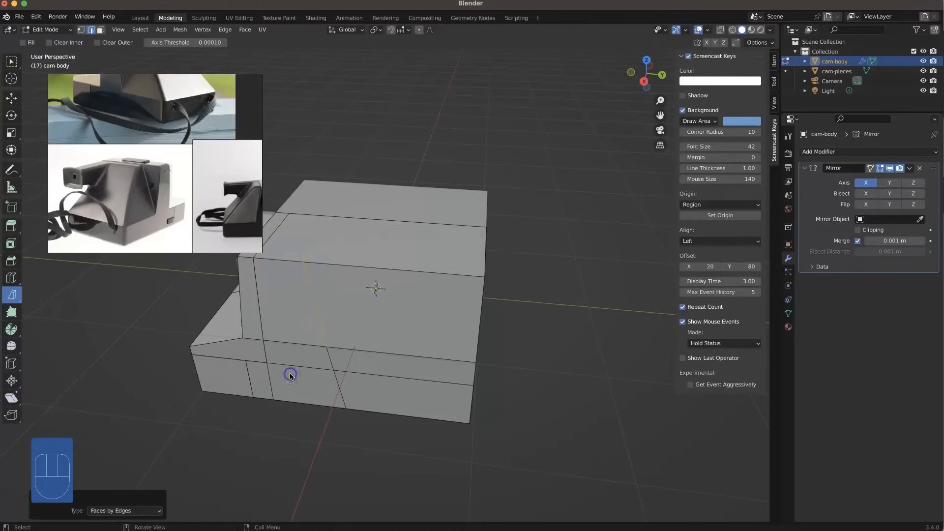
Move the upper side edge of the body behind the slanted cut inward about 0.41 m, with Y locked.
{"action": "middle_click_drag", "start_coordinate": [415, 270], "coordinate": [413, 290]}
{"action": "key", "text": "g"}
{"action": "key", "text": "shift+y"}
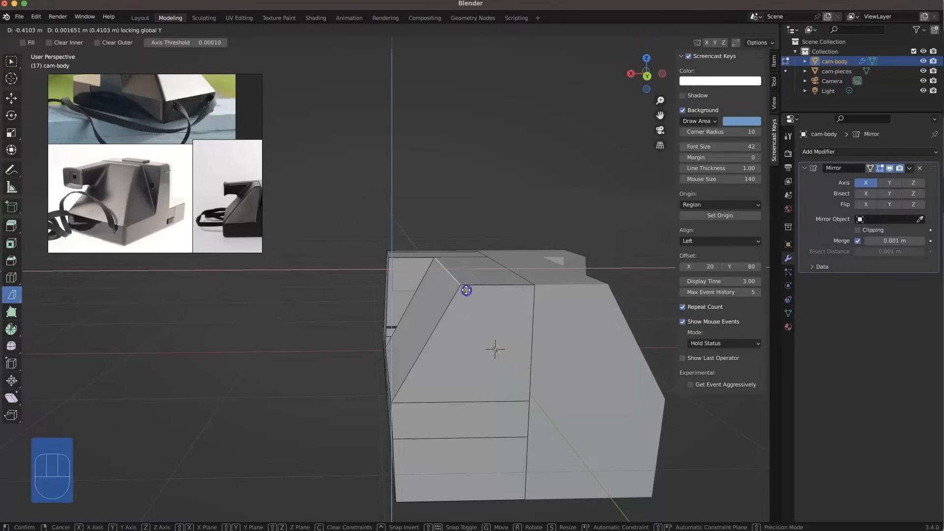
{"action": "left_click", "coordinate": [466, 290]}
{"action": "middle_click_drag", "start_coordinate": [466, 290], "coordinate": [489, 290]}
{"action": "left_click", "coordinate": [547, 279]}
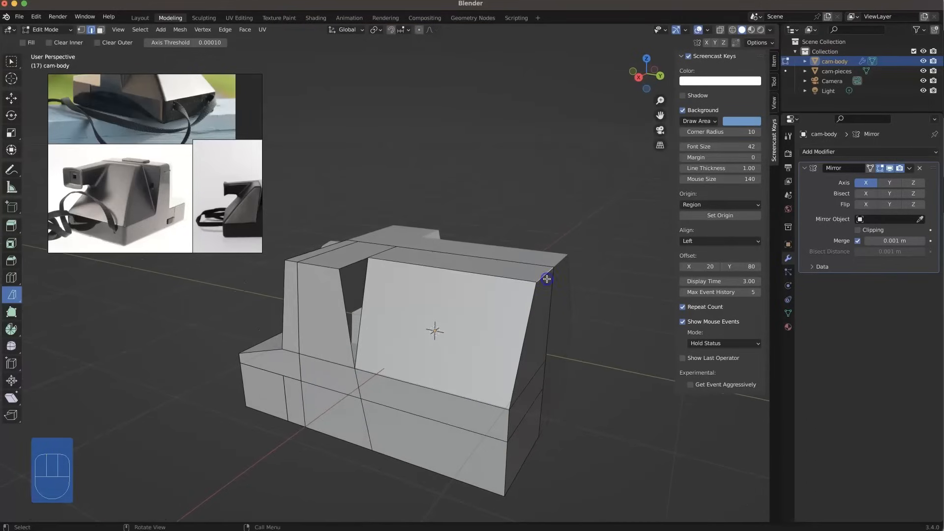
Move the top rear edge of the body forward about 1.23 m along Y to slope the back.
{"action": "key", "text": "g"}
{"action": "key", "text": "y"}
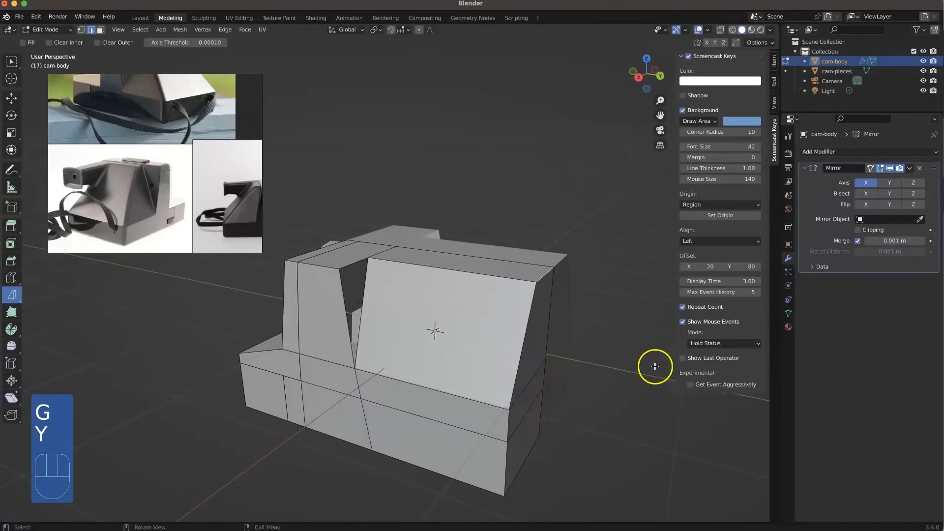
{"action": "key", "text": "g"}
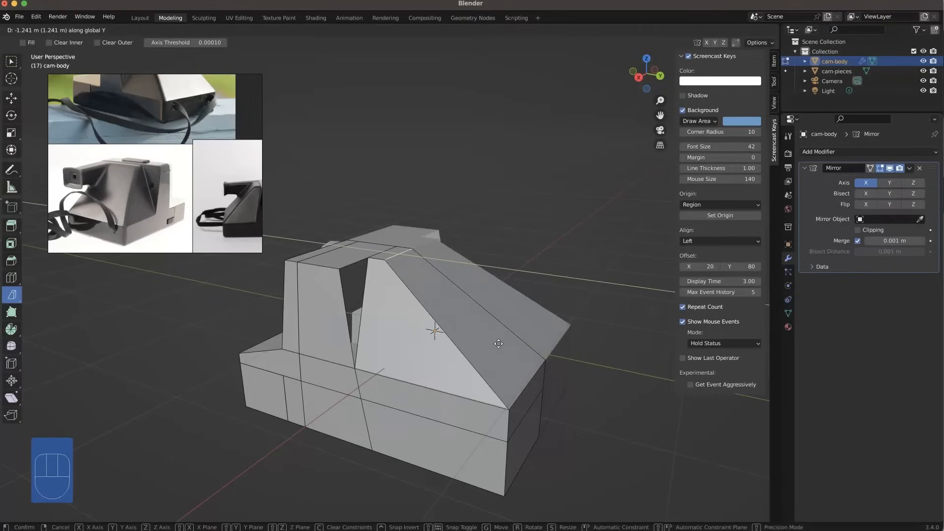
{"action": "left_click", "coordinate": [500, 344]}
{"action": "middle_click_drag", "start_coordinate": [470, 324], "coordinate": [478, 306]}
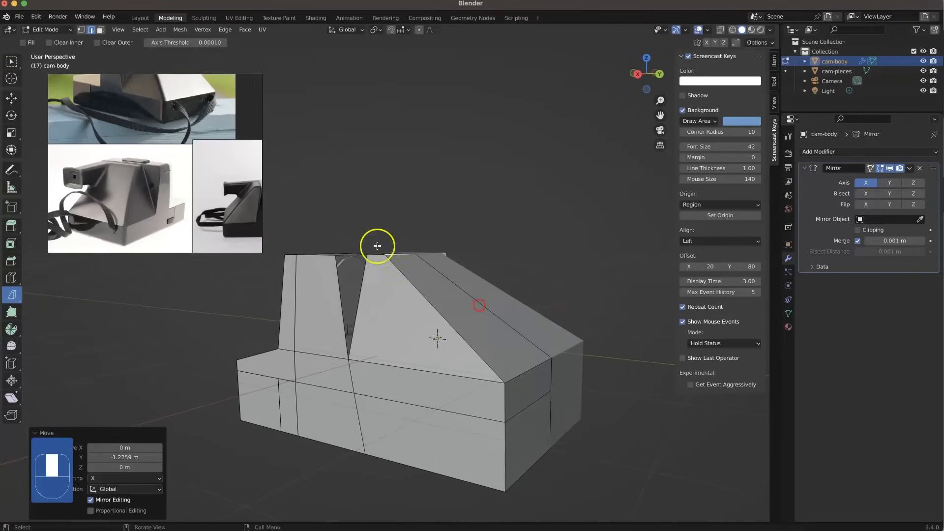
Move the two vertical rear faces below the back slope forward about 0.18 m along Y.
{"action": "middle_click_drag", "start_coordinate": [209, 114], "coordinate": [165, 66]}
{"action": "middle_click_drag", "start_coordinate": [356, 330], "coordinate": [480, 405]}
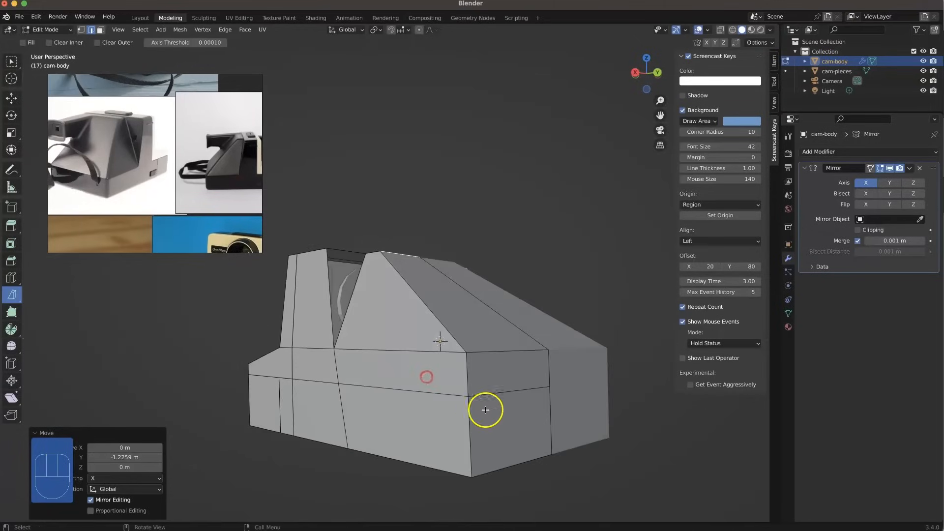
{"action": "key", "text": "3"}
{"action": "left_click", "coordinate": [489, 375]}
{"action": "left_click", "coordinate": [520, 443], "text": "shift"}
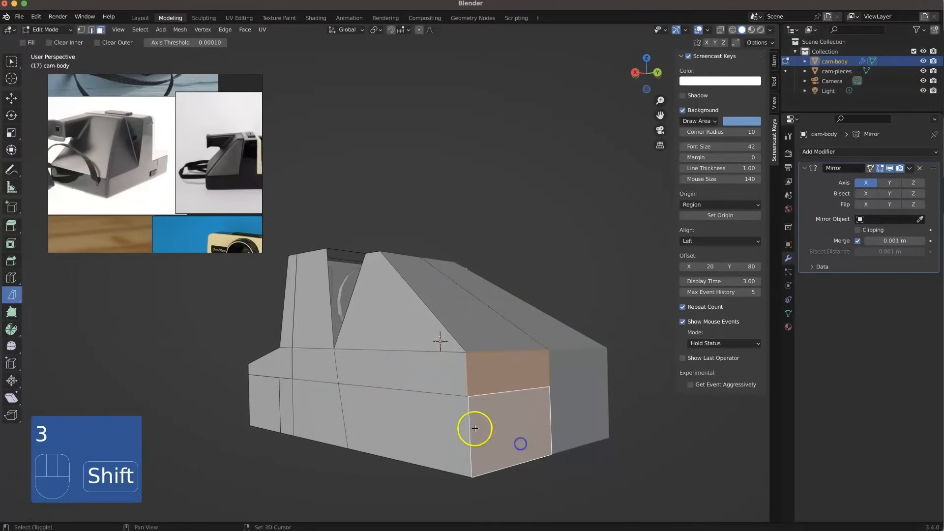
{"action": "key", "text": "g"}
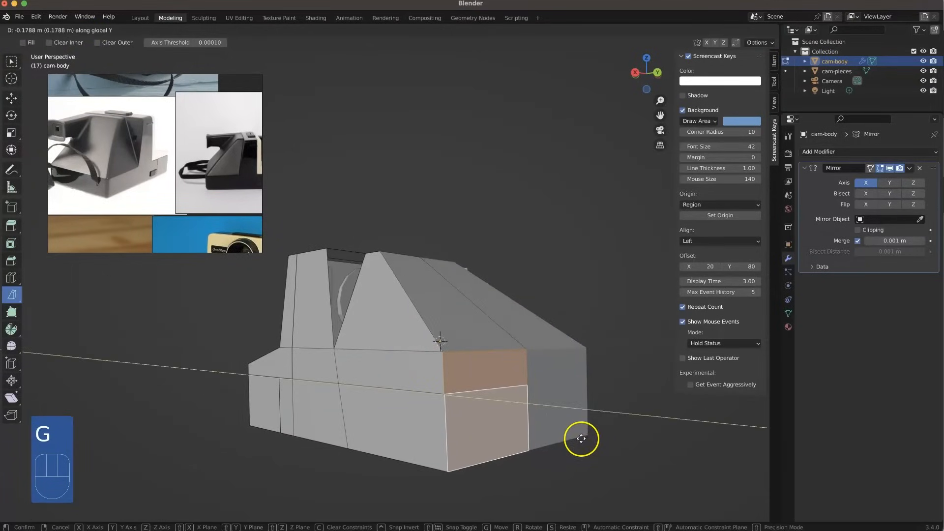
{"action": "left_click", "coordinate": [581, 438]}
Move the top edge of the back slope forward about 0.064 m along Y.
{"action": "middle_click_drag", "start_coordinate": [449, 393], "coordinate": [530, 260]}
{"action": "key", "text": "2"}
{"action": "key", "text": "g"}
{"action": "key", "text": "y"}
{"action": "left_click", "coordinate": [532, 260]}
{"action": "middle_click_drag", "start_coordinate": [531, 261], "coordinate": [441, 257]}
Apply Edge Split to the short slanted-cut edge in the side strip just below the open gap.
{"action": "middle_click_drag", "start_coordinate": [268, 281], "coordinate": [440, 182], "text": "shift"}
{"action": "middle_click_drag", "start_coordinate": [502, 118], "coordinate": [433, 295], "text": "shift"}
{"action": "middle_click_drag", "start_coordinate": [432, 394], "coordinate": [445, 423]}
{"action": "scroll", "coordinate": [438, 406], "scroll_direction": "down", "scroll_amount": 5}
{"action": "scroll", "coordinate": [428, 413], "scroll_direction": "up", "scroll_amount": 1}
{"action": "scroll", "coordinate": [402, 353], "scroll_direction": "up", "scroll_amount": 5}
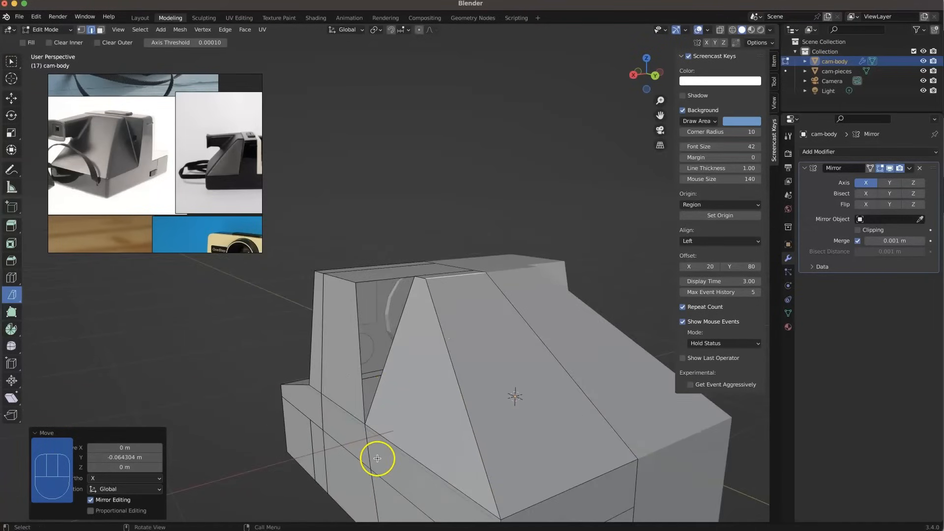
{"action": "key", "text": "shift"}
{"action": "left_click", "coordinate": [367, 447]}
{"action": "right_click", "coordinate": [365, 447]}
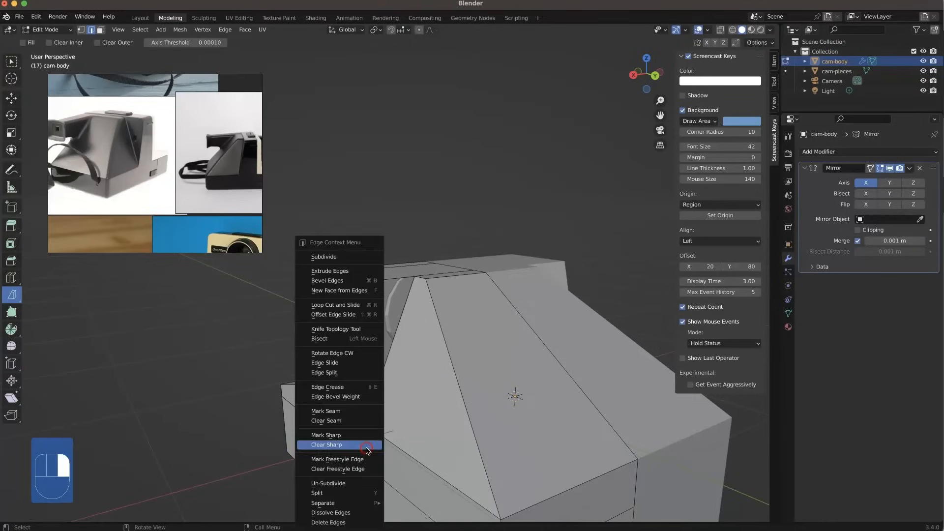
{"action": "left_click", "coordinate": [362, 374]}
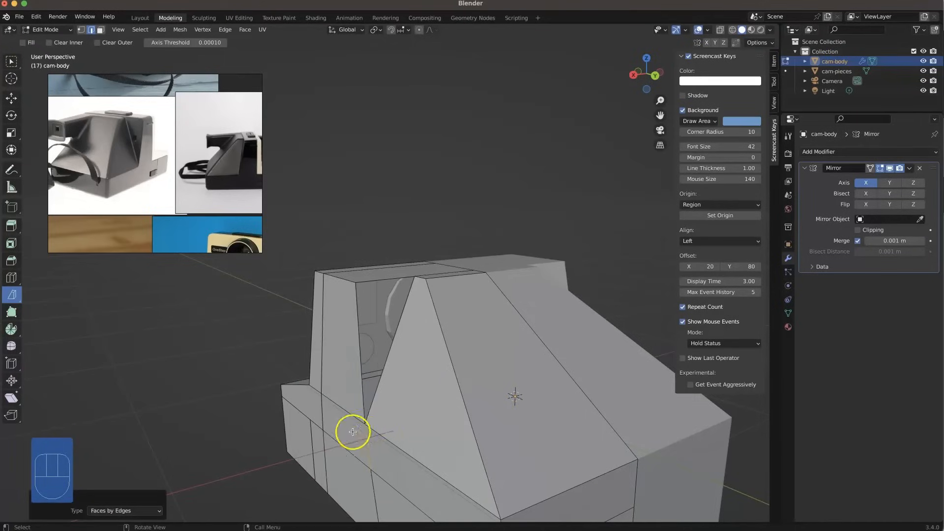
Dissolve the horizontal edges at the foot of the sloped rear section, merging the strip below into the sloped side and back faces.
{"action": "key", "text": "shift+c"}
{"action": "right_click", "coordinate": [367, 322]}
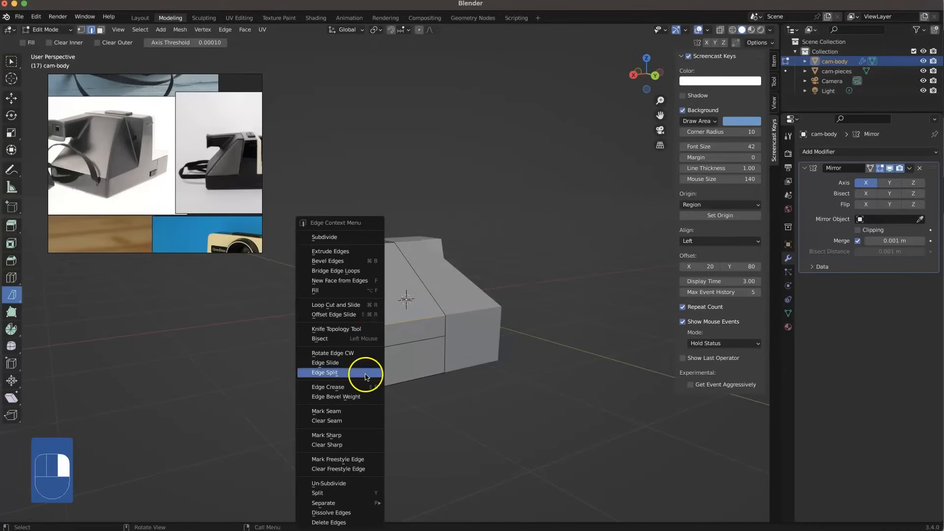
{"action": "left_click", "coordinate": [358, 512]}
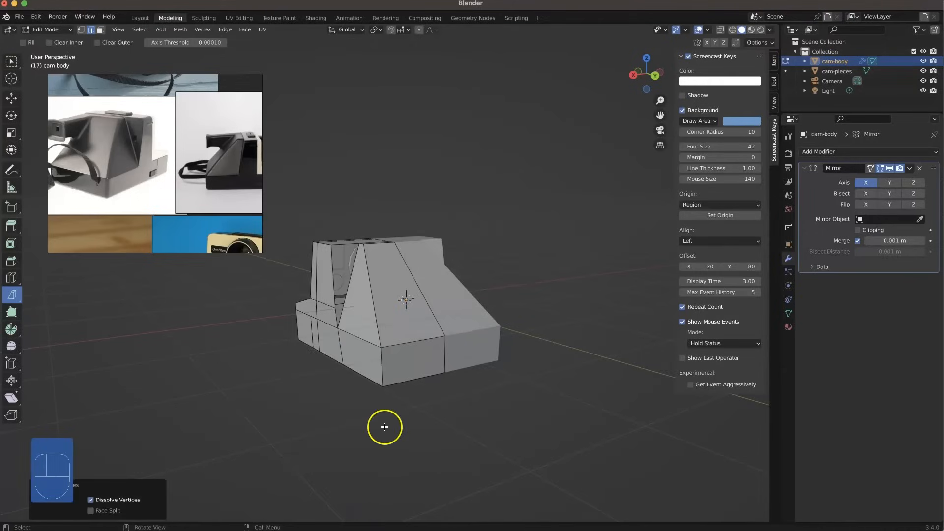
Move the short top side edge of the sloped rear section inward about 0.025 m along X.
{"action": "mouse_move", "coordinate": [330, 325]}
{"action": "middle_mouse_down"}
{"action": "mouse_move", "coordinate": [295, 329]}
{"action": "mouse_move", "coordinate": [333, 354]}
{"action": "mouse_move", "coordinate": [379, 333]}
{"action": "mouse_move", "coordinate": [391, 309]}
{"action": "mouse_move", "coordinate": [296, 324]}
{"action": "mouse_move", "coordinate": [302, 341]}
{"action": "mouse_move", "coordinate": [318, 329]}
{"action": "middle_mouse_up"}
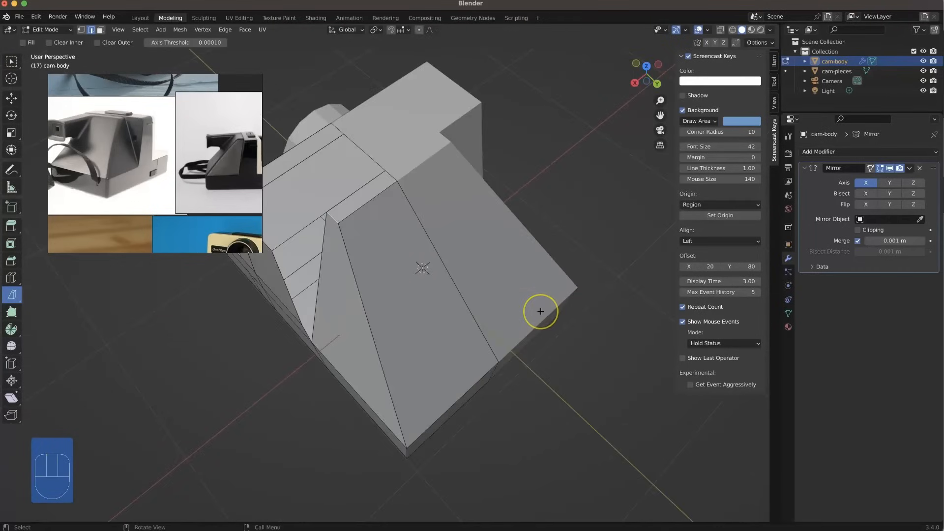
{"action": "key", "text": "g"}
{"action": "key", "text": "x"}
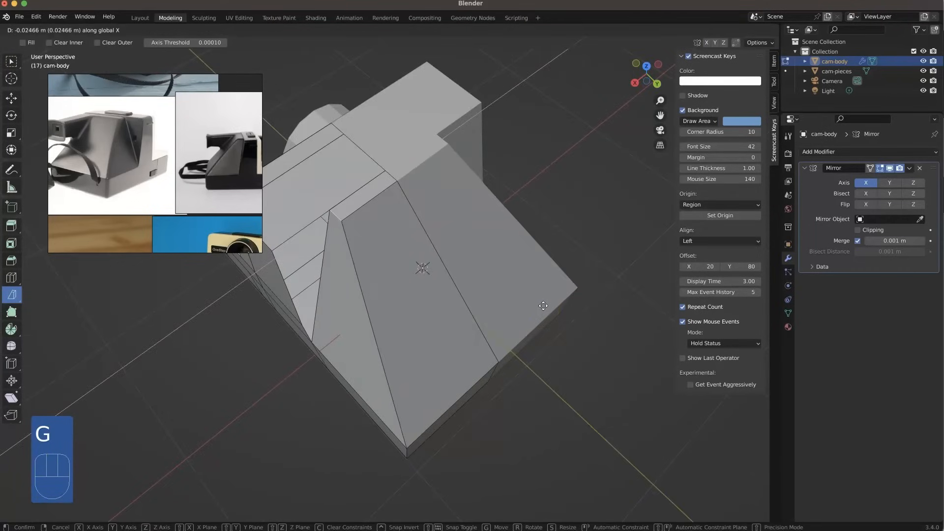
{"action": "left_click", "coordinate": [543, 305]}
{"action": "middle_click_drag", "start_coordinate": [440, 352], "coordinate": [489, 276]}
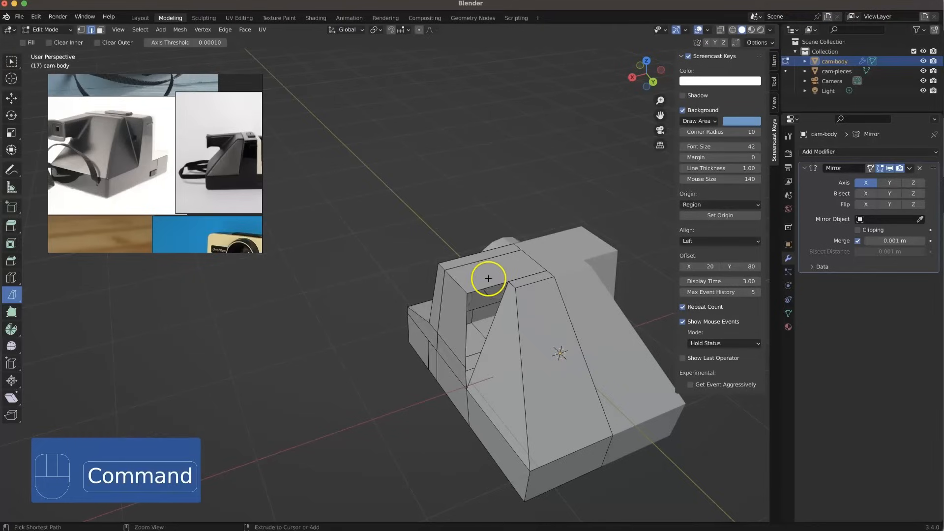
Add a centred front-to-back loop cut across the top face ahead of the sloped rear section.
{"action": "key", "text": "super+r"}
{"action": "left_click", "coordinate": [487, 276]}
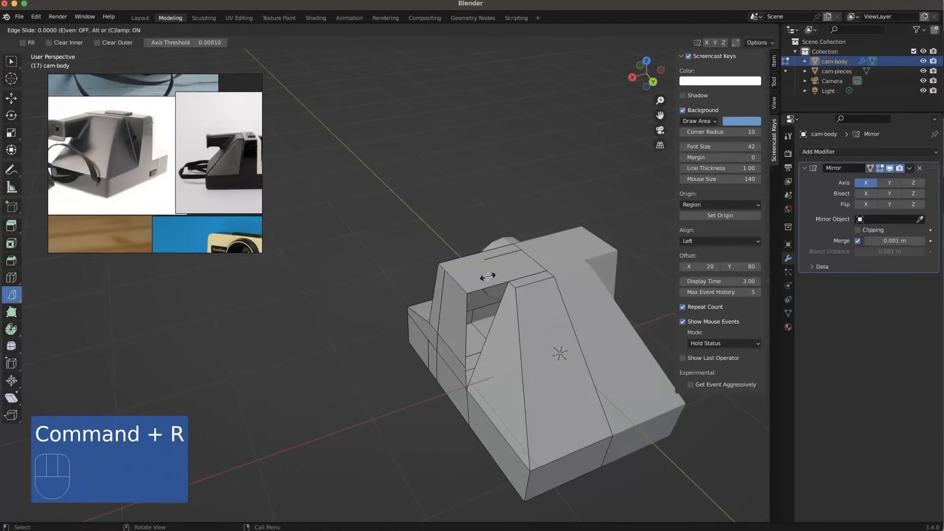
{"action": "left_click", "coordinate": [488, 276]}
{"action": "middle_click_drag", "start_coordinate": [478, 294], "coordinate": [482, 274]}
{"action": "scroll", "coordinate": [529, 274], "scroll_direction": "up", "scroll_amount": 4}
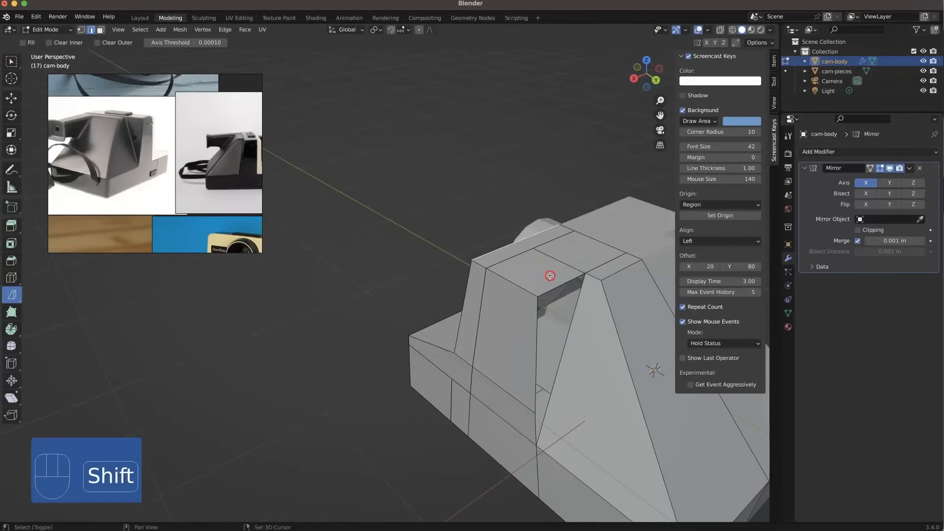
{"action": "middle_click_drag", "start_coordinate": [550, 275], "coordinate": [565, 268], "text": "shift"}
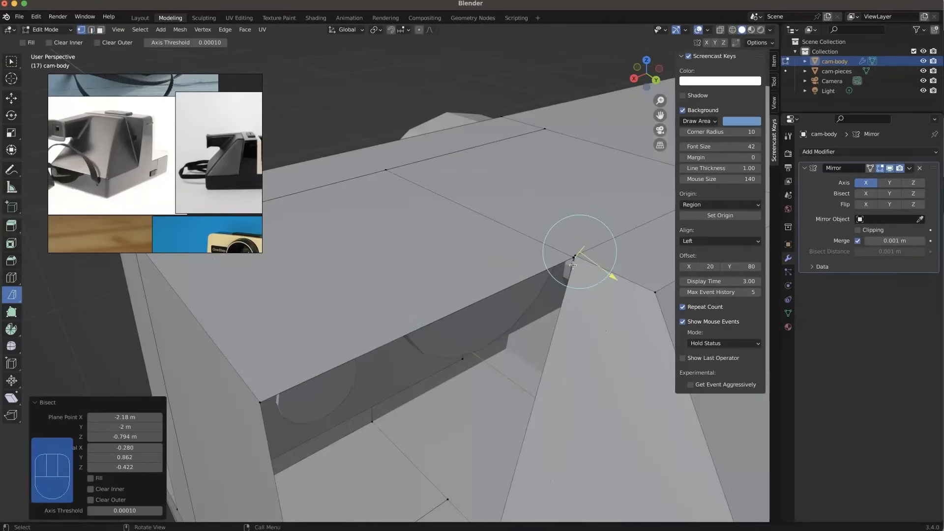
{"action": "key", "text": "Escape"}
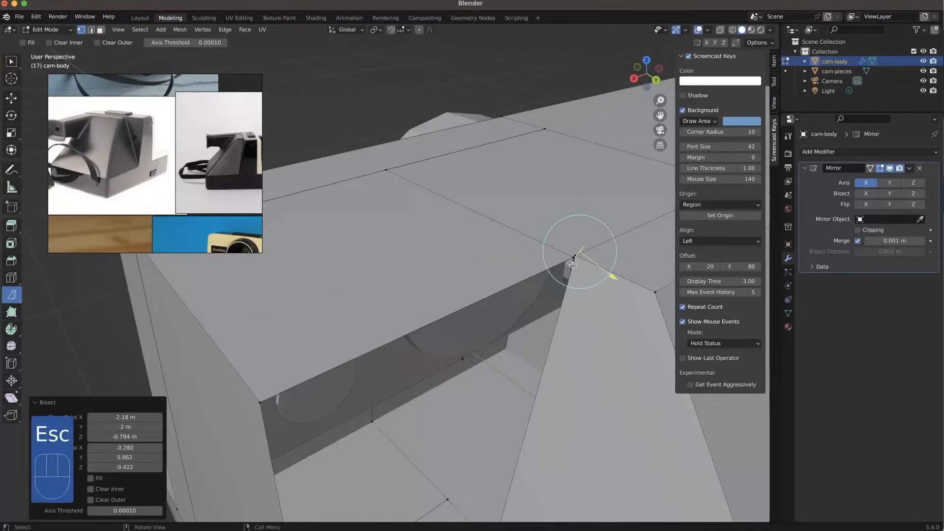
{"action": "right_click", "coordinate": [593, 298]}
{"action": "left_click", "coordinate": [628, 257]}
Box-select the vertices where the new loop cut meets the sloped rear section's top corner and merge them at center.
{"action": "left_click", "coordinate": [13, 62]}
{"action": "left_click", "coordinate": [495, 203]}
{"action": "left_click_drag", "start_coordinate": [586, 245], "coordinate": [576, 262]}
{"action": "middle_click_drag", "start_coordinate": [576, 263], "coordinate": [577, 264]}
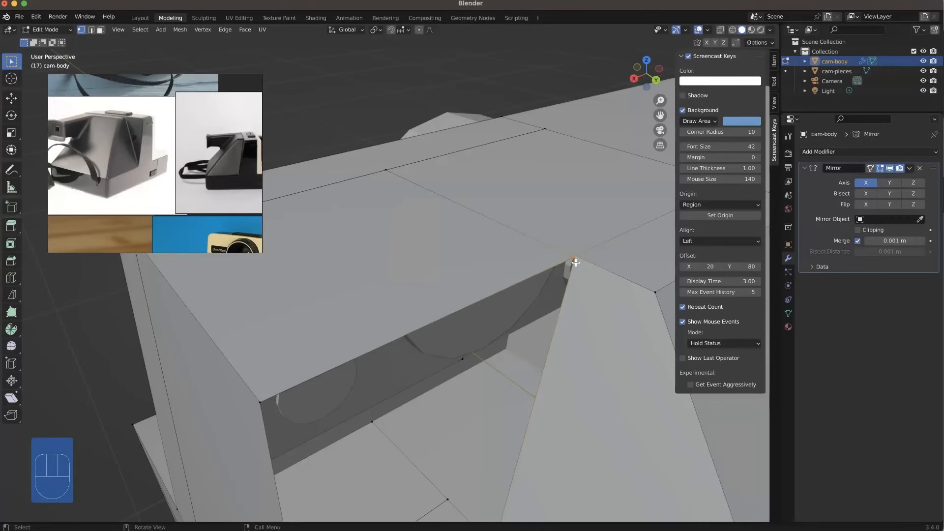
{"action": "right_click", "coordinate": [577, 264]}
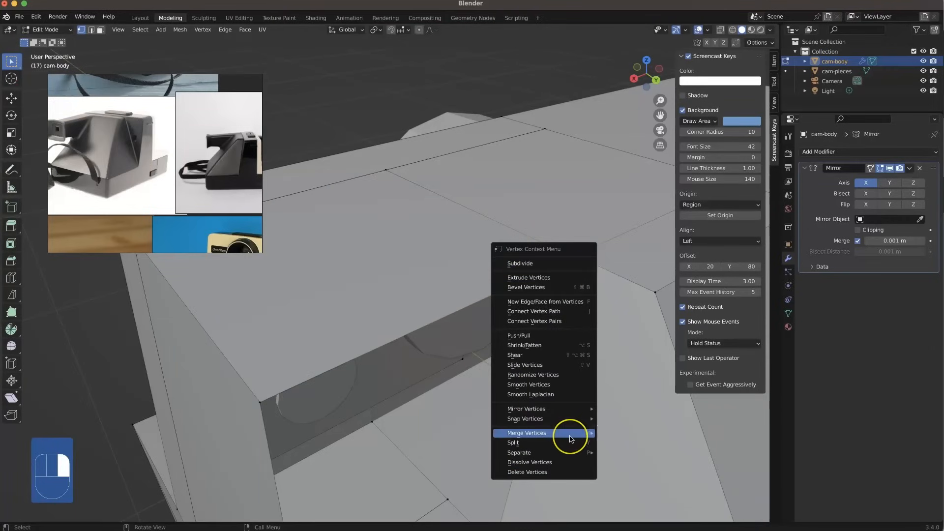
{"action": "mouse_move", "coordinate": [570, 438]}
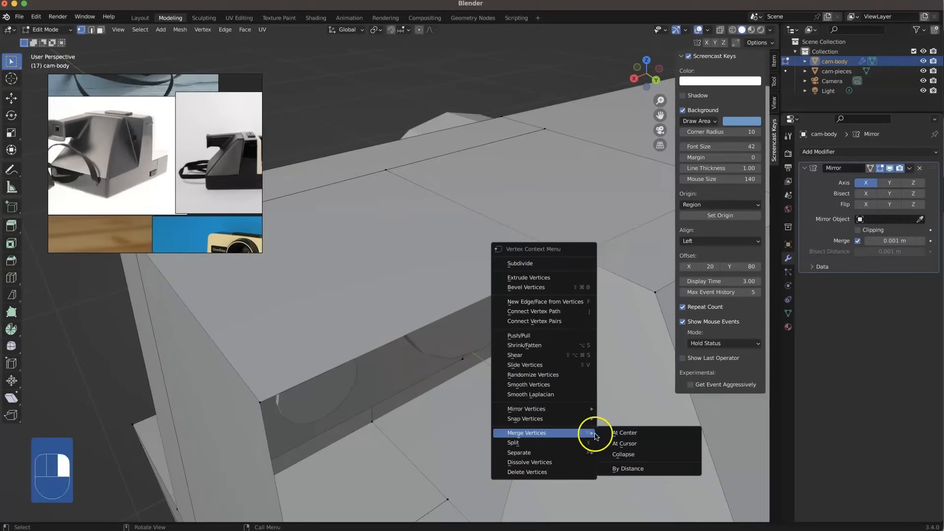
{"action": "left_click", "coordinate": [639, 435]}
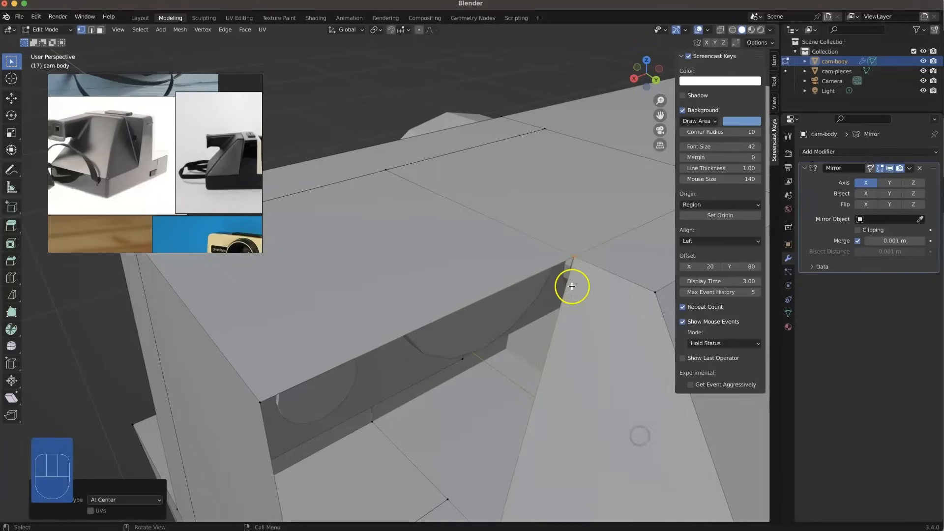
{"action": "left_click", "coordinate": [524, 233]}
{"action": "scroll", "coordinate": [524, 233], "scroll_direction": "down", "scroll_amount": 4}
{"action": "middle_click_drag", "start_coordinate": [456, 276], "coordinate": [410, 251]}
{"action": "scroll", "coordinate": [426, 292], "scroll_direction": "down", "scroll_amount": 3}
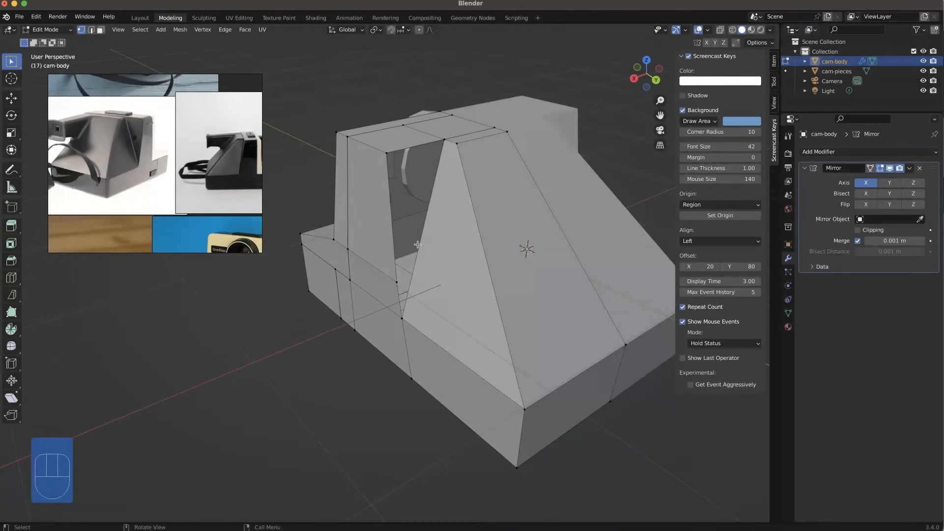
Fill the open triangular gap between the front section and the sloped rear section with a face from its border edges.
{"action": "key", "text": "2"}
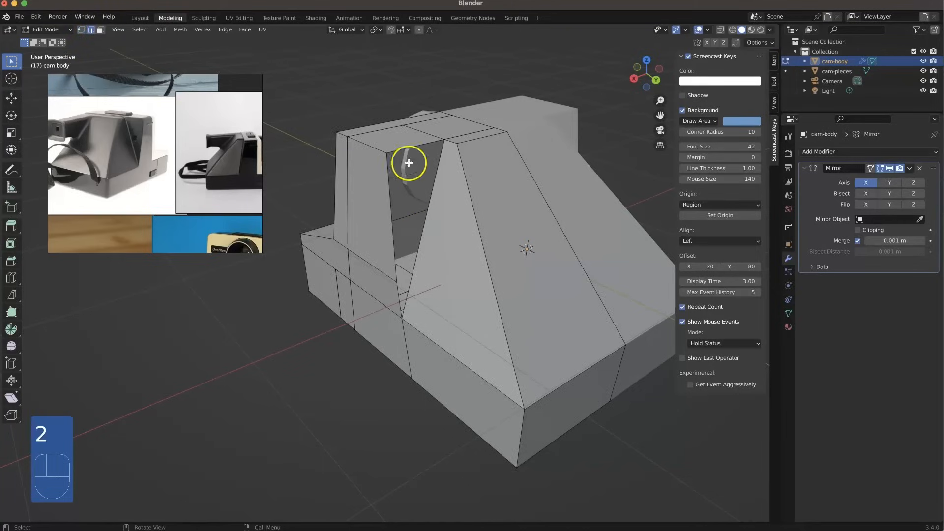
{"action": "left_click", "coordinate": [401, 152]}
{"action": "left_click", "coordinate": [441, 164], "text": "shift"}
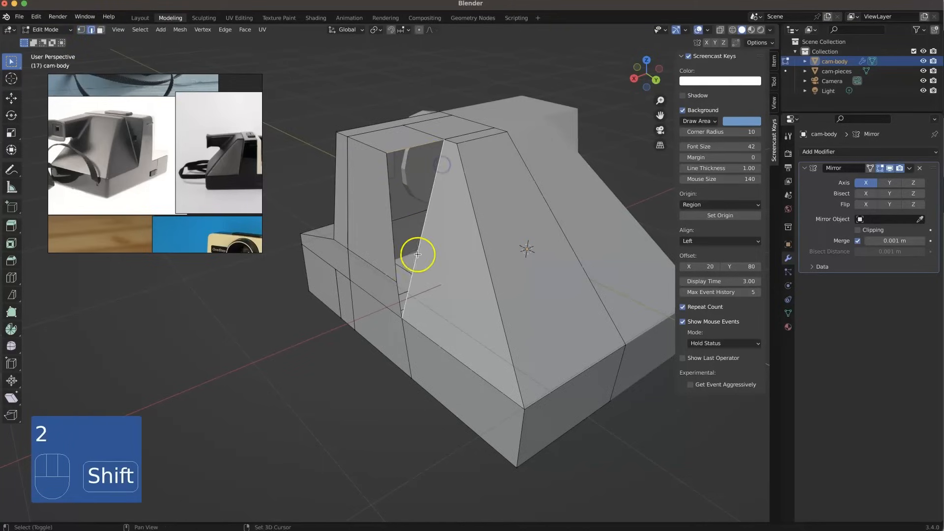
{"action": "left_click", "coordinate": [399, 288], "text": "shift"}
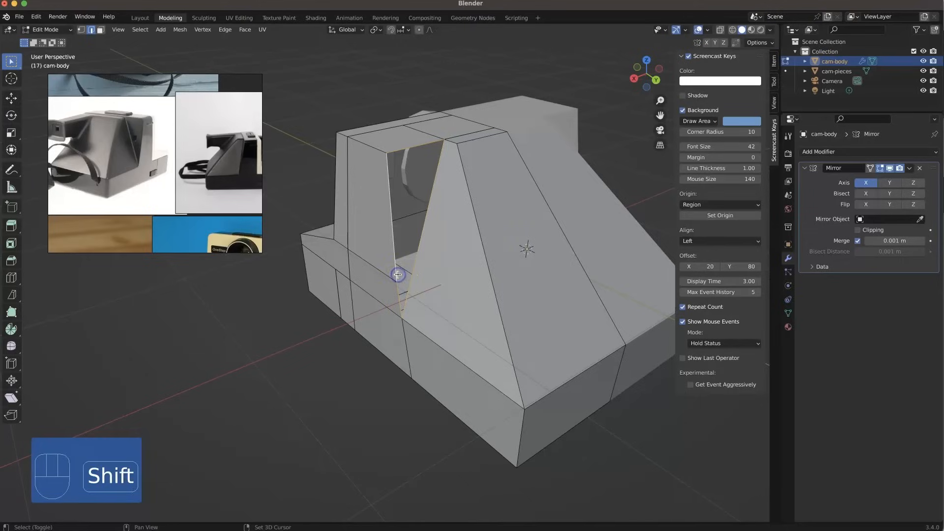
{"action": "key", "text": "p"}
{"action": "left_click", "coordinate": [399, 276]}
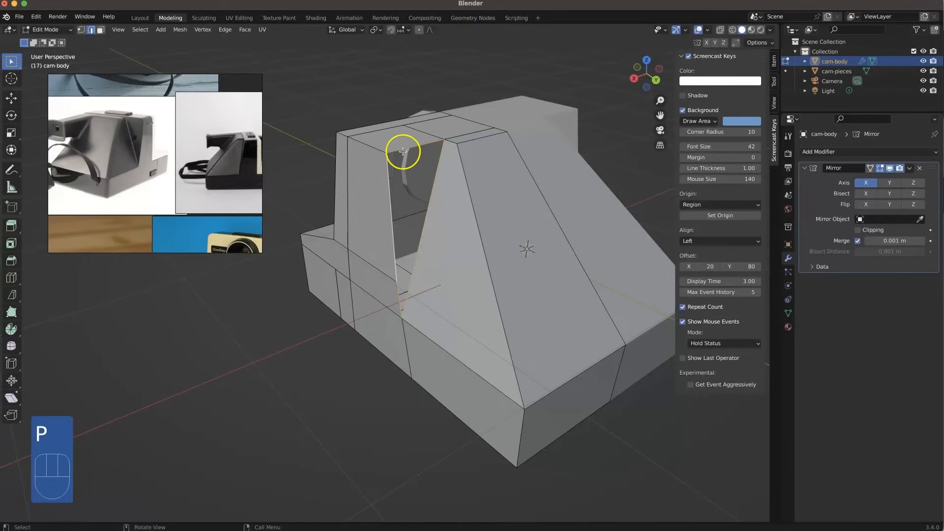
{"action": "key", "text": "f"}
{"action": "left_click", "coordinate": [343, 385]}
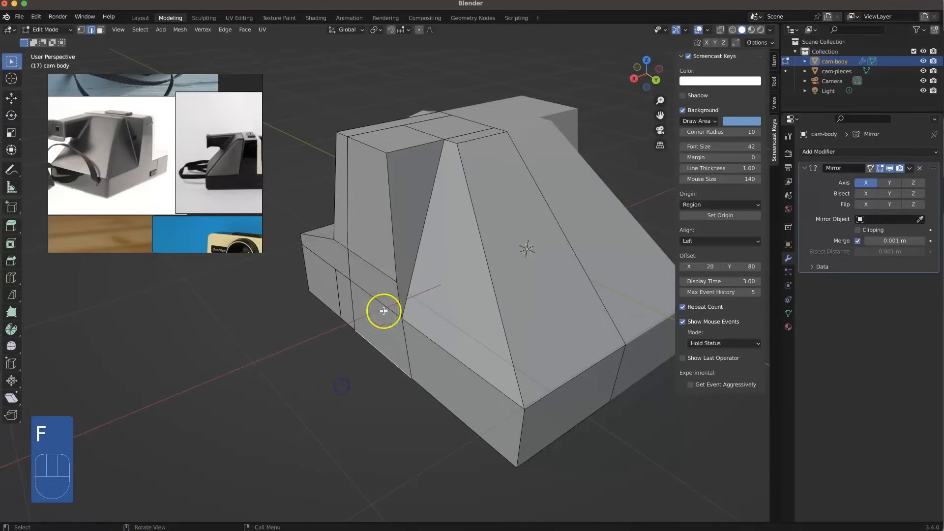
Duplicate the small rectangular label block on the front face of cam-pieces and move the copy up about 0.38 m along Z.
{"action": "middle_click_drag", "start_coordinate": [414, 290], "coordinate": [167, 211]}
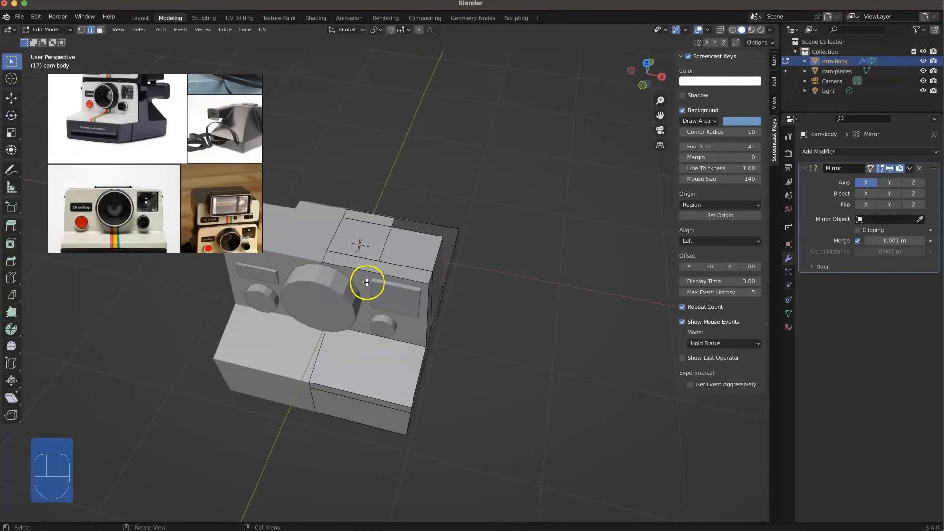
{"action": "key", "text": "Tab"}
{"action": "left_click", "coordinate": [259, 275]}
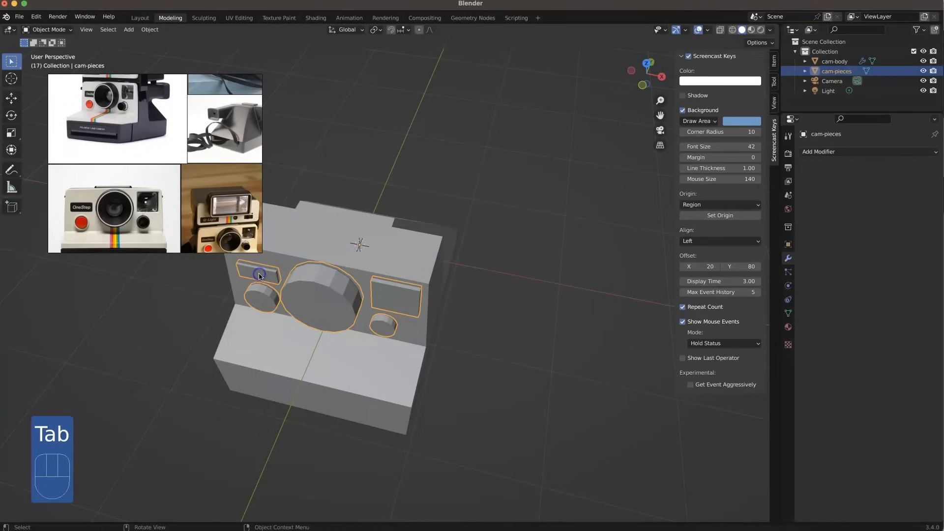
{"action": "key", "text": "Tab"}
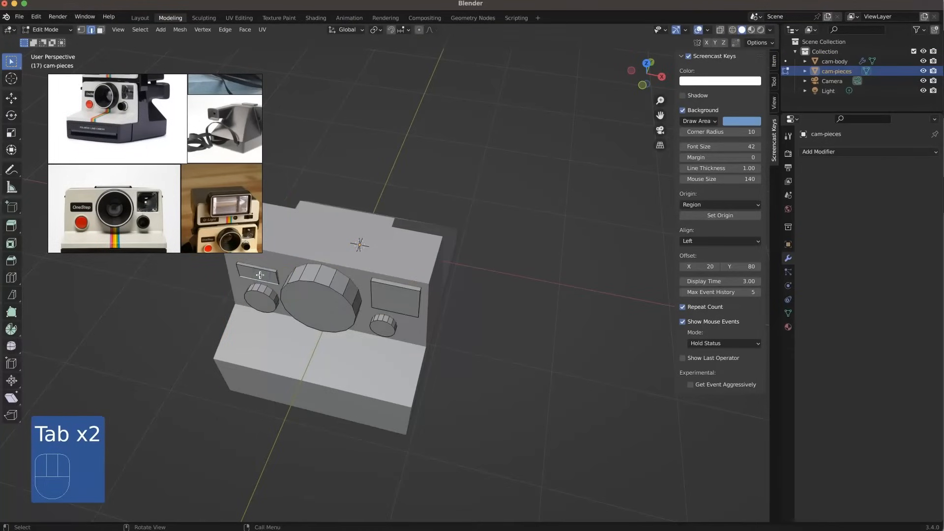
{"action": "key", "text": "3"}
{"action": "key", "text": "l"}
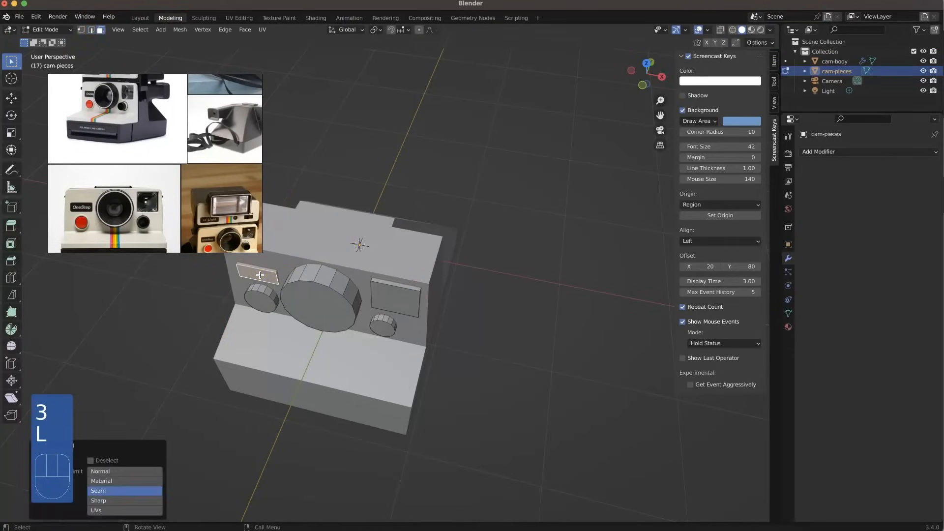
{"action": "middle_click_drag", "start_coordinate": [312, 342], "coordinate": [325, 298]}
{"action": "middle_click_drag", "start_coordinate": [258, 274], "coordinate": [360, 276], "text": "shift"}
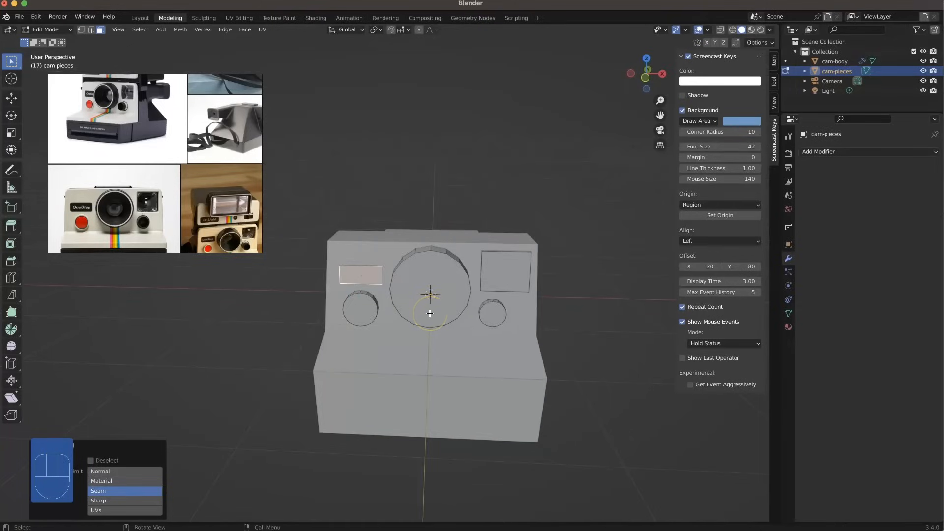
{"action": "key", "text": "shift"}
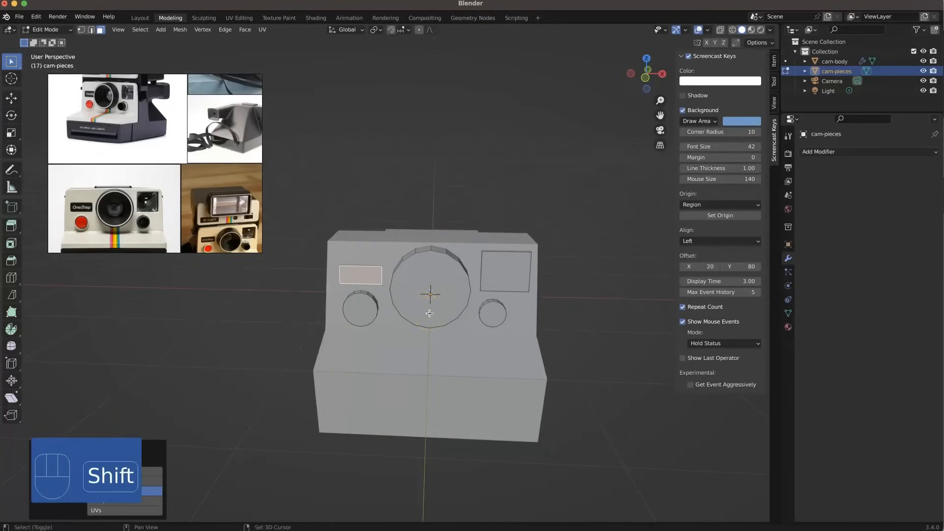
{"action": "key", "text": "shift+d"}
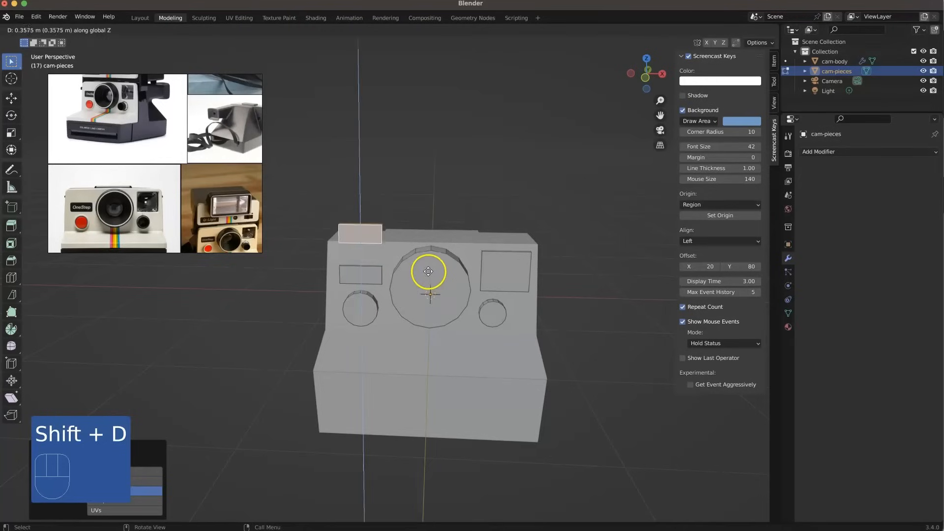
{"action": "left_click", "coordinate": [424, 270]}
Rotate the duplicated block -90° about the X axis so it lies flat.
{"action": "middle_click_drag", "start_coordinate": [472, 272], "coordinate": [578, 266]}
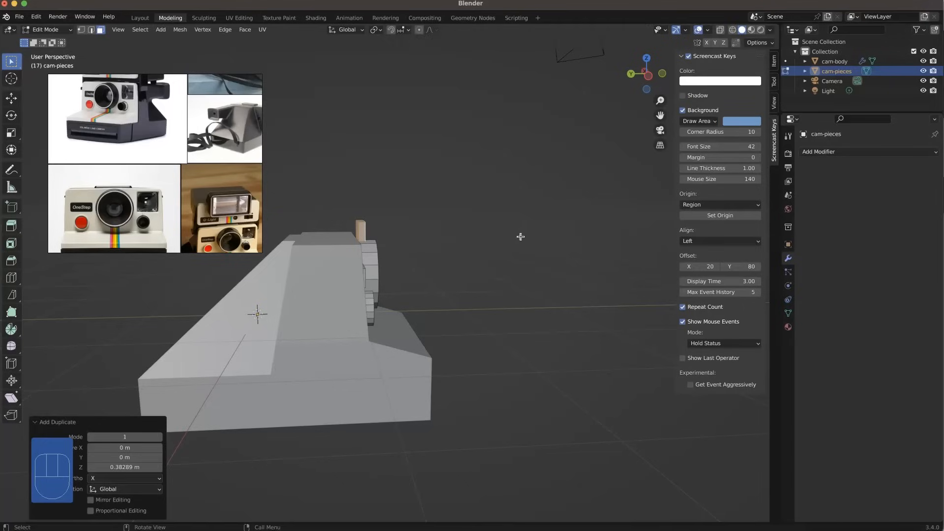
{"action": "key", "text": "r"}
{"action": "key", "text": "ctrl"}
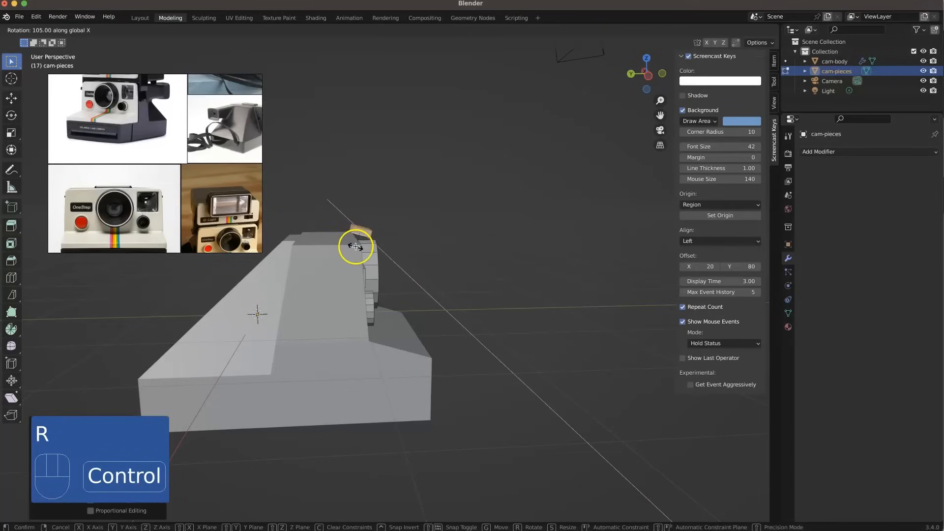
{"action": "left_click", "coordinate": [359, 178], "text": "ctrl"}
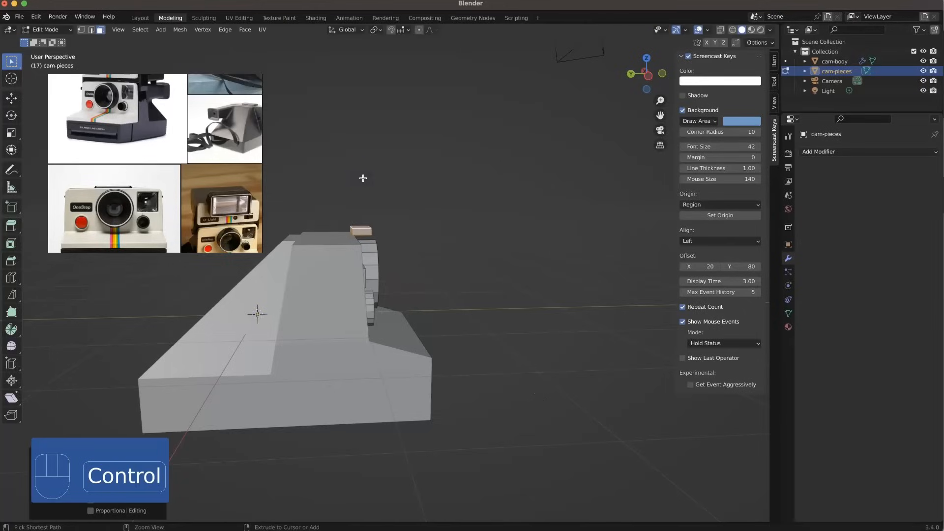
Seat the flat block on the body's top face, moving it about 0.173 m along Y and -0.096 m along Z.
{"action": "middle_click_drag", "start_coordinate": [381, 234], "coordinate": [372, 266]}
{"action": "key", "text": "KP_3"}
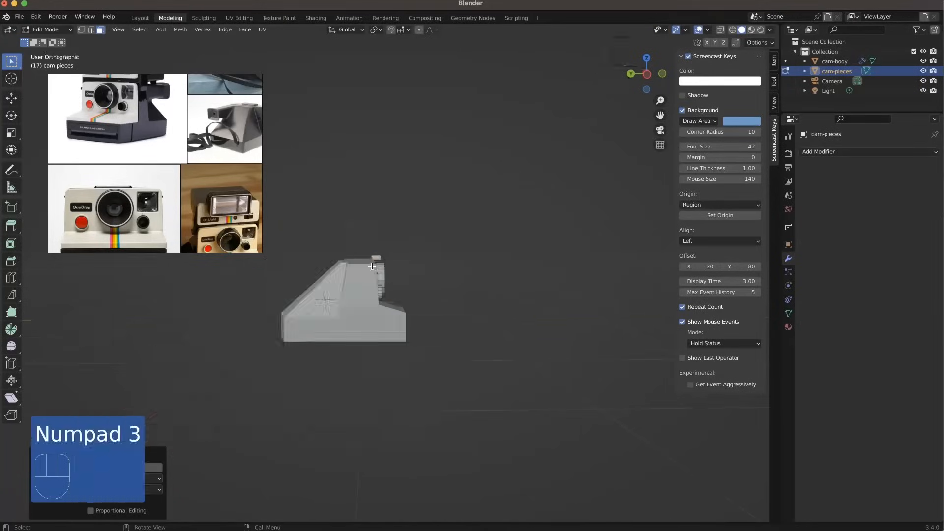
{"action": "scroll", "coordinate": [379, 266], "scroll_direction": "up", "scroll_amount": 4}
{"action": "scroll", "coordinate": [391, 264], "scroll_direction": "up", "scroll_amount": 2}
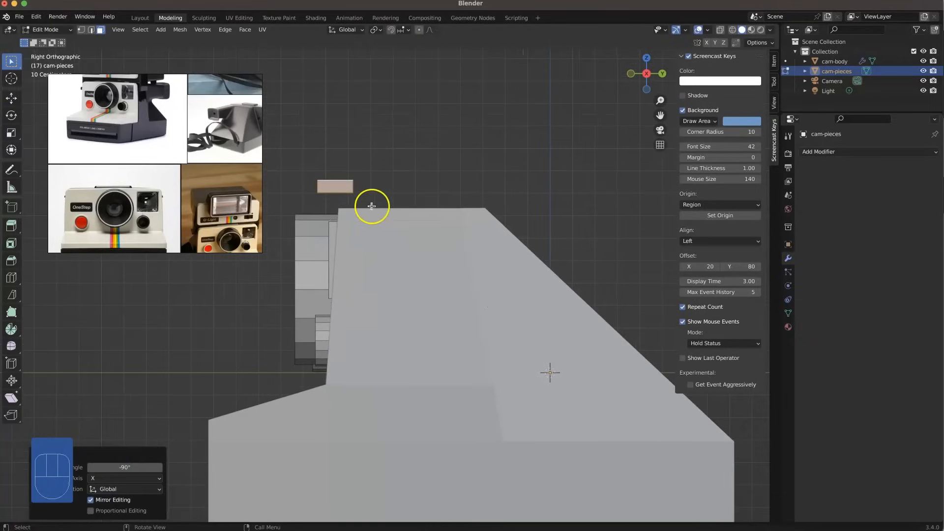
{"action": "key", "text": "g"}
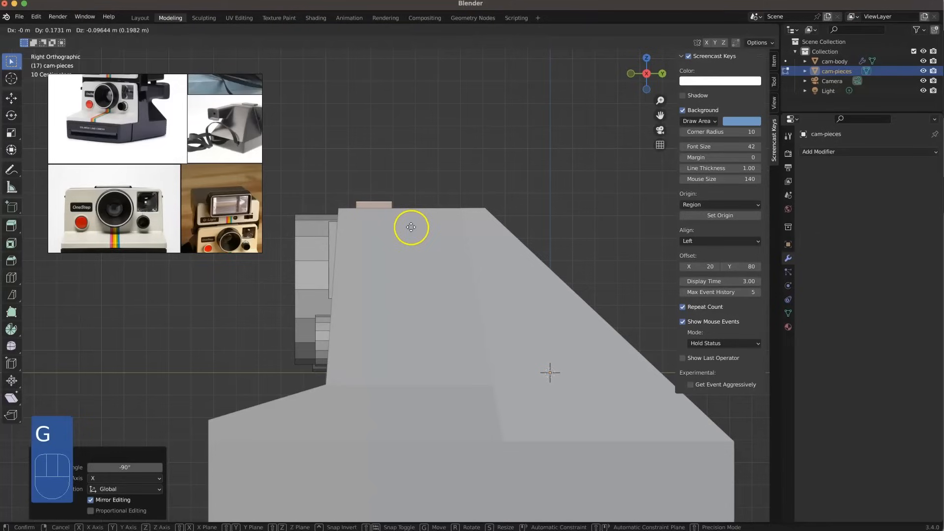
{"action": "left_click", "coordinate": [411, 227]}
Scale the block on the top face uniformly to about 1.5 times its size.
{"action": "middle_click_drag", "start_coordinate": [359, 219], "coordinate": [400, 229]}
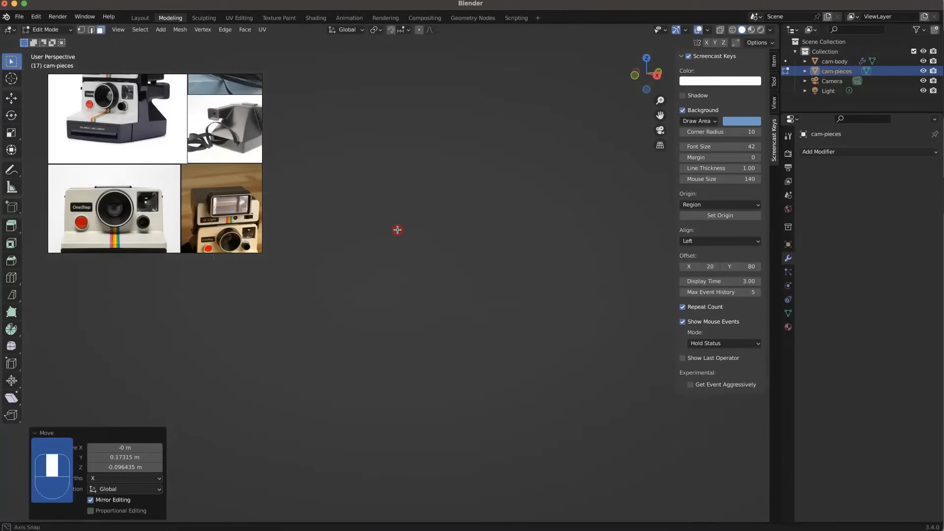
{"action": "key", "text": "KP_1"}
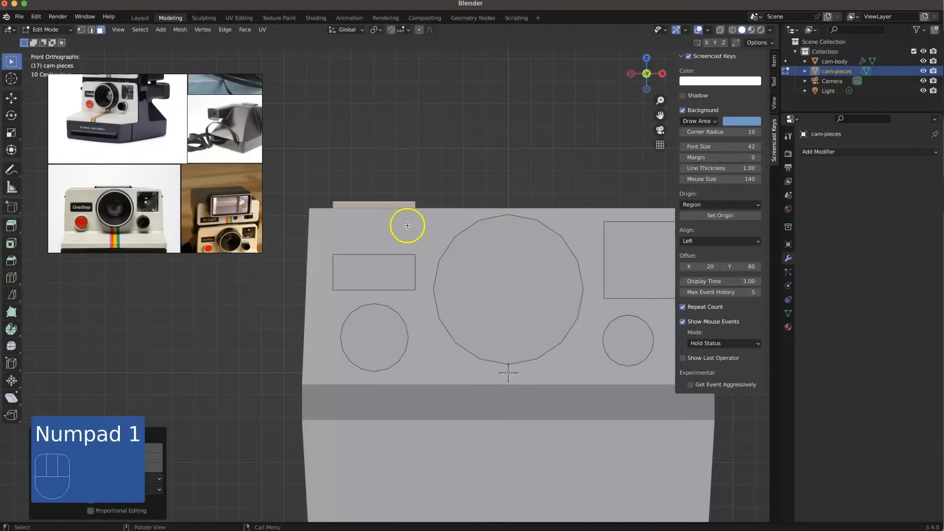
{"action": "scroll", "coordinate": [397, 225], "scroll_direction": "down", "scroll_amount": 2}
{"action": "middle_click_drag", "start_coordinate": [439, 232], "coordinate": [386, 221], "text": "shift"}
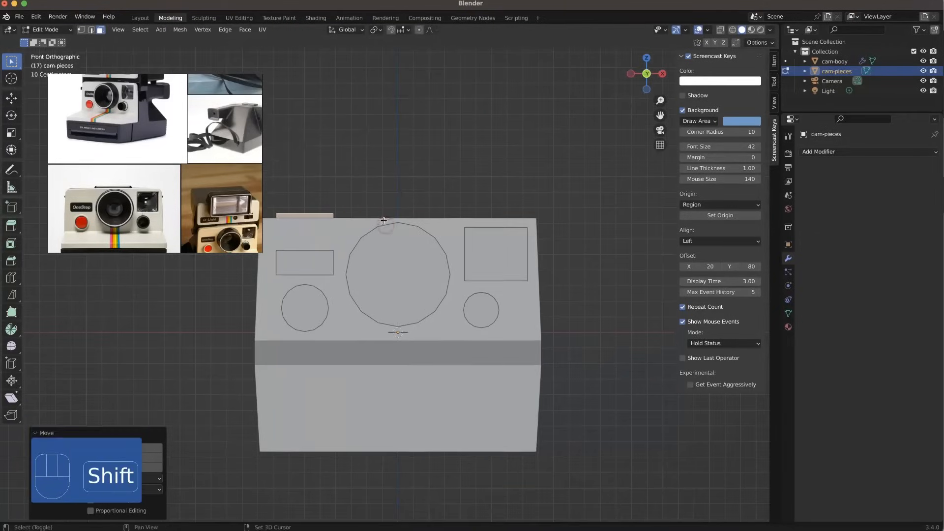
{"action": "key", "text": "s"}
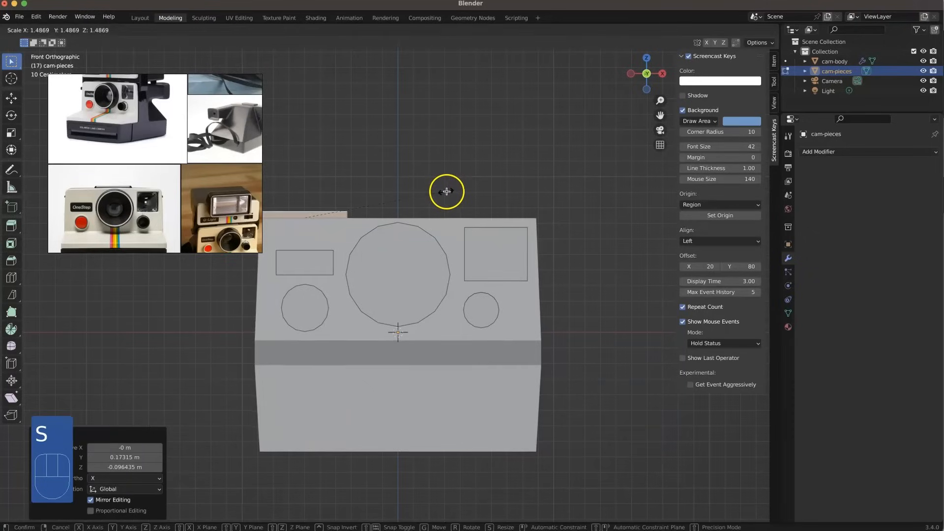
{"action": "left_click", "coordinate": [447, 191]}
Centre the top block above the lens by moving it about 0.593 m along X, and scale it by 1.1.
{"action": "key", "text": "g"}
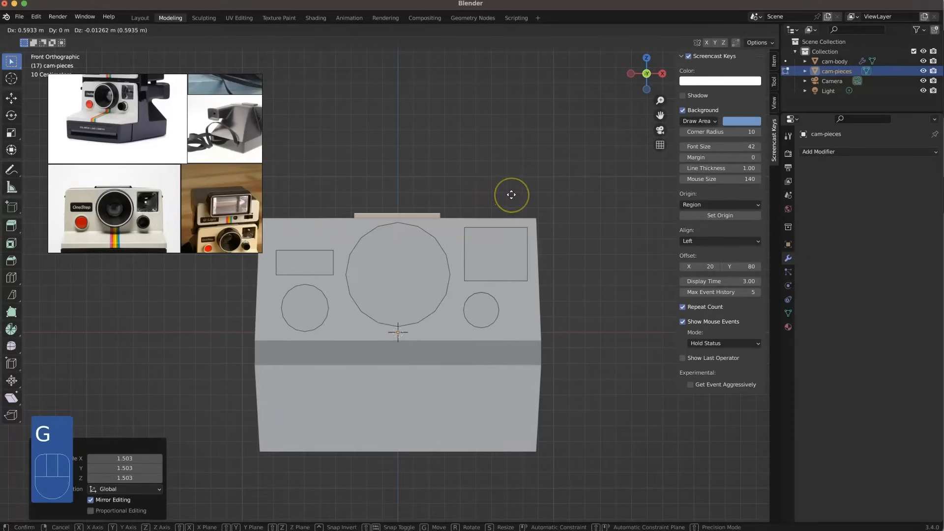
{"action": "left_click", "coordinate": [511, 195]}
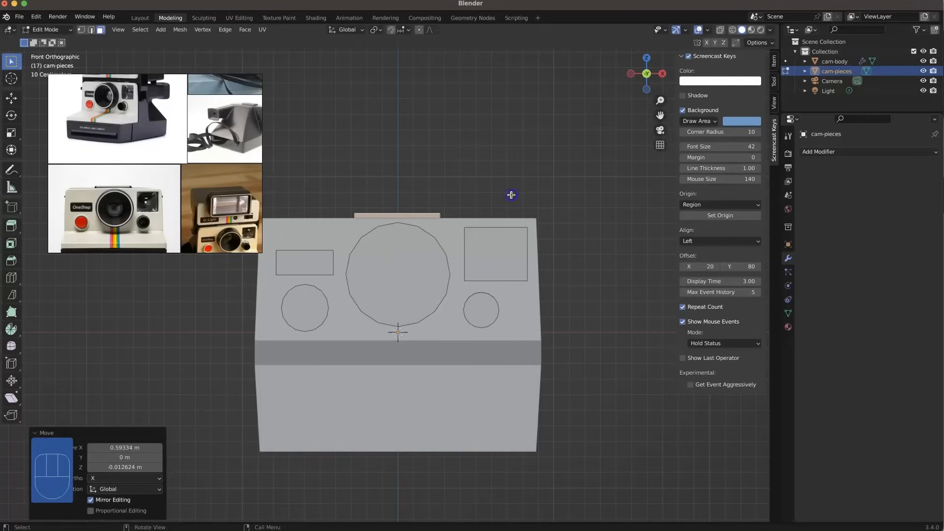
{"action": "key", "text": "s"}
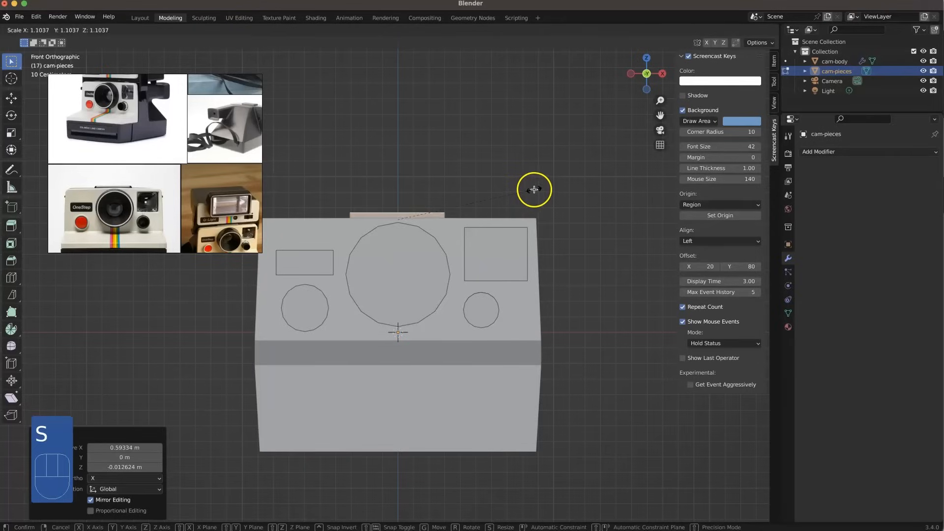
{"action": "left_click", "coordinate": [526, 194]}
Taper the top block by scaling its upper face to about 0.928, using the reference photos as a guide.
{"action": "middle_click_drag", "start_coordinate": [526, 194], "coordinate": [453, 272]}
{"action": "scroll", "coordinate": [463, 248], "scroll_direction": "down", "scroll_amount": 9}
{"action": "scroll", "coordinate": [194, 194], "scroll_direction": "up", "scroll_amount": 3}
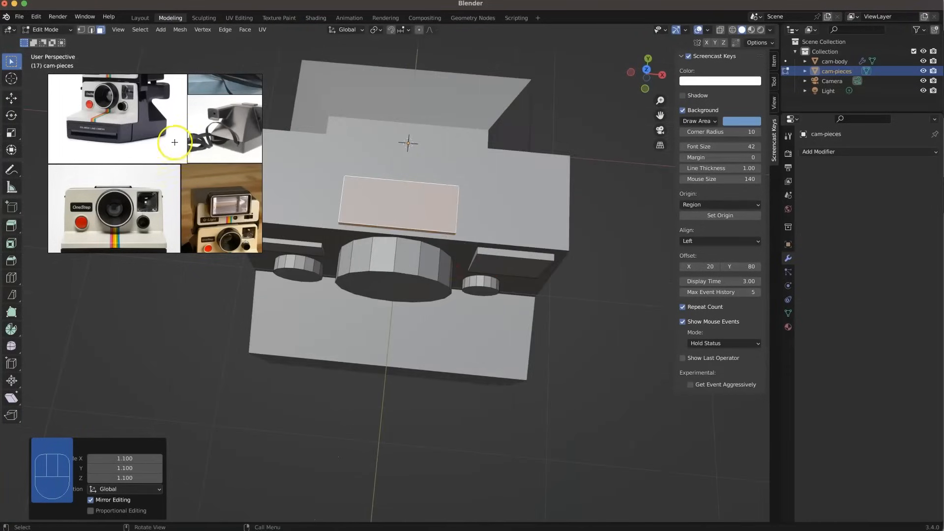
{"action": "scroll", "coordinate": [181, 130], "scroll_direction": "up", "scroll_amount": 6}
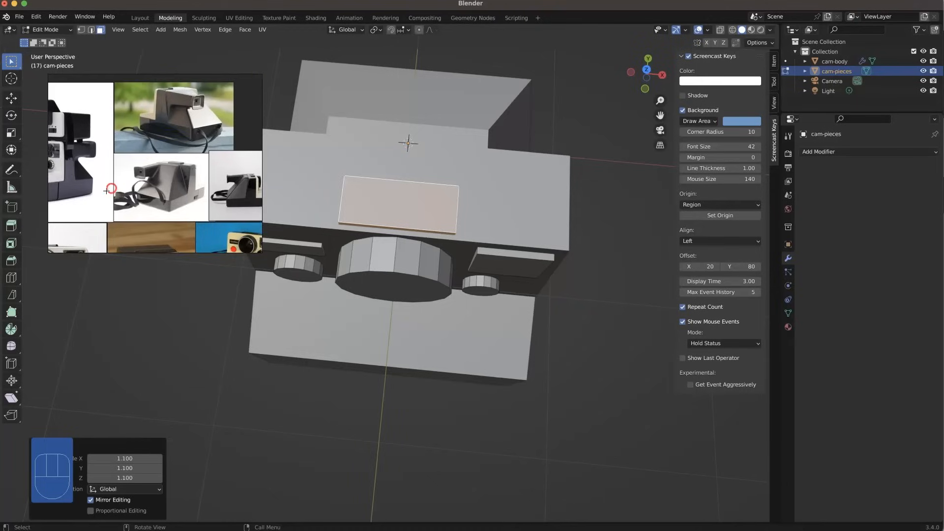
{"action": "middle_click_drag", "start_coordinate": [352, 208], "coordinate": [420, 252]}
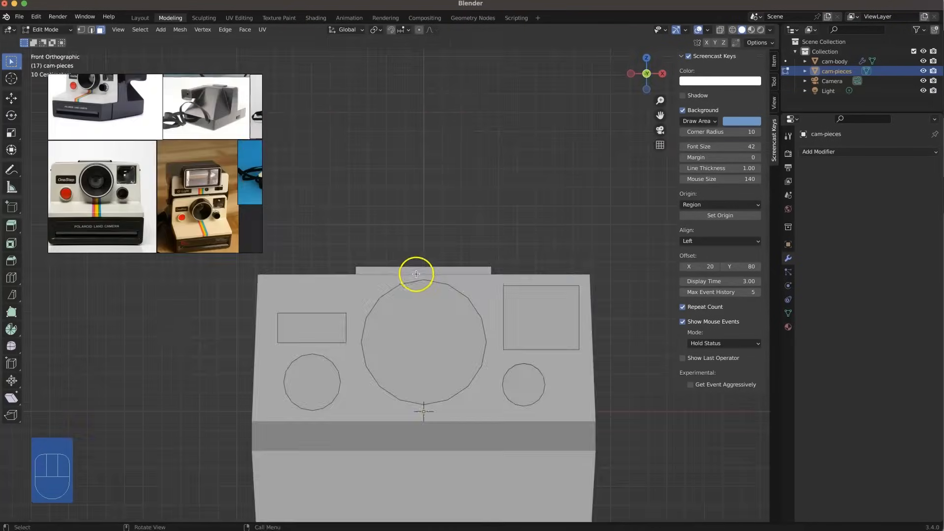
{"action": "scroll", "coordinate": [411, 280], "scroll_direction": "up", "scroll_amount": 5}
{"action": "scroll", "coordinate": [412, 293], "scroll_direction": "down", "scroll_amount": 2}
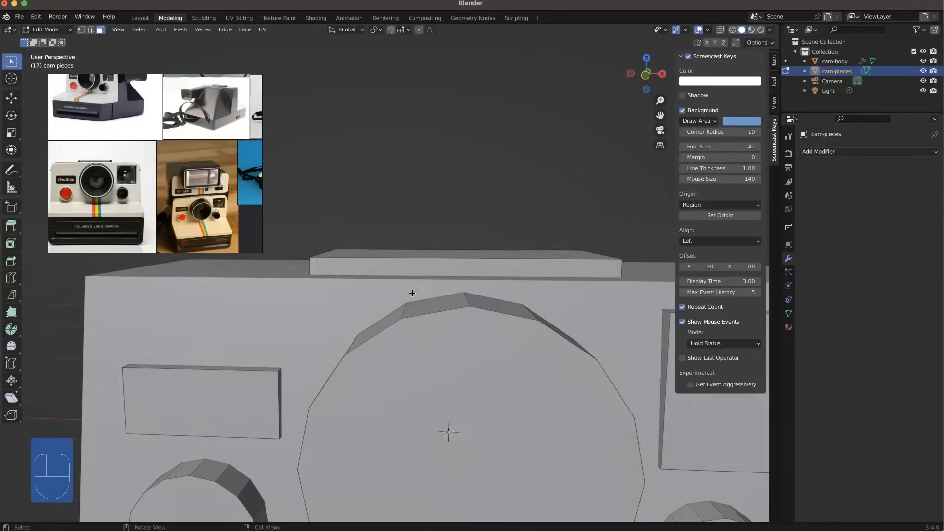
{"action": "scroll", "coordinate": [413, 275], "scroll_direction": "down", "scroll_amount": 4}
{"action": "scroll", "coordinate": [415, 271], "scroll_direction": "up", "scroll_amount": 3}
{"action": "mouse_move", "coordinate": [415, 272]}
{"action": "middle_mouse_down"}
{"action": "mouse_move", "coordinate": [409, 291]}
{"action": "mouse_move", "coordinate": [407, 274]}
{"action": "middle_mouse_up"}
{"action": "left_click", "coordinate": [407, 274]}
{"action": "key", "text": "s"}
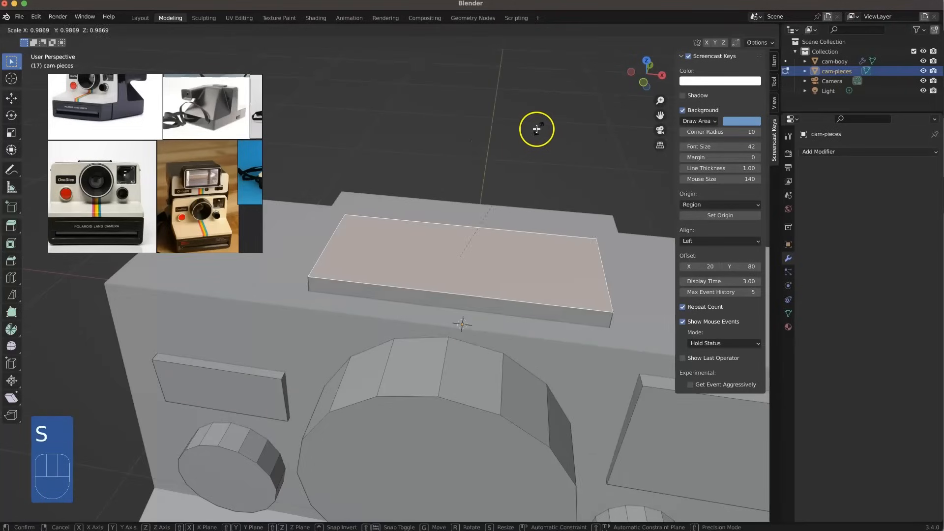
{"action": "left_click", "coordinate": [531, 133]}
{"action": "mouse_move", "coordinate": [516, 231]}
{"action": "middle_mouse_down"}
{"action": "mouse_move", "coordinate": [527, 263]}
{"action": "mouse_move", "coordinate": [533, 232]}
{"action": "mouse_move", "coordinate": [516, 241]}
{"action": "middle_mouse_up"}
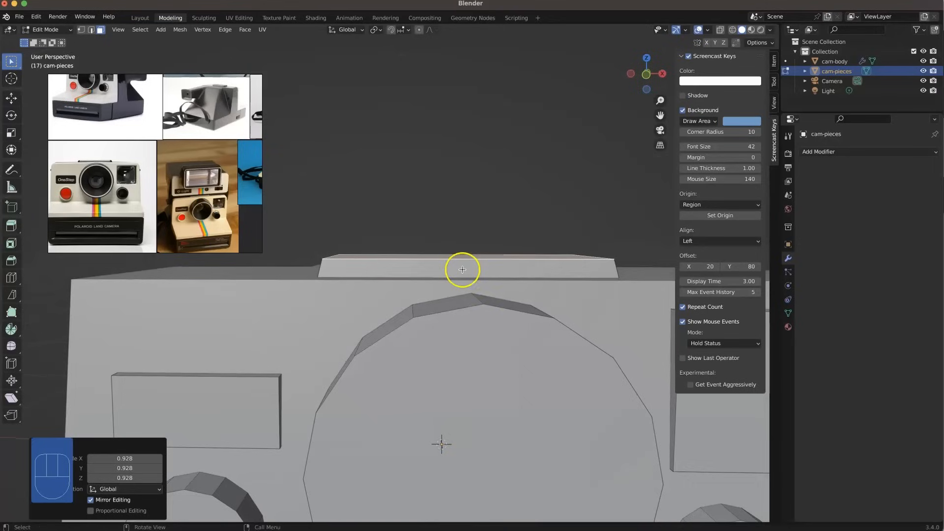
Isolate the cam-pieces object to examine its parts from the side, and return to the full camera view.
{"action": "left_click", "coordinate": [324, 267], "text": "shift"}
{"action": "middle_click_drag", "start_coordinate": [321, 268], "coordinate": [367, 274]}
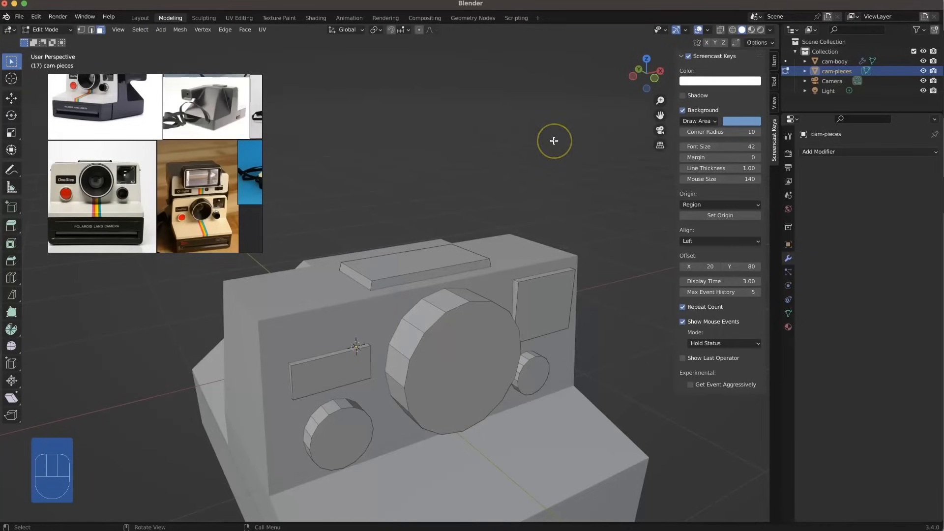
{"action": "key", "text": "KP_Divide"}
{"action": "middle_click_drag", "start_coordinate": [349, 200], "coordinate": [348, 204]}
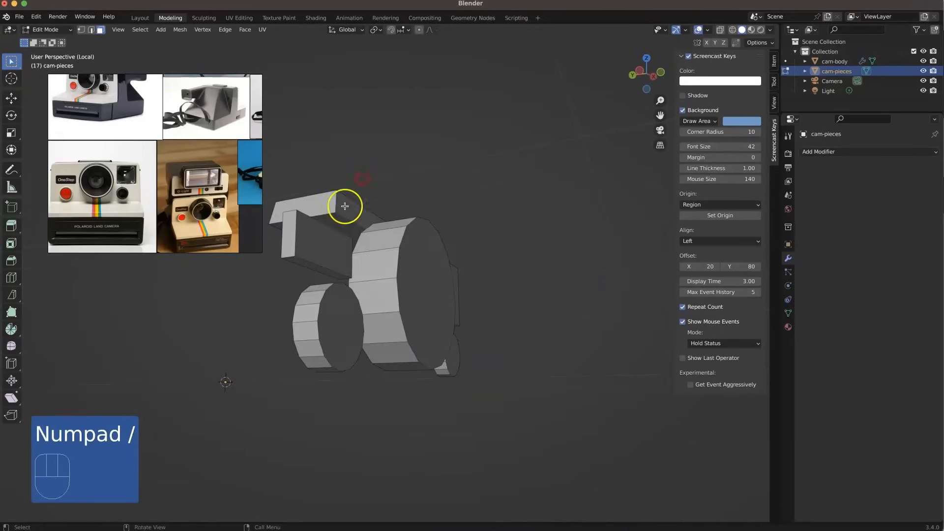
{"action": "key", "text": "KP_Divide"}
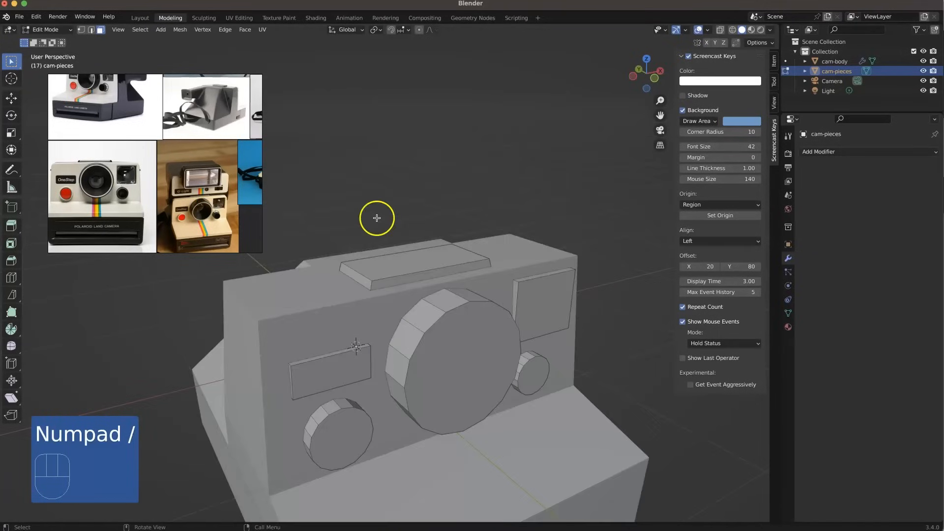
{"action": "middle_click_drag", "start_coordinate": [377, 302], "coordinate": [341, 289]}
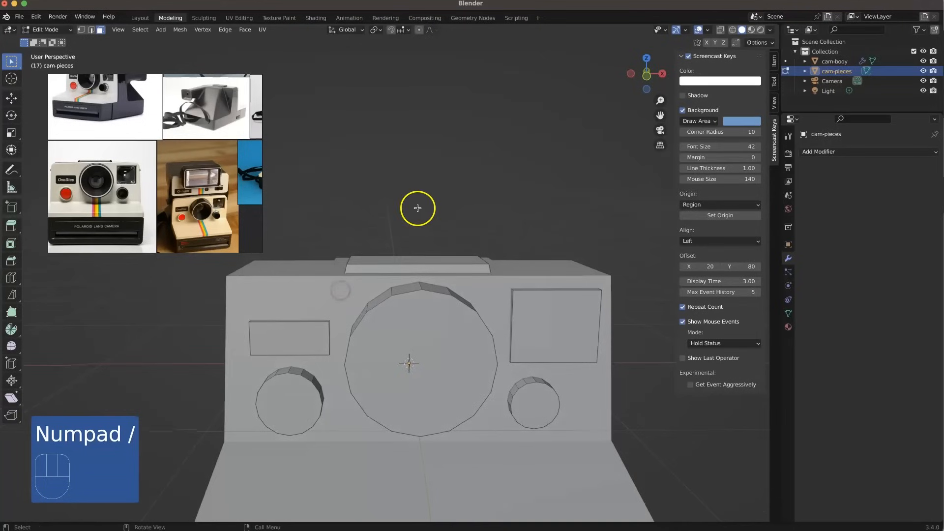
Raise the top block's upper face about 0.06 m along Z, and adjust its uniform scale, finishing with a factor of about 1.017.
{"action": "key", "text": "g"}
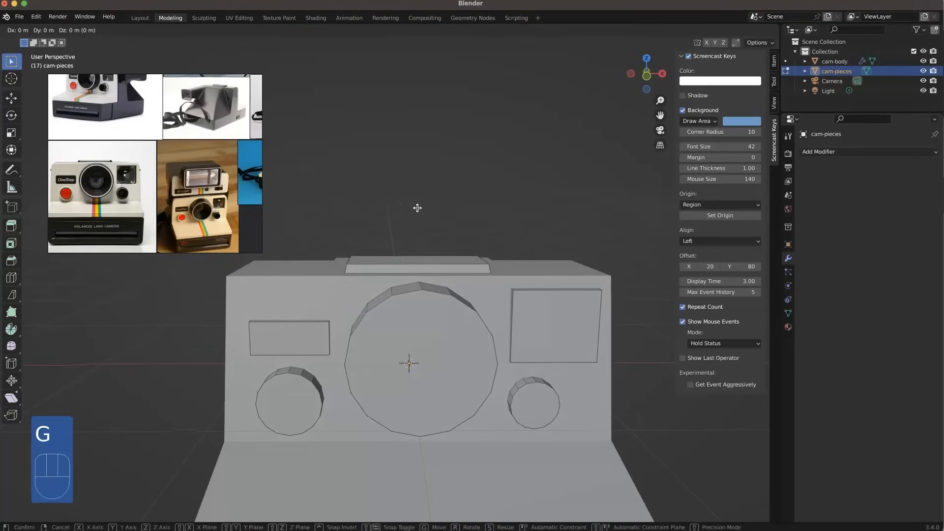
{"action": "key", "text": "z"}
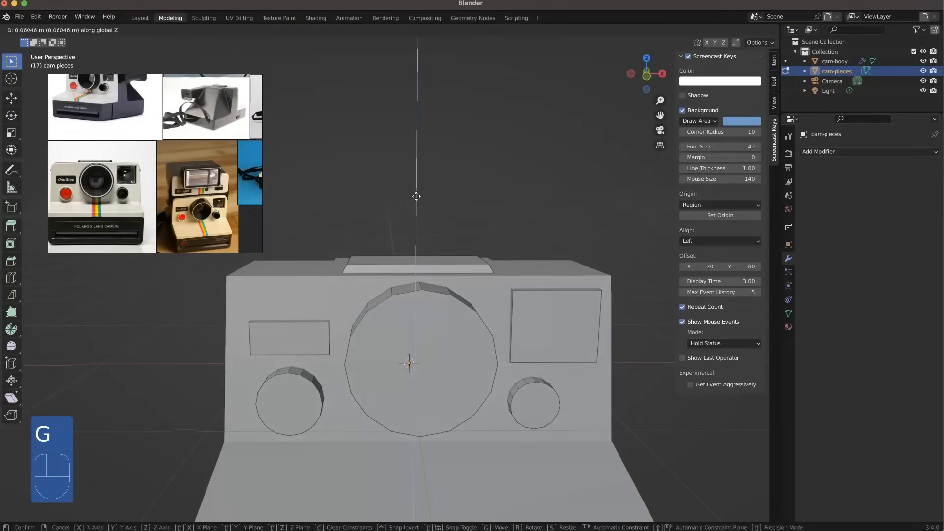
{"action": "left_click", "coordinate": [416, 195]}
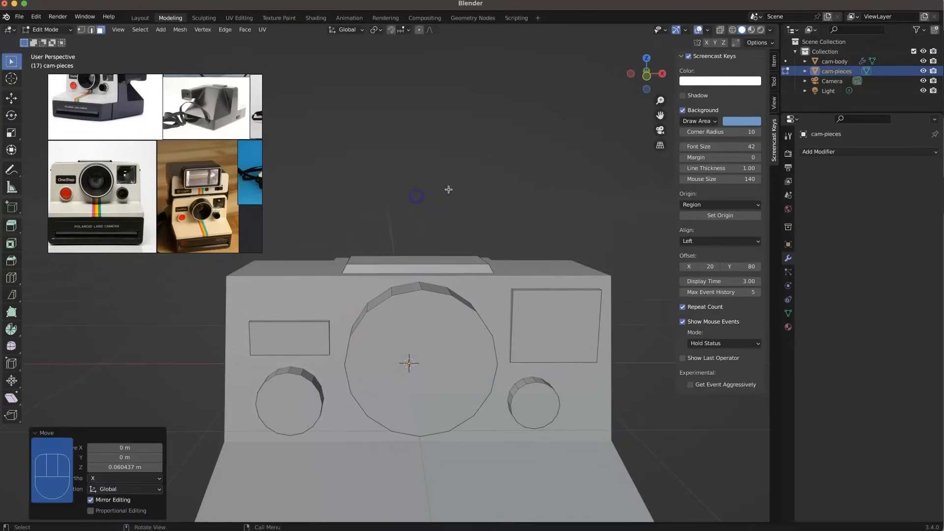
{"action": "key", "text": "s"}
{"action": "left_click", "coordinate": [521, 167]}
{"action": "key", "text": "s"}
{"action": "left_click", "coordinate": [524, 165]}
{"action": "scroll", "coordinate": [498, 224], "scroll_direction": "down", "scroll_amount": 3}
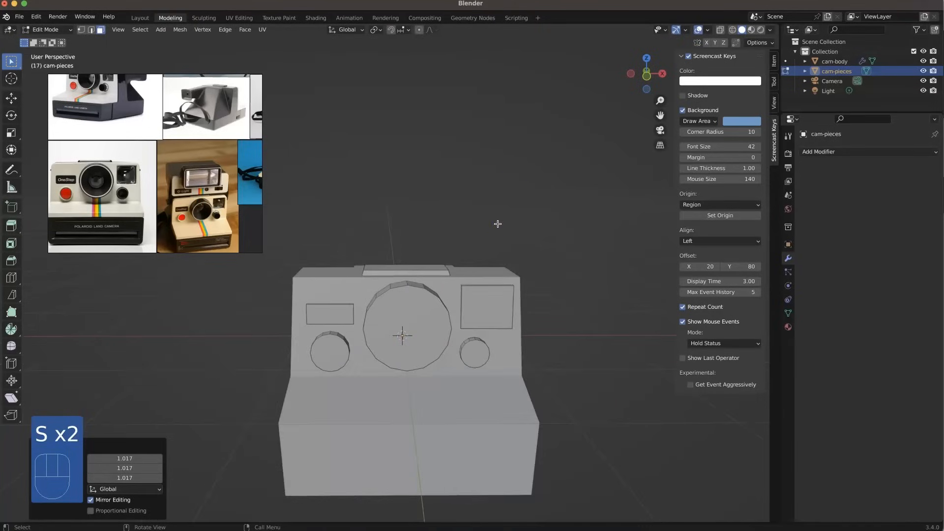
Add a cube to the cam-pieces mesh and scale it uniformly to about 0.248 for the viewfinder block.
{"action": "middle_click_drag", "start_coordinate": [400, 326], "coordinate": [337, 311]}
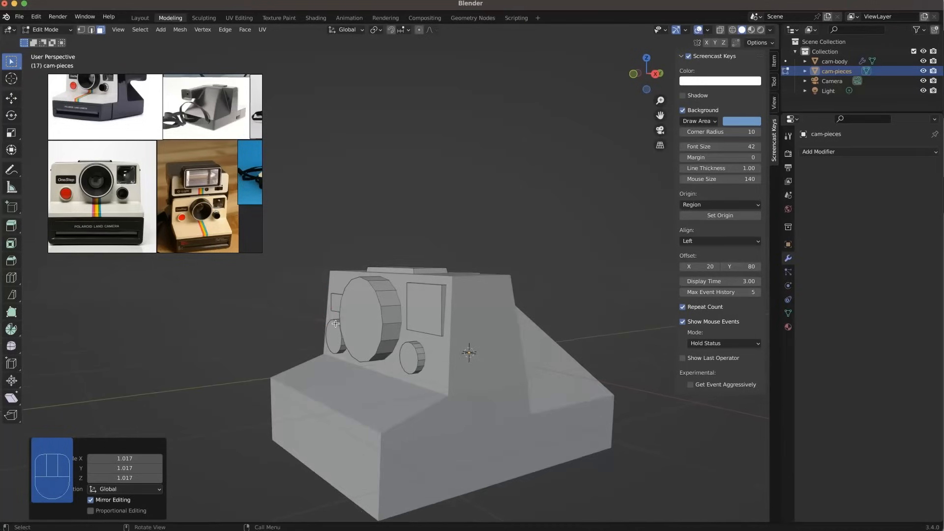
{"action": "mouse_move", "coordinate": [385, 384]}
{"action": "middle_mouse_down"}
{"action": "mouse_move", "coordinate": [361, 368]}
{"action": "mouse_move", "coordinate": [379, 397]}
{"action": "middle_mouse_up"}
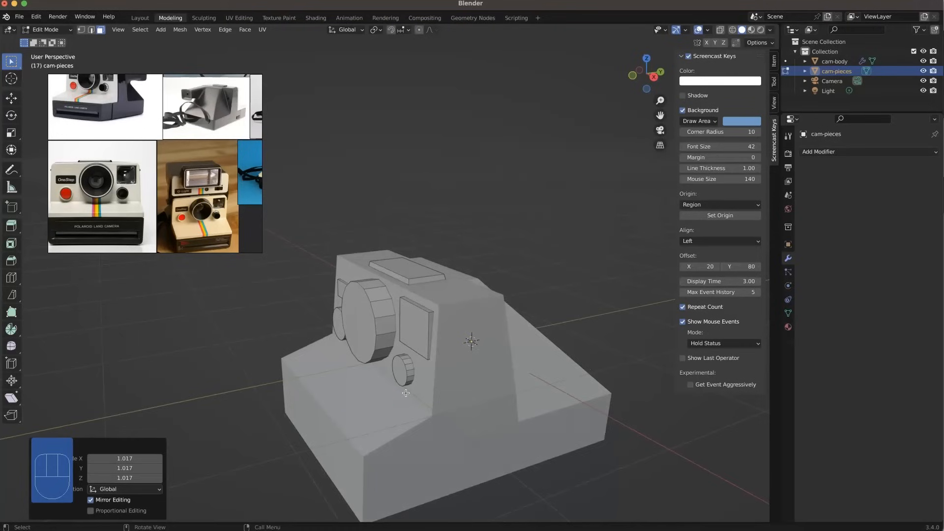
{"action": "key", "text": "Tab"}
{"action": "left_click", "coordinate": [439, 416]}
{"action": "key", "text": "Tab"}
{"action": "middle_click_drag", "start_coordinate": [440, 417], "coordinate": [453, 393]}
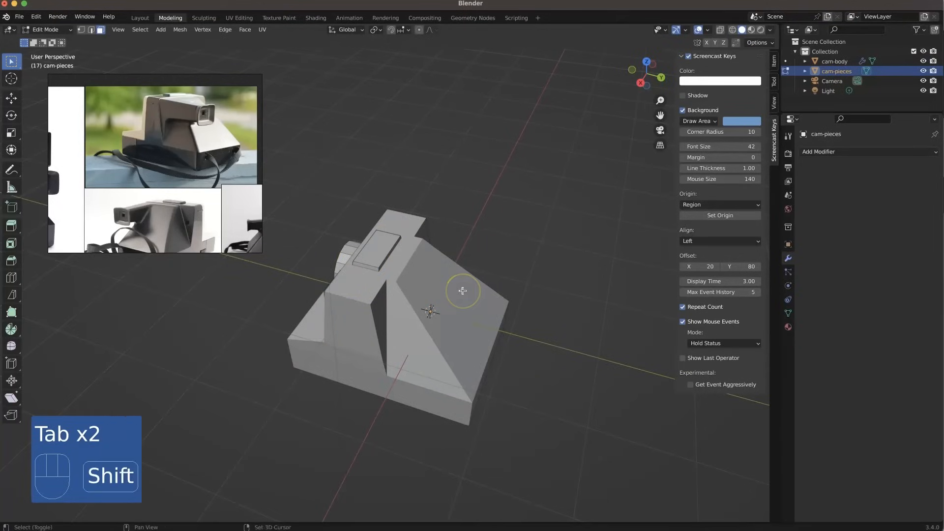
{"action": "key", "text": "shift+a"}
{"action": "left_click", "coordinate": [463, 290]}
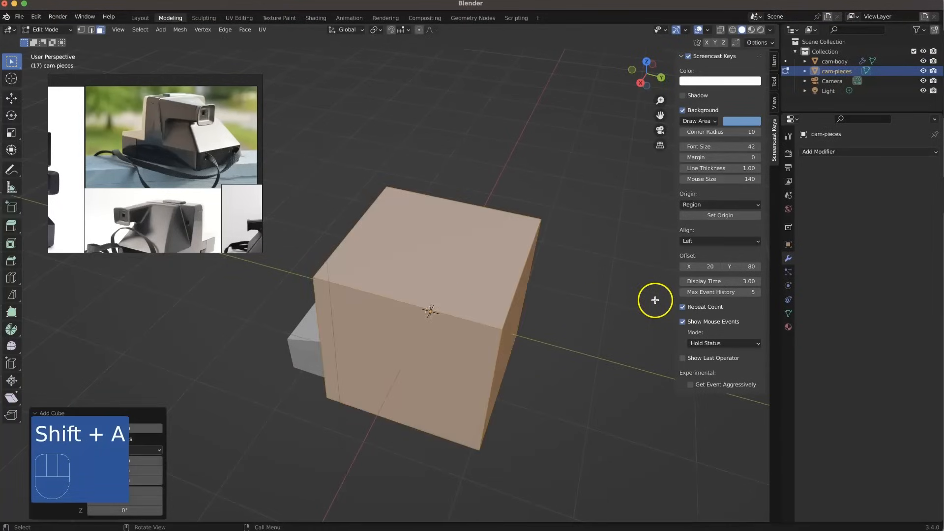
{"action": "key", "text": "s"}
{"action": "left_click", "coordinate": [486, 306]}
Move the cube to the upper side of the body beside the rear slope, shifting it about -0.355 m along Y.
{"action": "middle_click_drag", "start_coordinate": [482, 308], "coordinate": [394, 341]}
{"action": "key", "text": "g"}
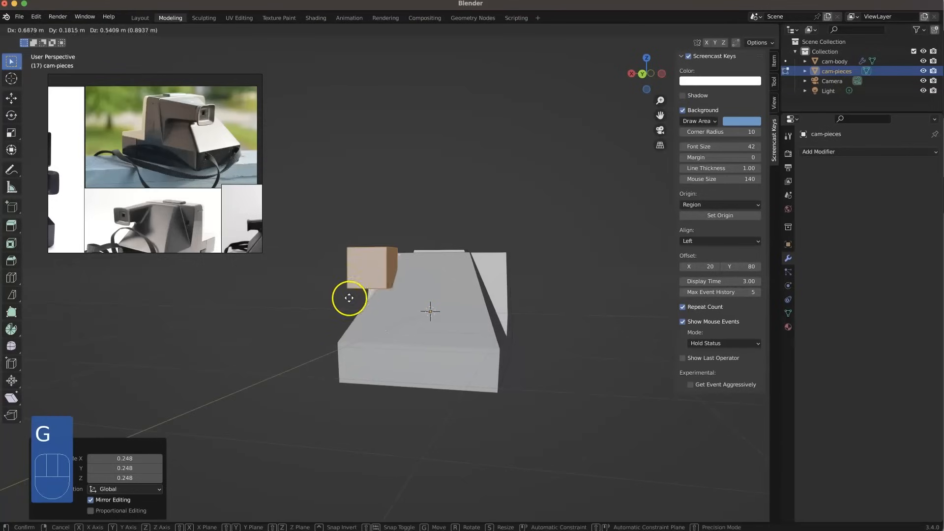
{"action": "left_click", "coordinate": [347, 296]}
{"action": "middle_click_drag", "start_coordinate": [410, 381], "coordinate": [459, 394]}
{"action": "key", "text": "g"}
{"action": "key", "text": "y"}
{"action": "left_click", "coordinate": [441, 369]}
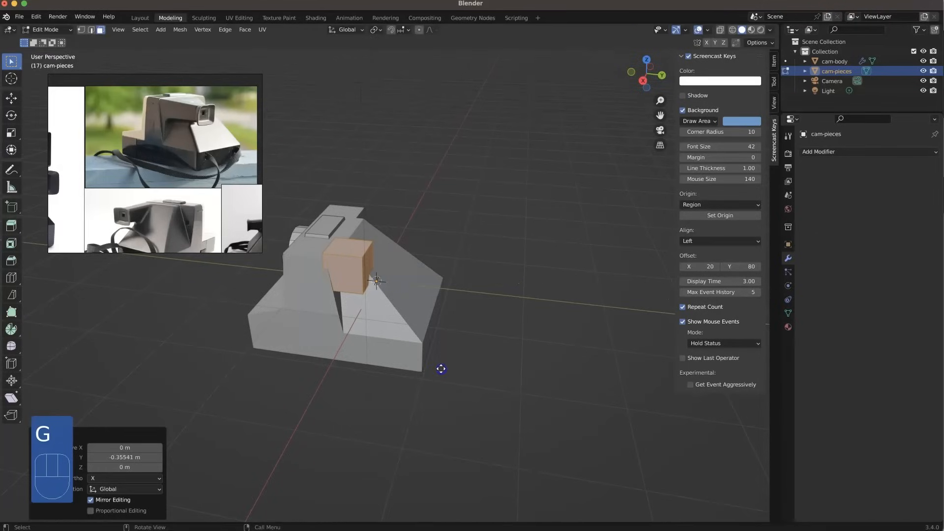
Scale the viewfinder cube by about 0.888 and nudge it about 0.035 m along X and -0.025 m along Z.
{"action": "key", "text": "s"}
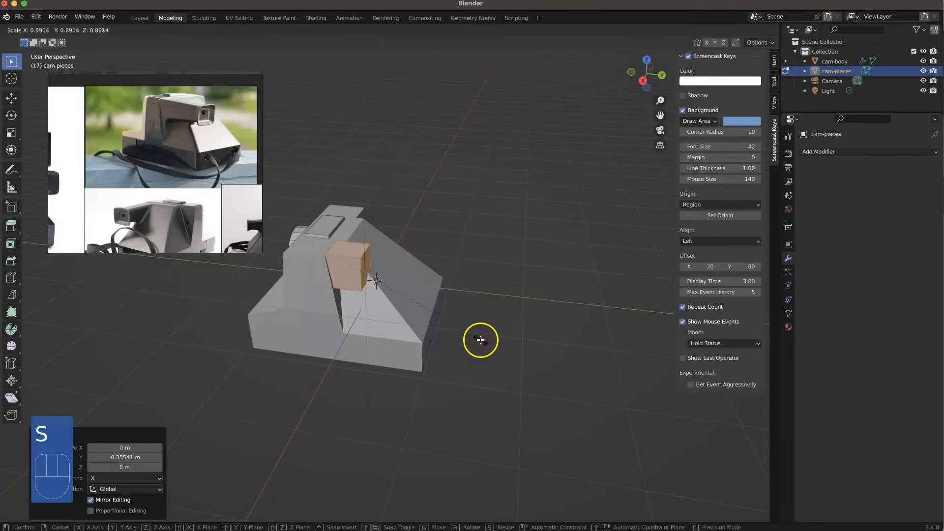
{"action": "left_click", "coordinate": [480, 340]}
{"action": "scroll", "coordinate": [407, 282], "scroll_direction": "up", "scroll_amount": 10}
{"action": "scroll", "coordinate": [393, 278], "scroll_direction": "down", "scroll_amount": 6}
{"action": "middle_click_drag", "start_coordinate": [341, 268], "coordinate": [429, 299], "text": "shift"}
{"action": "scroll", "coordinate": [514, 335], "scroll_direction": "down", "scroll_amount": 2}
{"action": "middle_click_drag", "start_coordinate": [524, 334], "coordinate": [436, 322]}
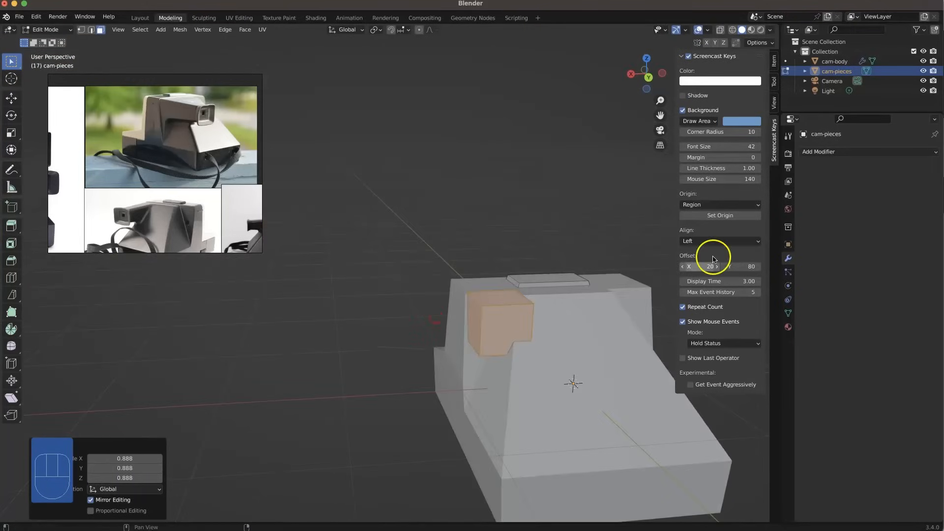
{"action": "key", "text": "g"}
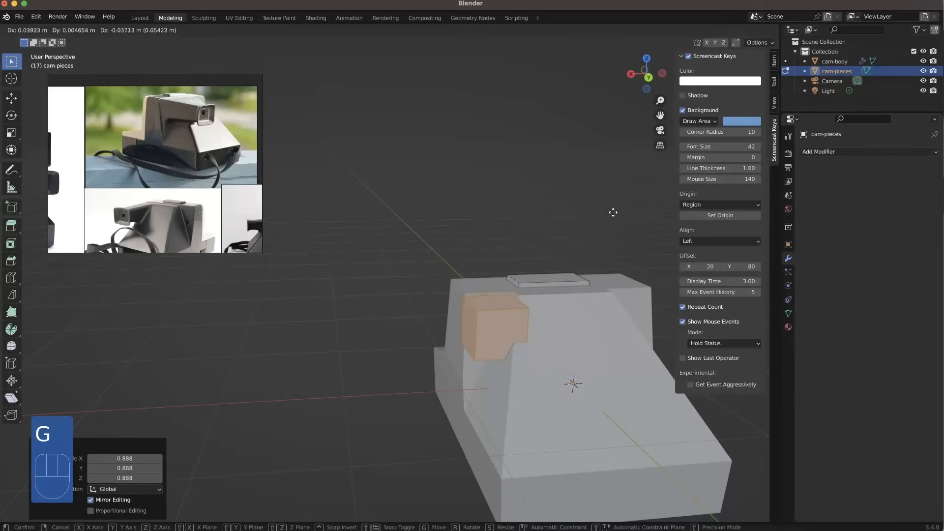
{"action": "left_click", "coordinate": [615, 210]}
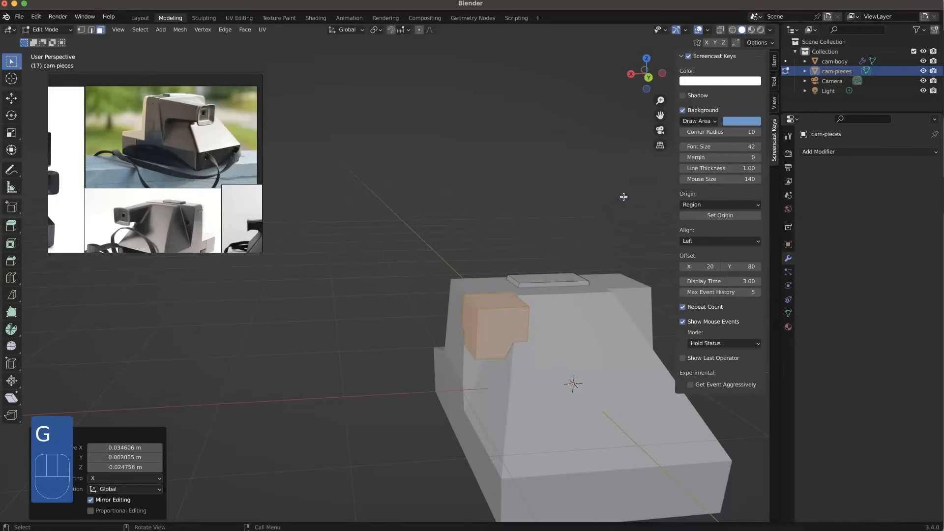
Scale the viewfinder cube by about 0.927 and raise it about 0.013 m along Z.
{"action": "key", "text": "s"}
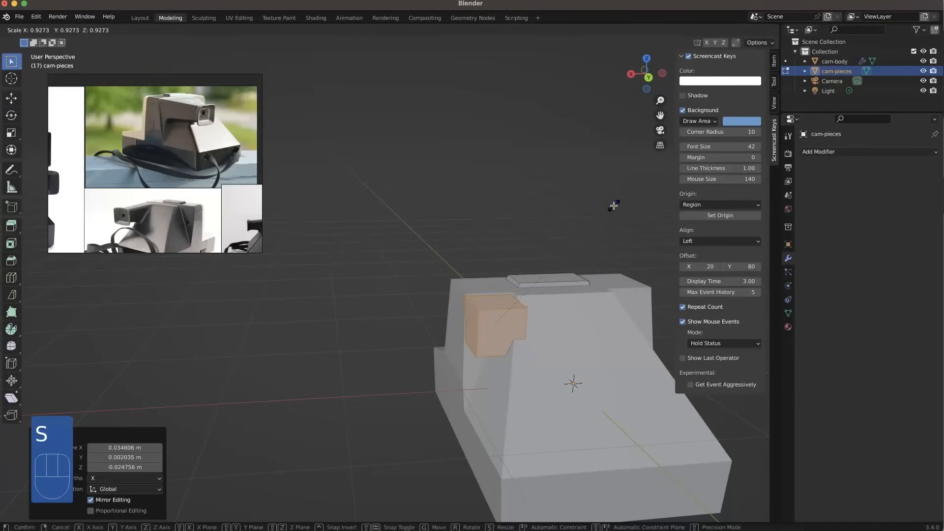
{"action": "left_click", "coordinate": [614, 205]}
{"action": "middle_click_drag", "start_coordinate": [558, 302], "coordinate": [584, 302]}
{"action": "key", "text": "g"}
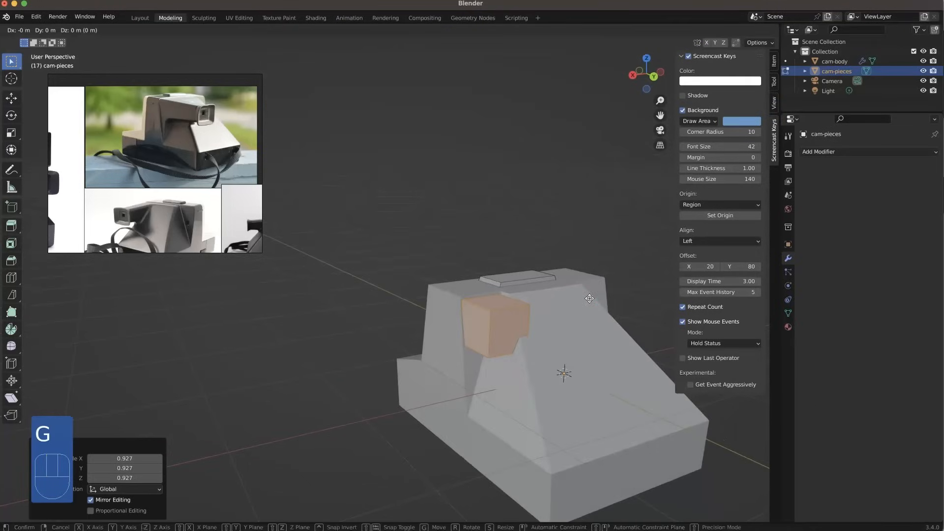
{"action": "key", "text": "z"}
{"action": "left_click", "coordinate": [590, 297]}
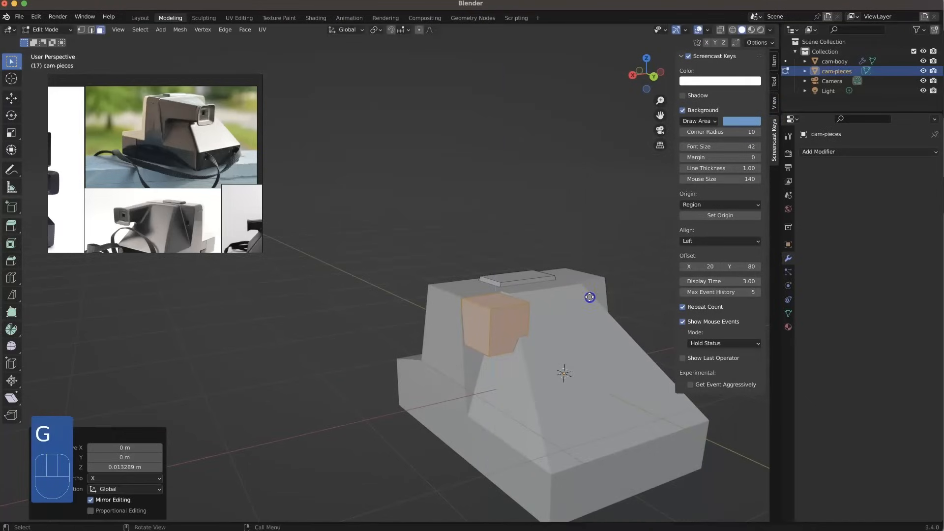
Select the whole viewfinder block and shift it about -0.020 m along Y into the body.
{"action": "middle_click_drag", "start_coordinate": [521, 351], "coordinate": [577, 290]}
{"action": "left_click", "coordinate": [577, 290]}
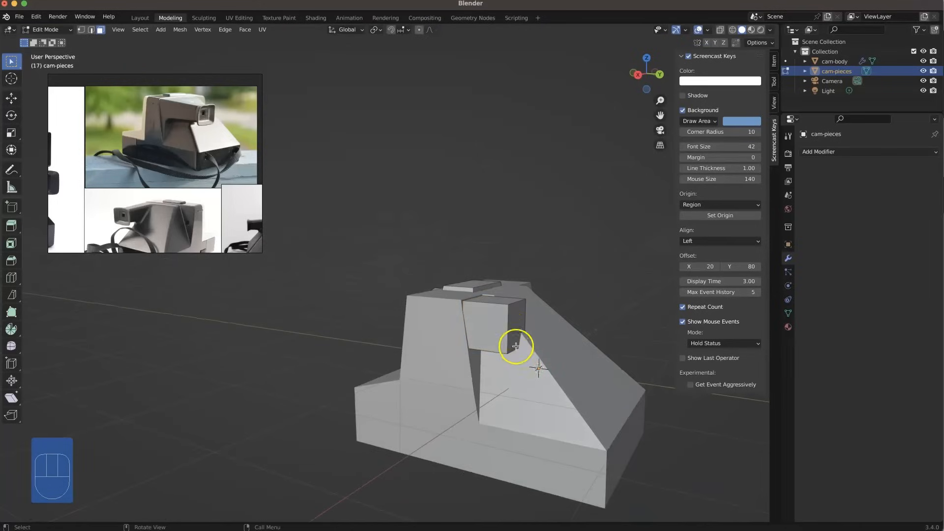
{"action": "left_click", "coordinate": [520, 324]}
{"action": "middle_click_drag", "start_coordinate": [452, 386], "coordinate": [552, 401]}
{"action": "scroll", "coordinate": [552, 402], "scroll_direction": "down", "scroll_amount": 2}
{"action": "scroll", "coordinate": [551, 401], "scroll_direction": "up", "scroll_amount": 4}
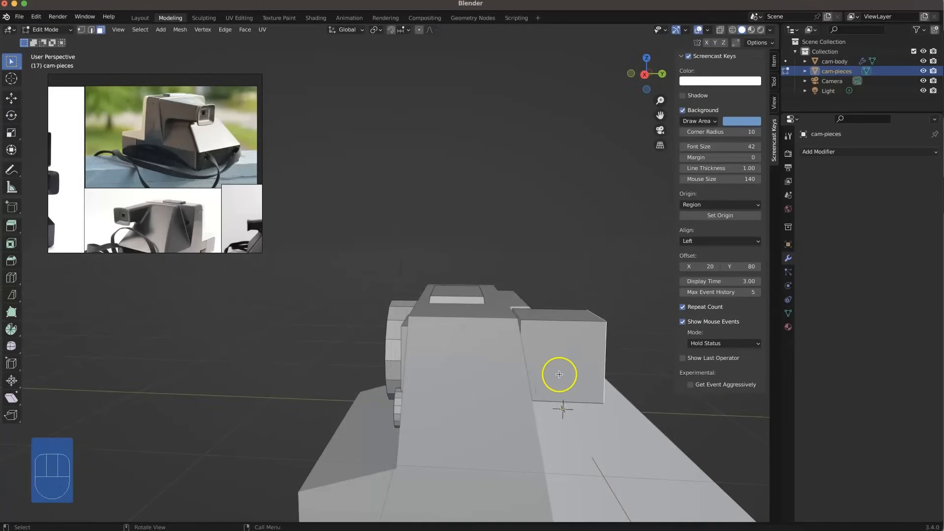
{"action": "key", "text": "l"}
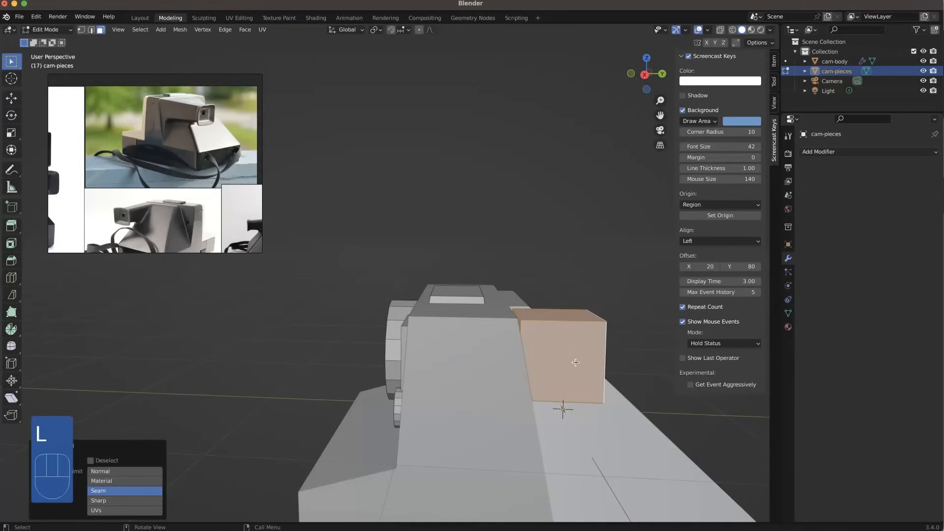
{"action": "key", "text": "g"}
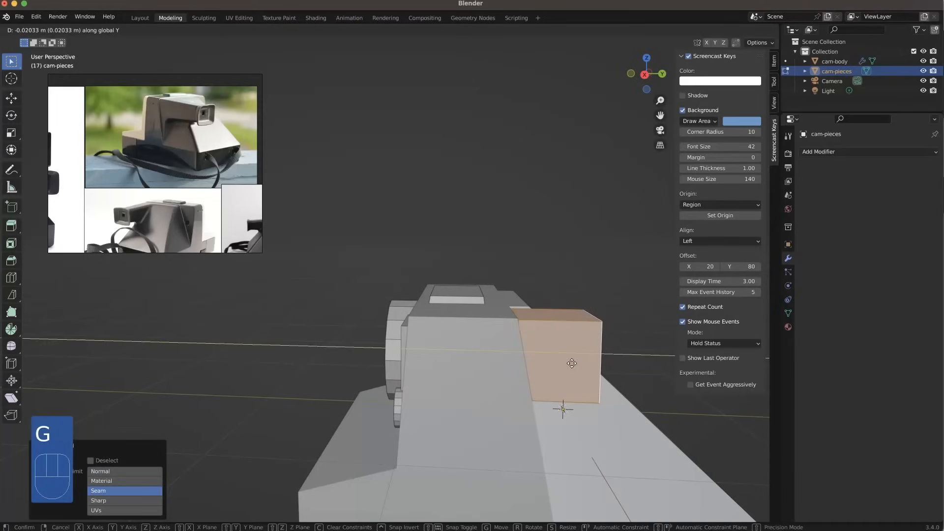
{"action": "left_click", "coordinate": [582, 356]}
Lengthen the viewfinder block by moving its rear face about 0.53 m along Y.
{"action": "middle_click_drag", "start_coordinate": [582, 357], "coordinate": [551, 353]}
{"action": "scroll", "coordinate": [596, 342], "scroll_direction": "down", "scroll_amount": 4}
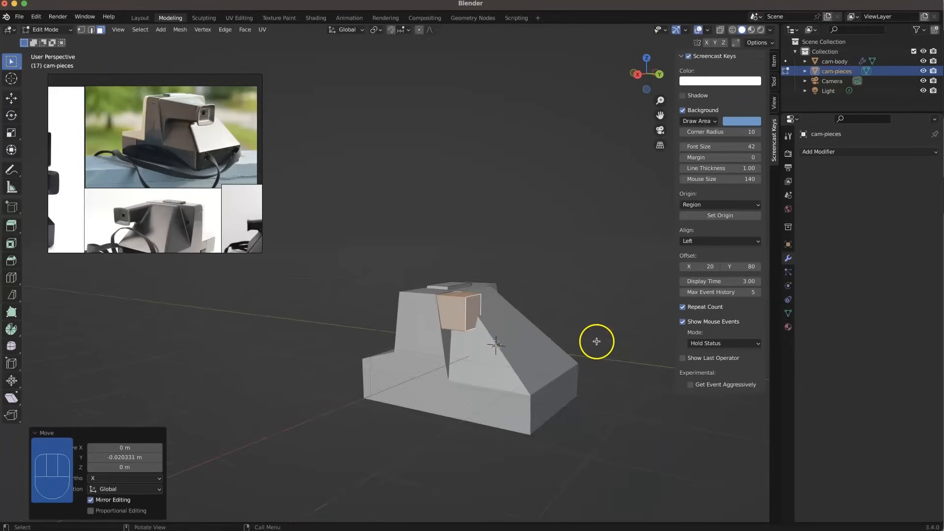
{"action": "scroll", "coordinate": [596, 342], "scroll_direction": "up", "scroll_amount": 2}
{"action": "left_click", "coordinate": [600, 311]}
{"action": "left_click", "coordinate": [522, 328]}
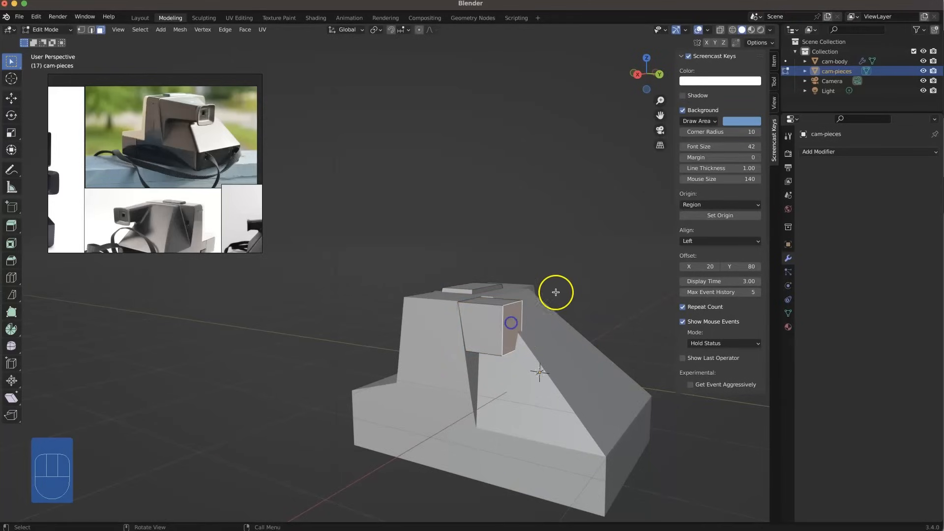
{"action": "key", "text": "g"}
{"action": "key", "text": "y"}
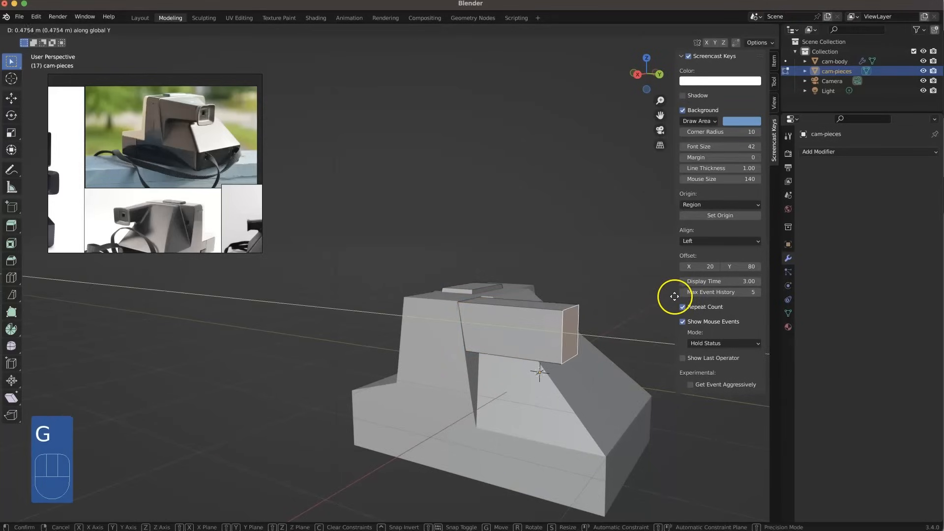
{"action": "left_click", "coordinate": [680, 298]}
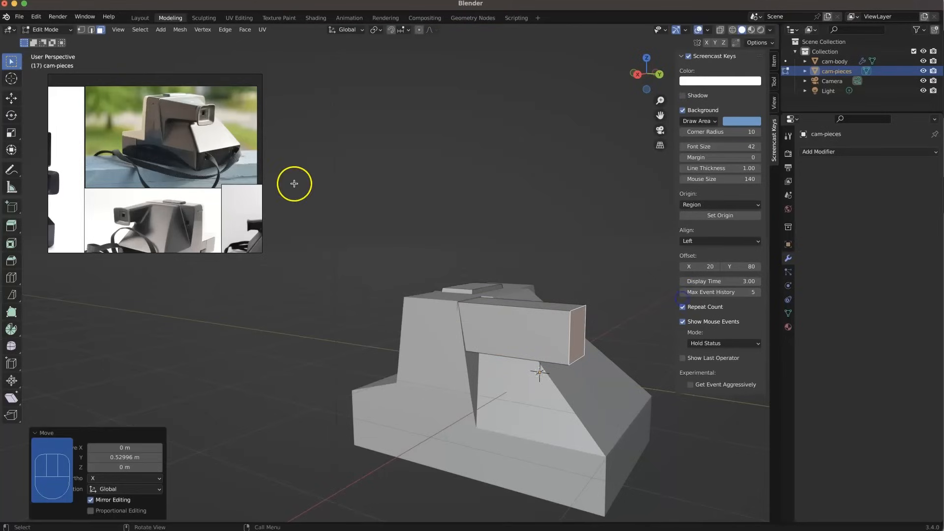
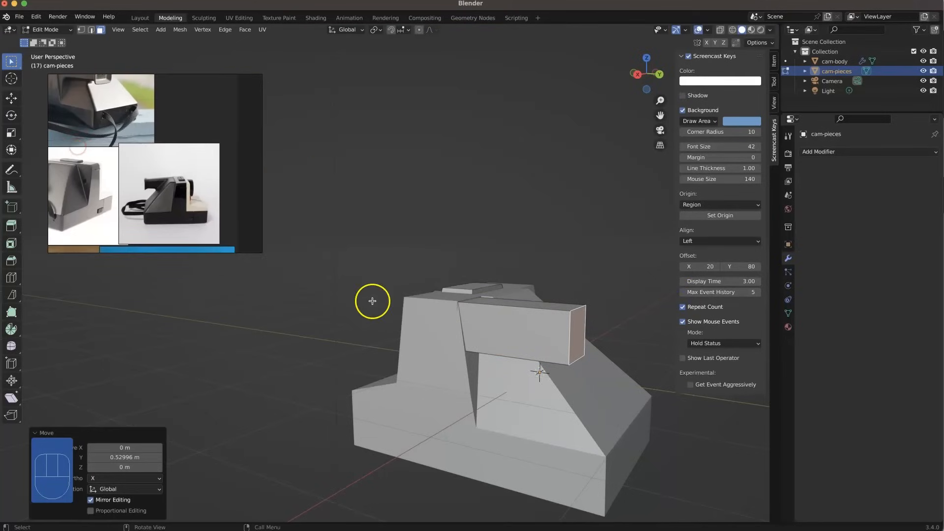
From the right orthographic view, extend the viewfinder's rear face about 0.198 m further along Y and scale it to about 0.811.
{"action": "middle_click_drag", "start_coordinate": [372, 299], "coordinate": [414, 304]}
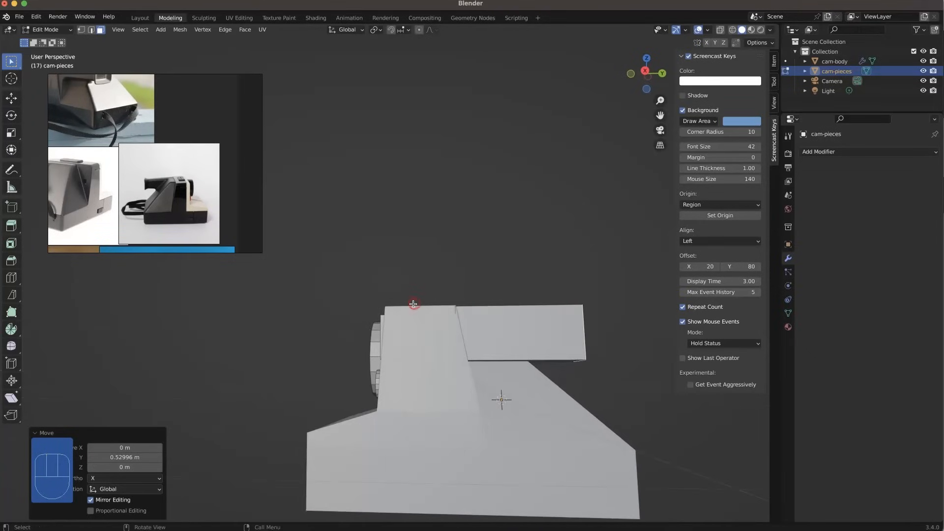
{"action": "key", "text": "KP_3"}
{"action": "key", "text": "g"}
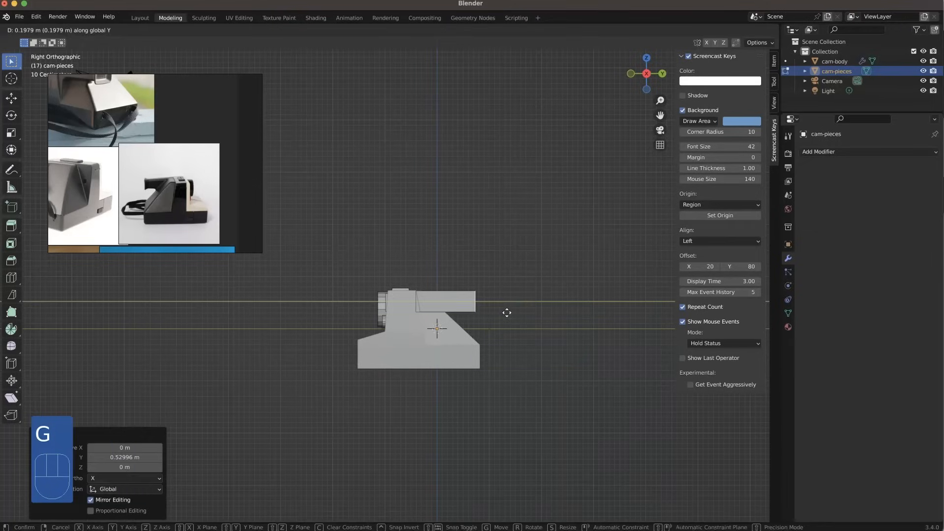
{"action": "left_click", "coordinate": [547, 270]}
{"action": "key", "text": "s"}
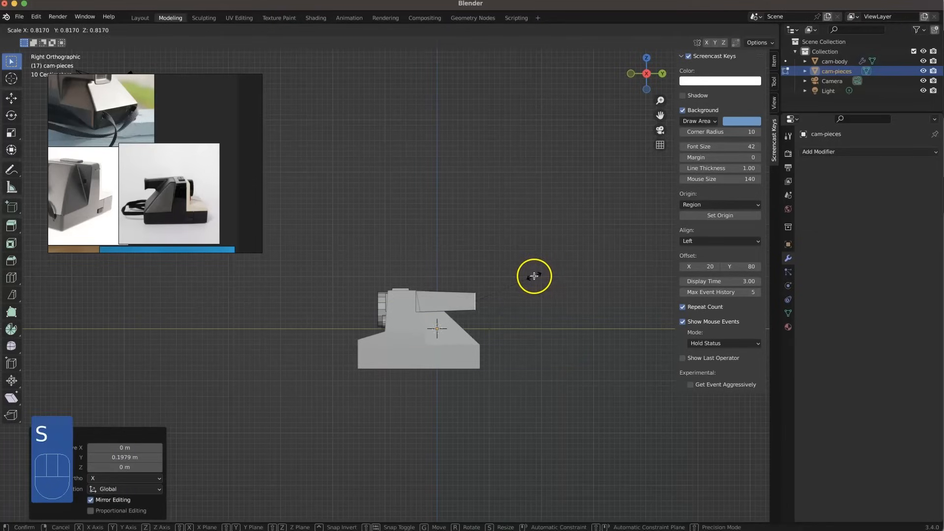
{"action": "left_click", "coordinate": [534, 276]}
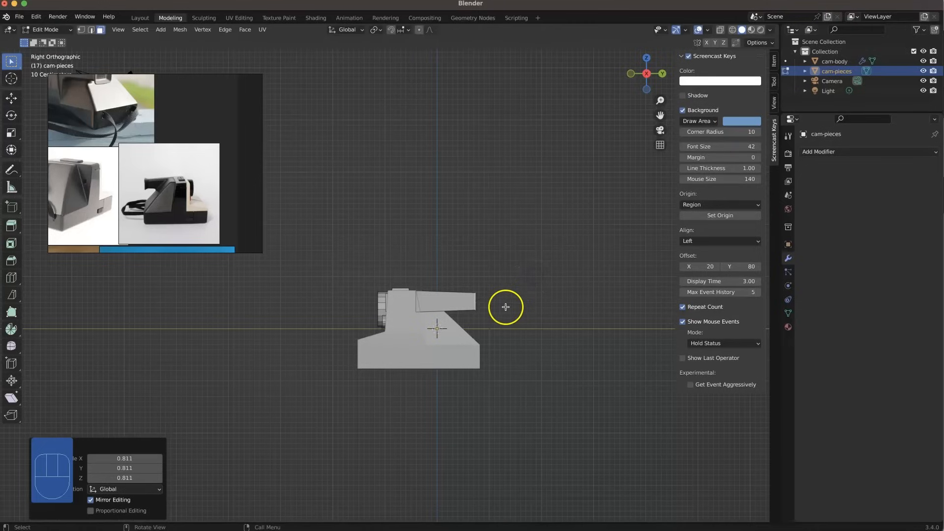
Extrude the viewfinder's rear face about 0.098 m along Y and scale the new end by about 1.287 to flare the eyepiece.
{"action": "scroll", "coordinate": [503, 306], "scroll_direction": "up", "scroll_amount": 3}
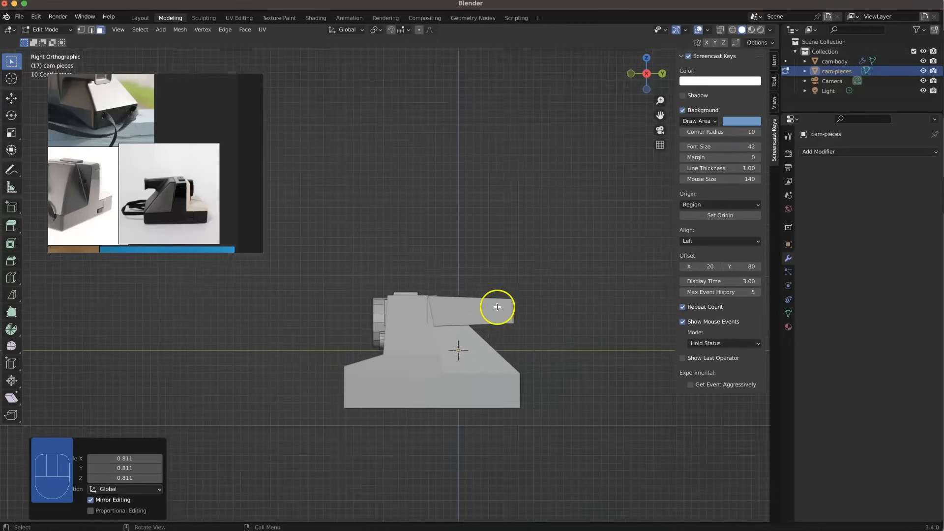
{"action": "key", "text": "e"}
{"action": "left_click", "coordinate": [513, 285]}
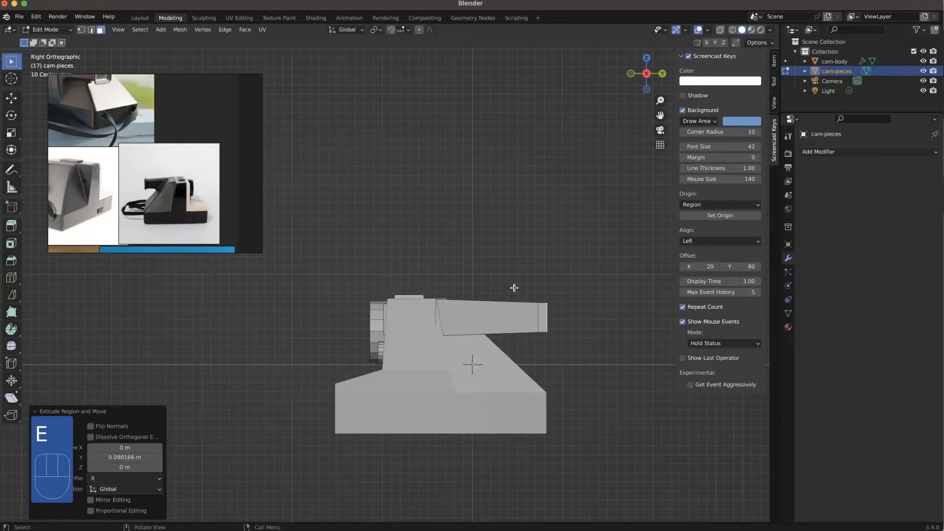
{"action": "key", "text": "s"}
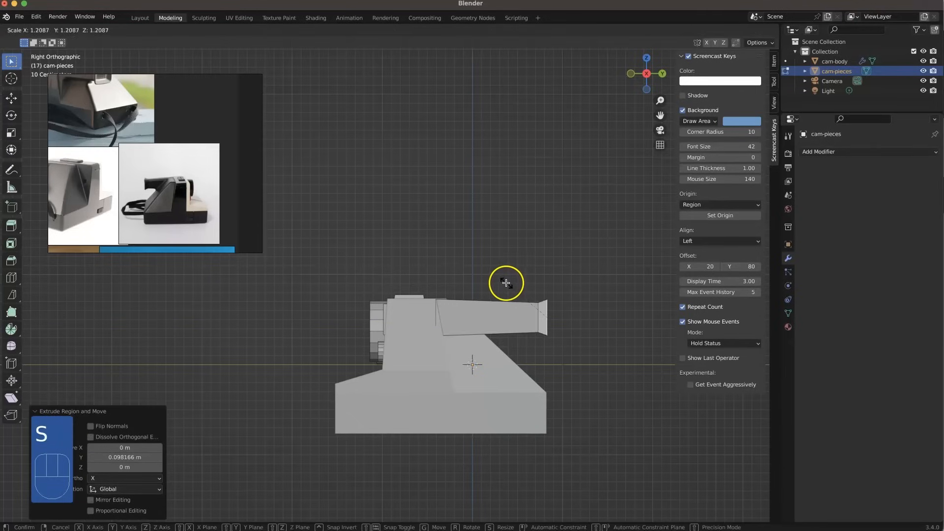
{"action": "left_click", "coordinate": [502, 283]}
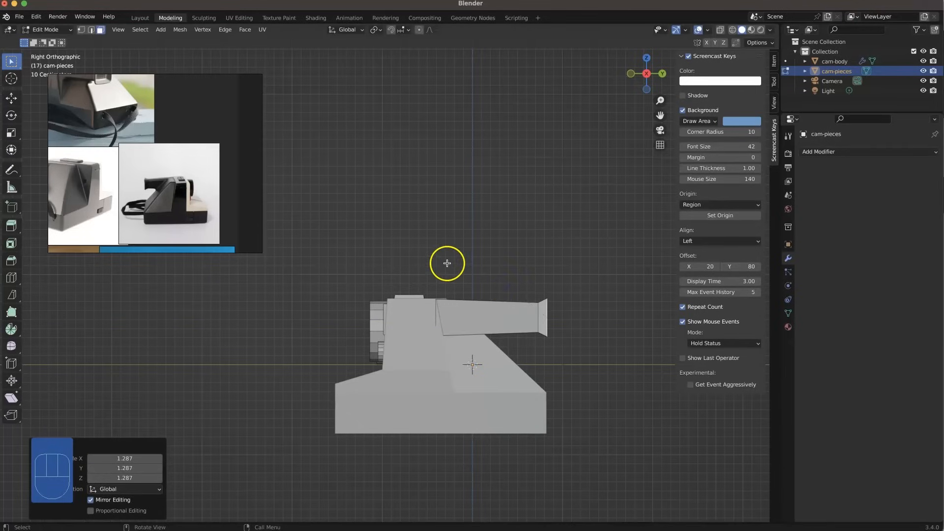
{"action": "middle_click_drag", "start_coordinate": [424, 319], "coordinate": [411, 345]}
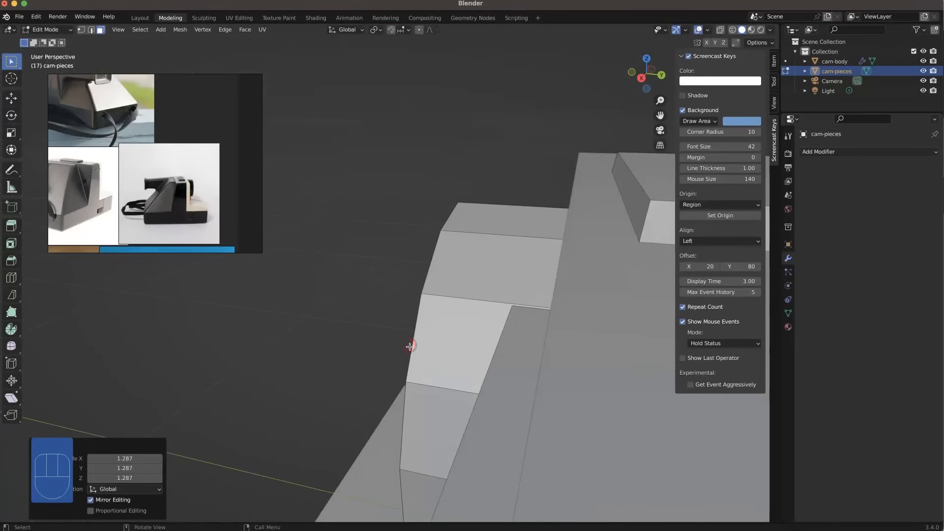
Undo the last move along Y and lower the viewfinder's bottom edge at the body about 0.071 m along Z.
{"action": "scroll", "coordinate": [409, 345], "scroll_direction": "down", "scroll_amount": 6}
{"action": "middle_click_drag", "start_coordinate": [478, 346], "coordinate": [417, 337]}
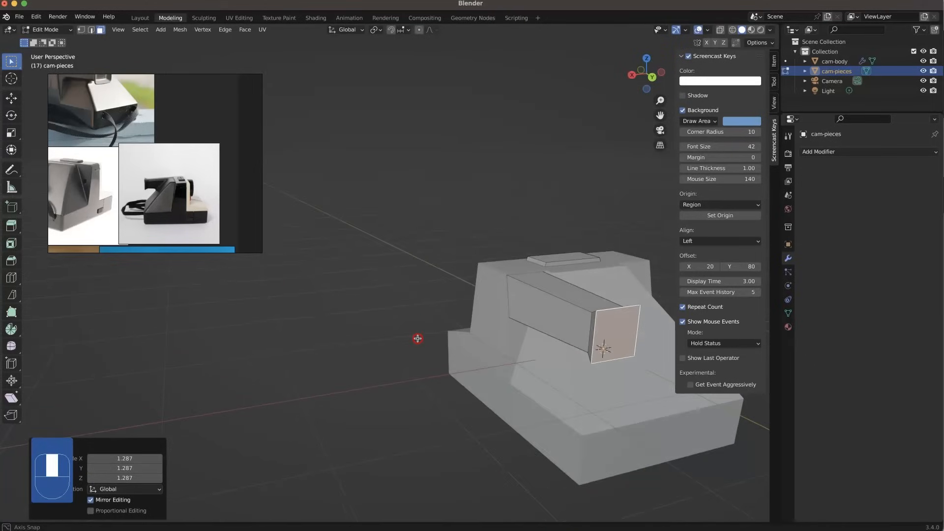
{"action": "middle_click_drag", "start_coordinate": [573, 362], "coordinate": [645, 327]}
{"action": "scroll", "coordinate": [237, 193], "scroll_direction": "up", "scroll_amount": 2}
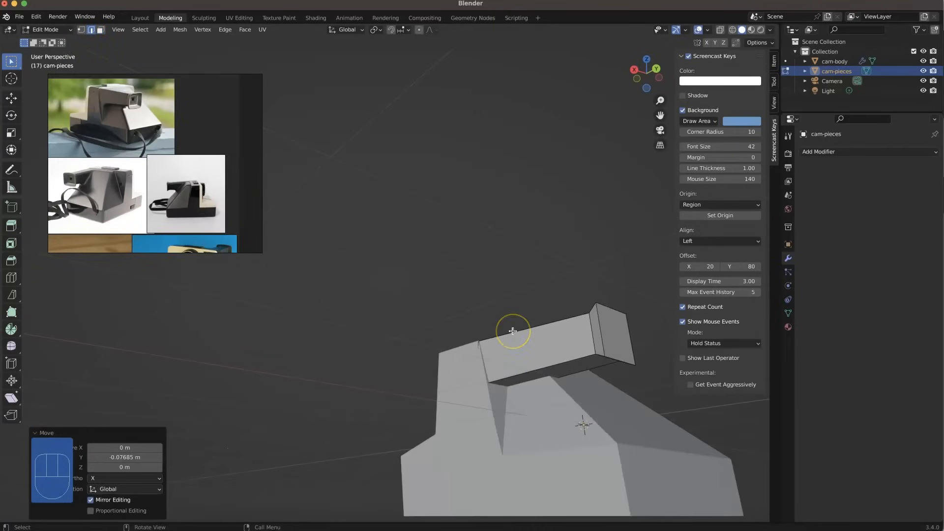
{"action": "key", "text": "super+z"}
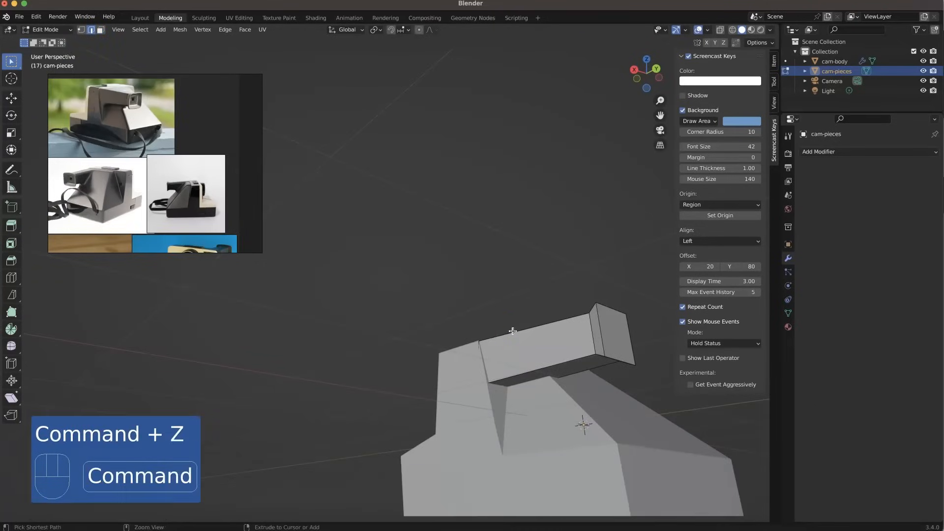
{"action": "key", "text": "g"}
{"action": "key", "text": "z"}
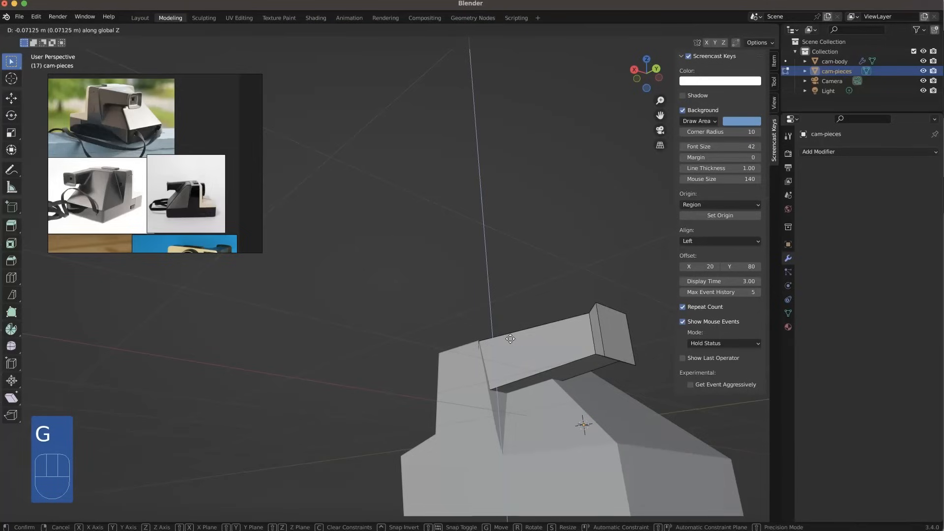
{"action": "left_click", "coordinate": [510, 339]}
Add one loop cut around the viewfinder and slide it toward the camera body with a factor of about 0.646.
{"action": "middle_click_drag", "start_coordinate": [510, 337], "coordinate": [518, 368]}
{"action": "key", "text": "super+r"}
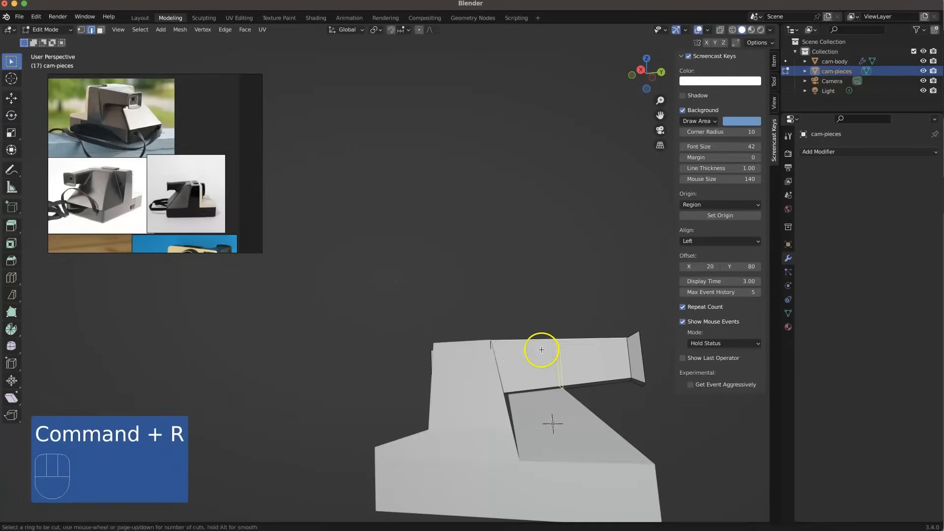
{"action": "left_click", "coordinate": [542, 349]}
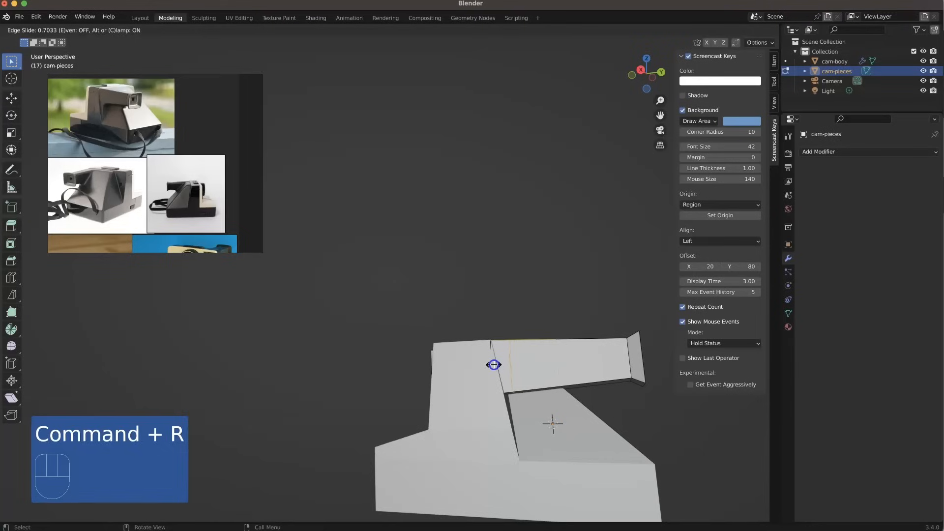
{"action": "left_click", "coordinate": [497, 365]}
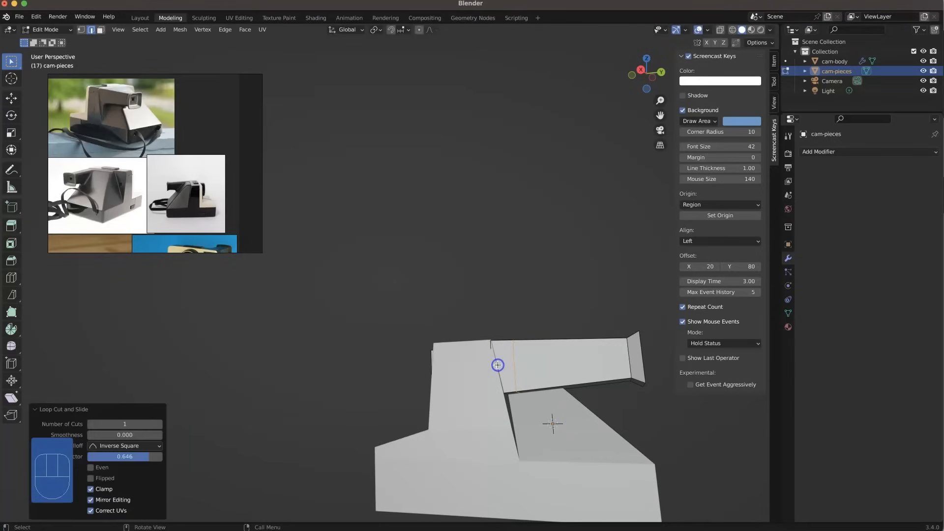
Pull the viewfinder's bottom edge at the body about 1.492 m down along Z, and raise it back to end within the camera body.
{"action": "middle_click_drag", "start_coordinate": [508, 383], "coordinate": [470, 368]}
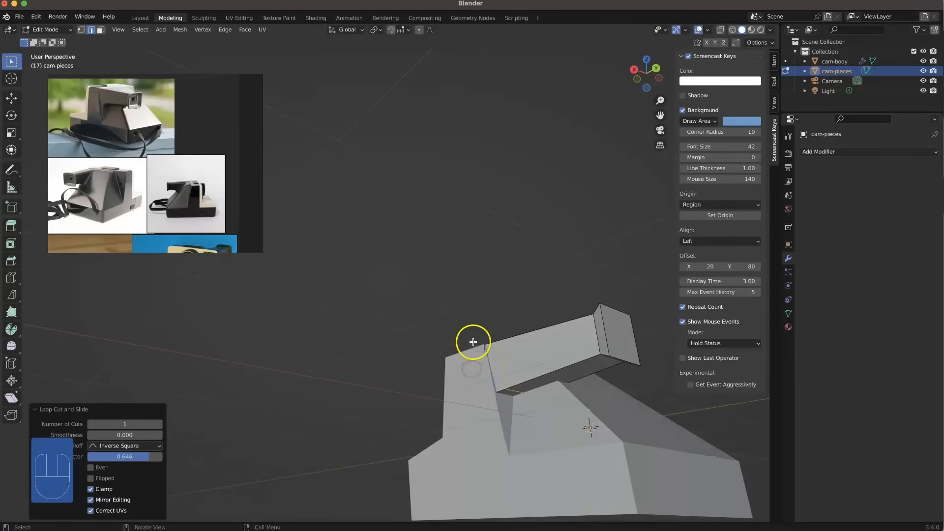
{"action": "key", "text": "KP_Divide"}
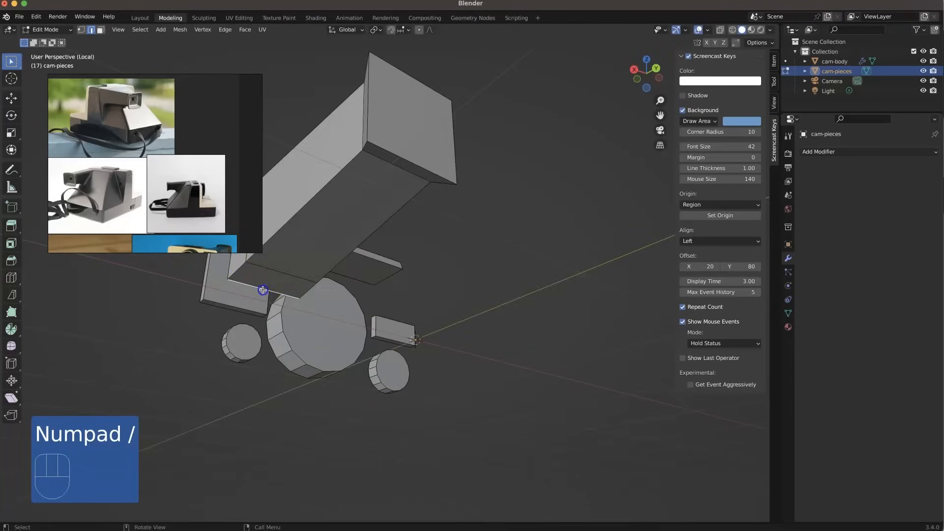
{"action": "key", "text": "KP_Divide"}
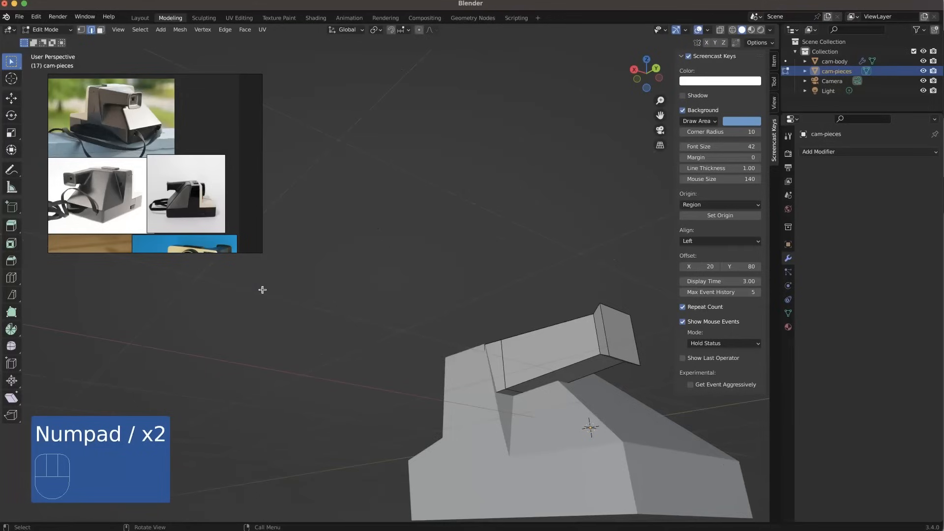
{"action": "key", "text": "g"}
{"action": "key", "text": "z"}
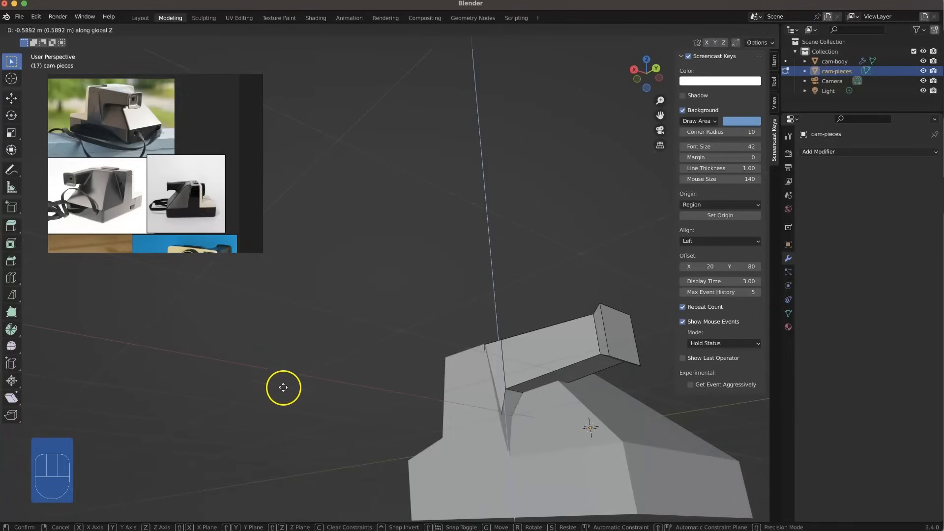
{"action": "left_click", "coordinate": [283, 475]}
{"action": "middle_click_drag", "start_coordinate": [384, 394], "coordinate": [497, 404]}
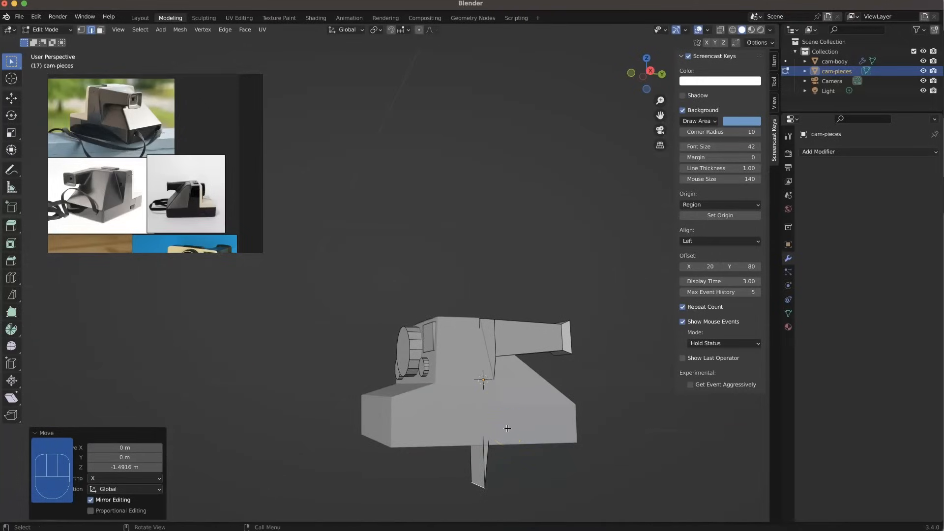
{"action": "key", "text": "g"}
{"action": "key", "text": "z"}
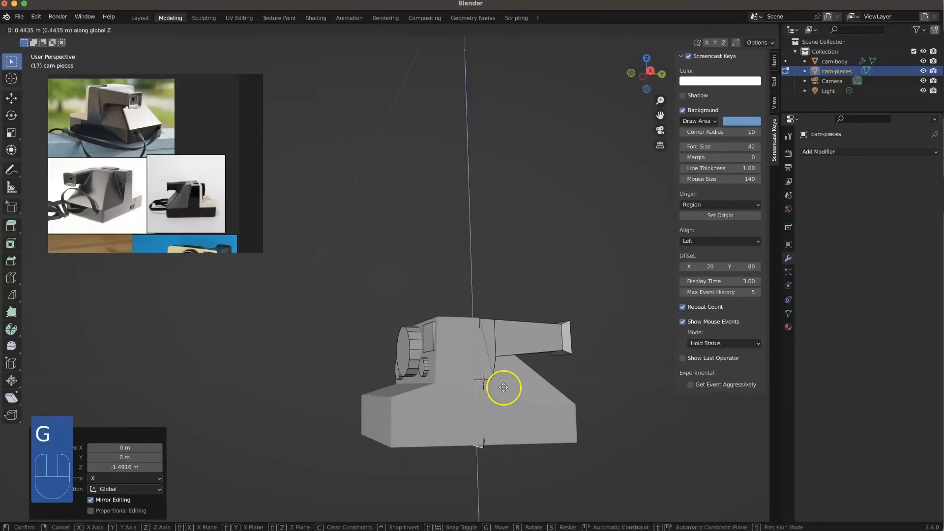
{"action": "left_click", "coordinate": [500, 372]}
Isolate the camera pieces in local view and add a second loop cut around the viewfinder just behind the first one.
{"action": "middle_click_drag", "start_coordinate": [531, 406], "coordinate": [481, 420]}
{"action": "key", "text": "slash"}
{"action": "key", "text": "super+r"}
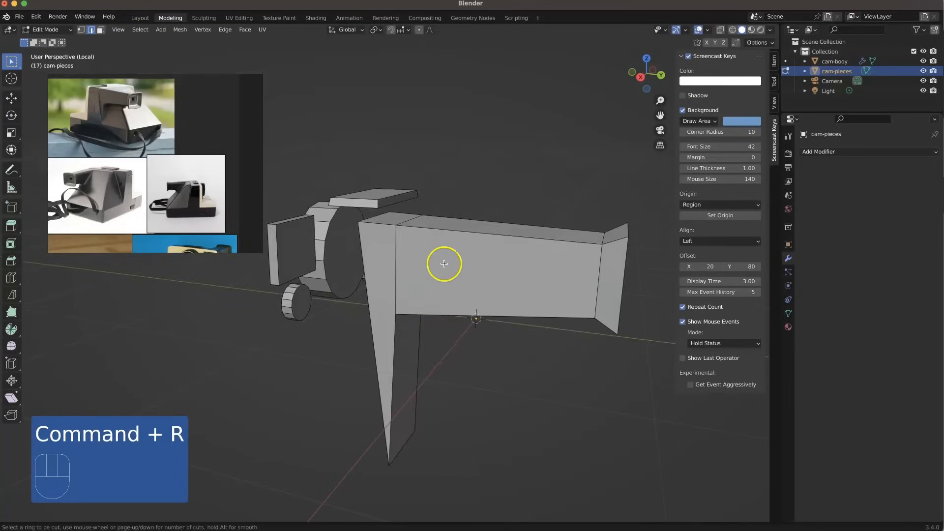
{"action": "left_click", "coordinate": [432, 231]}
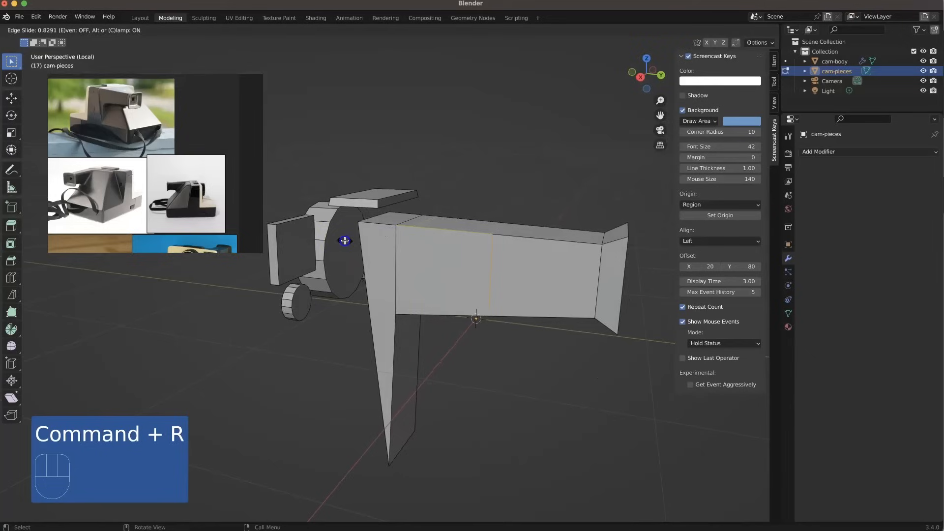
{"action": "left_click", "coordinate": [345, 240]}
{"action": "left_click", "coordinate": [409, 356]}
Dissolve the narrow strip between the two loop cuts and the adjoining front face into one face on the viewfinder's near side.
{"action": "middle_click_drag", "start_coordinate": [413, 324], "coordinate": [464, 359]}
{"action": "left_click", "coordinate": [464, 359]}
{"action": "key", "text": "3"}
{"action": "left_click", "coordinate": [419, 301]}
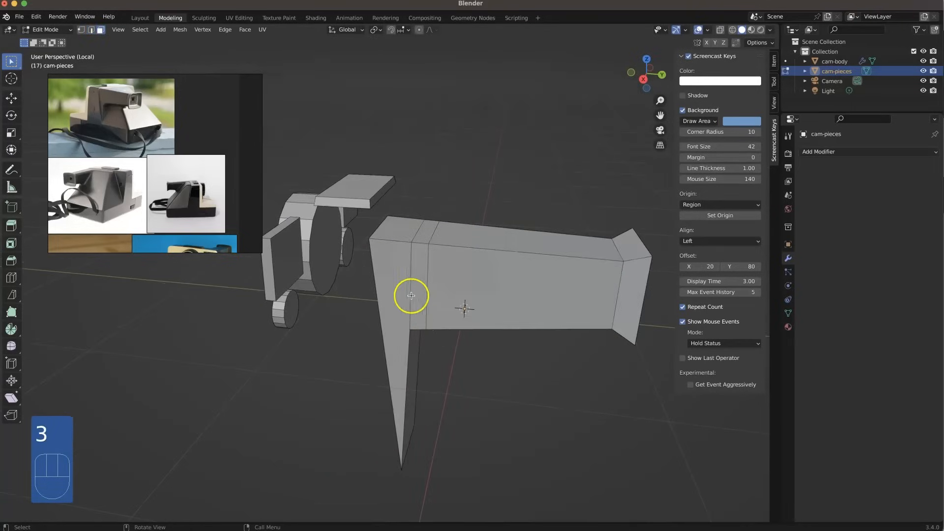
{"action": "left_click", "coordinate": [397, 282], "text": "shift"}
{"action": "right_click_drag", "start_coordinate": [397, 281], "coordinate": [386, 451]}
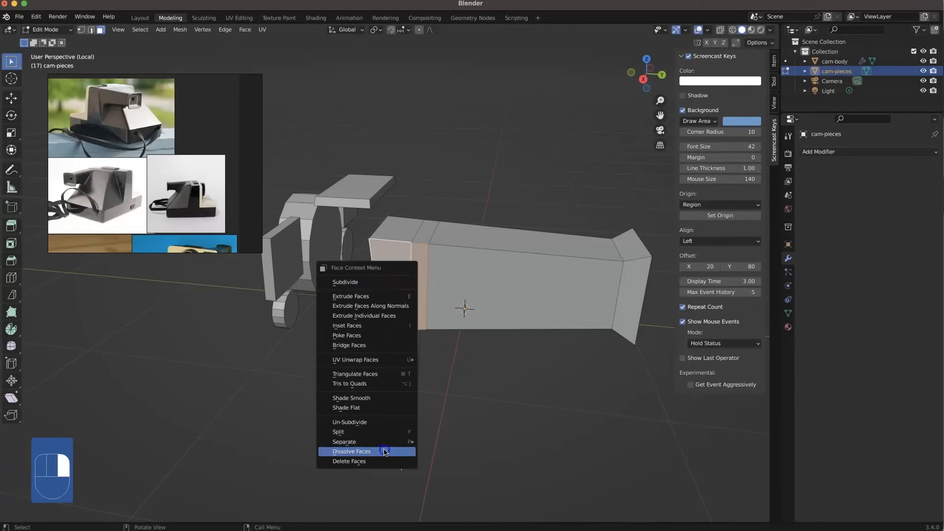
{"action": "left_click", "coordinate": [384, 450]}
Dissolve the two front faces on top of the viewfinder into a single face.
{"action": "left_click", "coordinate": [431, 229]}
{"action": "left_click", "coordinate": [409, 225], "text": "shift"}
{"action": "right_click", "coordinate": [409, 227]}
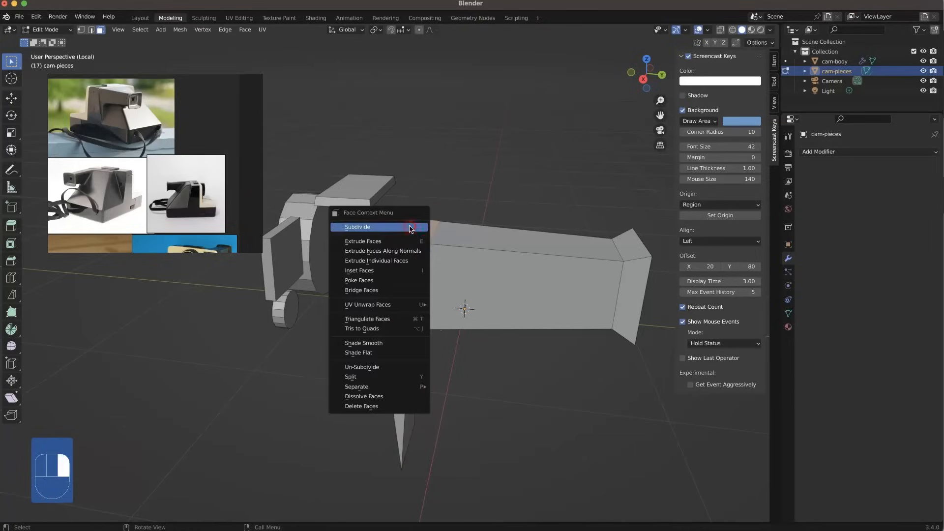
{"action": "left_click", "coordinate": [398, 396]}
Dissolve the narrow strip and the adjoining front face into one face on the viewfinder's opposite side.
{"action": "middle_click_drag", "start_coordinate": [398, 395], "coordinate": [452, 289]}
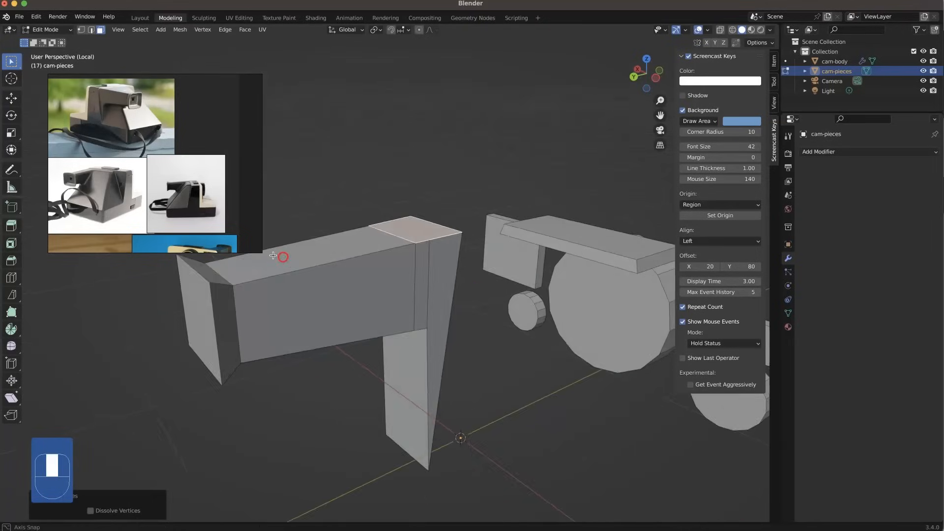
{"action": "left_click", "coordinate": [432, 274]}
{"action": "left_click", "coordinate": [415, 274], "text": "shift"}
{"action": "right_click", "coordinate": [419, 278]}
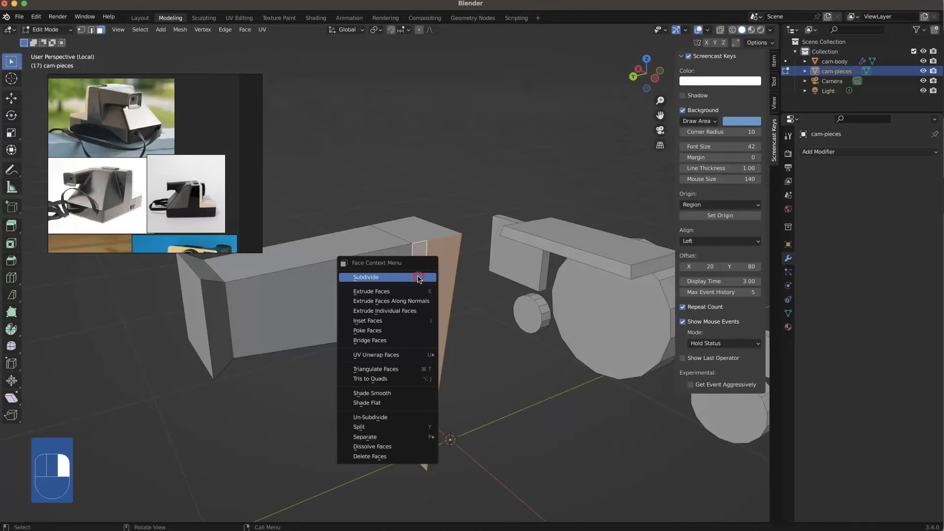
{"action": "left_click", "coordinate": [400, 447]}
{"action": "mouse_move", "coordinate": [436, 323]}
{"action": "middle_mouse_down"}
{"action": "mouse_move", "coordinate": [316, 267]}
{"action": "mouse_move", "coordinate": [426, 283]}
{"action": "mouse_move", "coordinate": [442, 308]}
{"action": "mouse_move", "coordinate": [429, 311]}
{"action": "middle_mouse_up"}
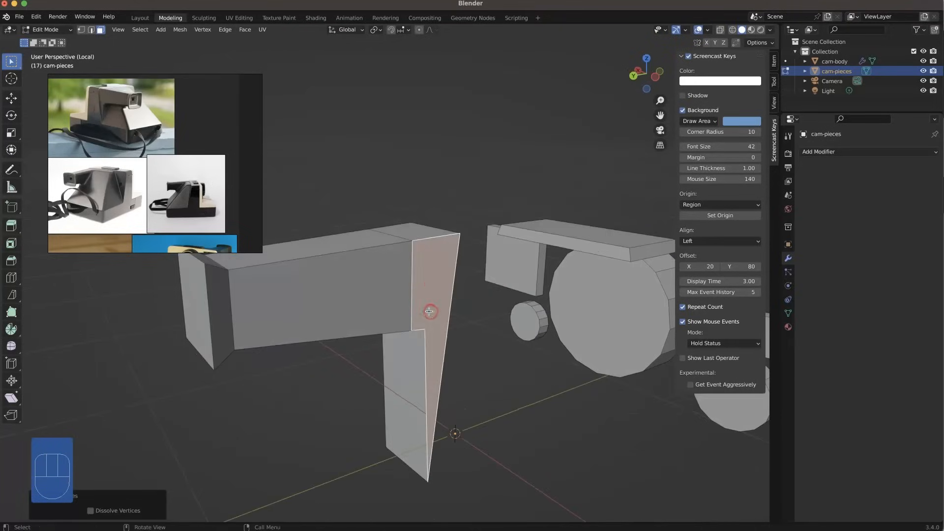
Dissolve the leftover vertices of the first loop cut along the viewfinder's upper edges.
{"action": "key", "text": "1"}
{"action": "left_click", "coordinate": [419, 246], "text": "shift"}
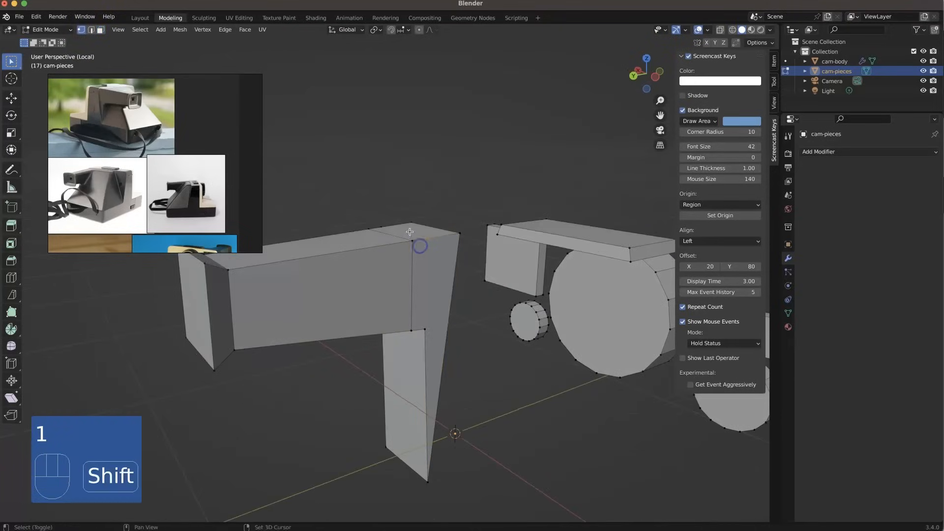
{"action": "middle_click_drag", "start_coordinate": [383, 260], "coordinate": [516, 268]}
{"action": "right_click", "coordinate": [428, 274]}
{"action": "left_click", "coordinate": [405, 472]}
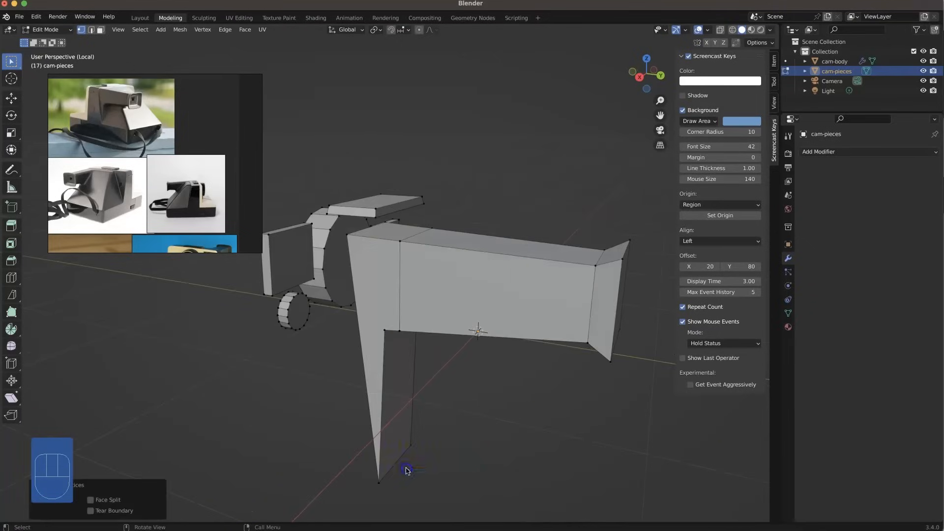
{"action": "left_click", "coordinate": [402, 363]}
{"action": "mouse_move", "coordinate": [369, 310]}
{"action": "middle_mouse_down"}
{"action": "mouse_move", "coordinate": [429, 289]}
{"action": "mouse_move", "coordinate": [358, 296]}
{"action": "middle_mouse_up"}
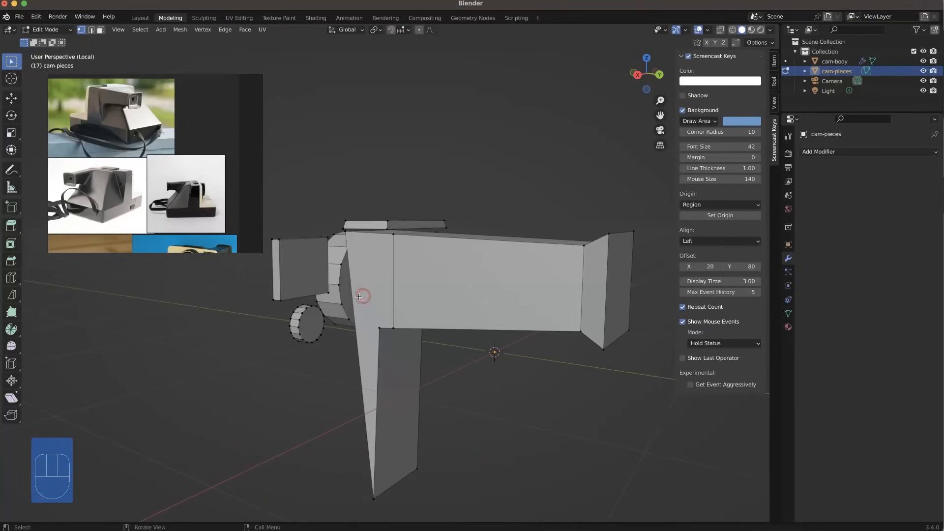
Leave local view and bevel the inner corner edge beneath the viewfinder about 0.084 m wide with 3 segments.
{"action": "key", "text": "KP_Divide"}
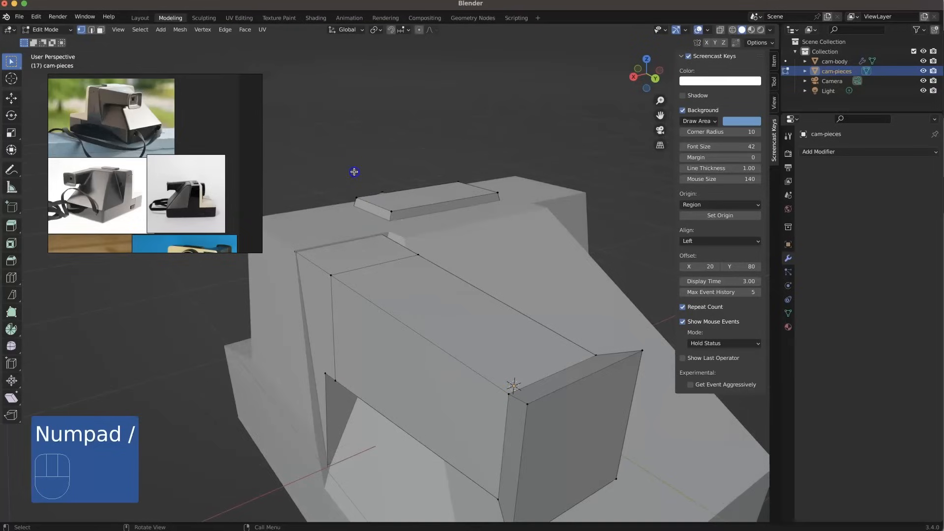
{"action": "left_click", "coordinate": [354, 171]}
{"action": "middle_click_drag", "start_coordinate": [343, 361], "coordinate": [375, 320]}
{"action": "key", "text": "2"}
{"action": "left_click", "coordinate": [373, 319]}
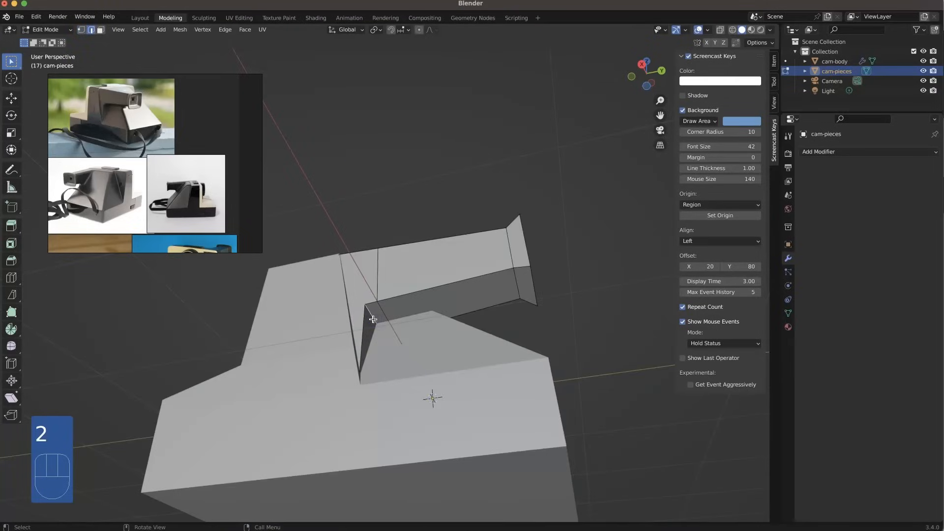
{"action": "key", "text": "super+b"}
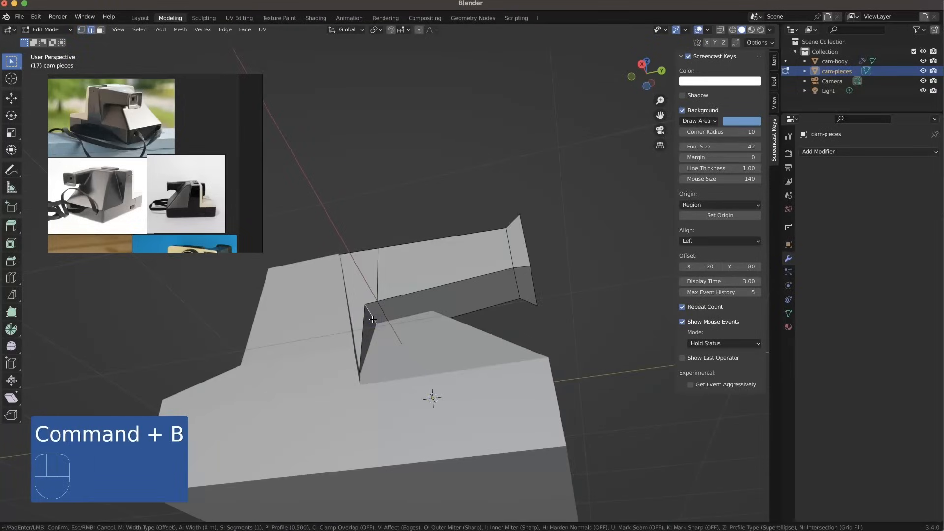
{"action": "scroll", "coordinate": [382, 327], "scroll_direction": "up", "scroll_amount": 2}
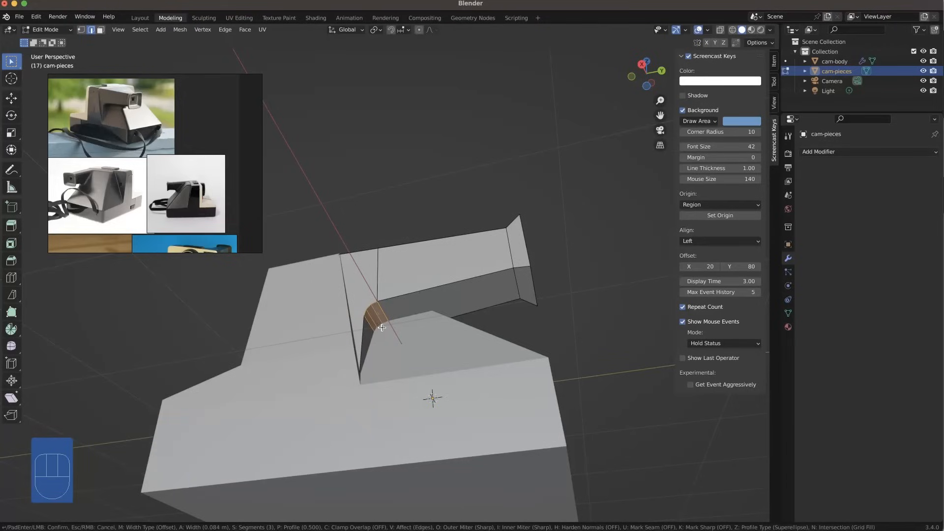
{"action": "left_click", "coordinate": [382, 327]}
{"action": "middle_click_drag", "start_coordinate": [381, 320], "coordinate": [392, 360]}
{"action": "left_click", "coordinate": [420, 219]}
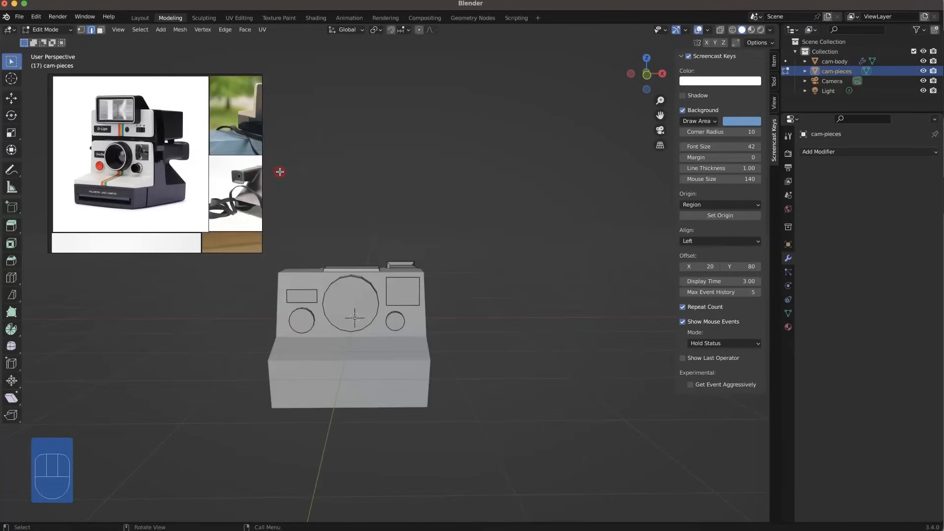
Check the reference photos, switch editing to the camera body mesh, and add a cube scaled to about 0.334.
{"action": "scroll", "coordinate": [199, 181], "scroll_direction": "up", "scroll_amount": 4}
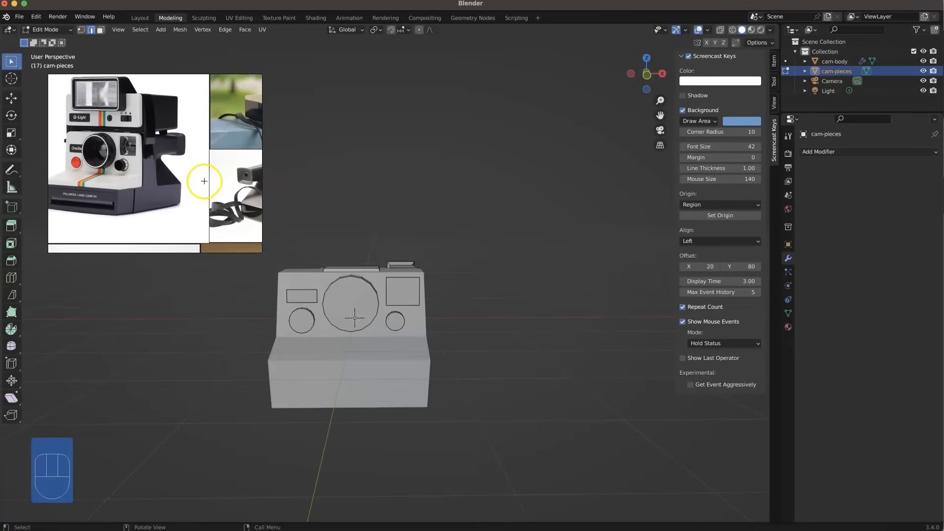
{"action": "middle_click_drag", "start_coordinate": [180, 182], "coordinate": [197, 49]}
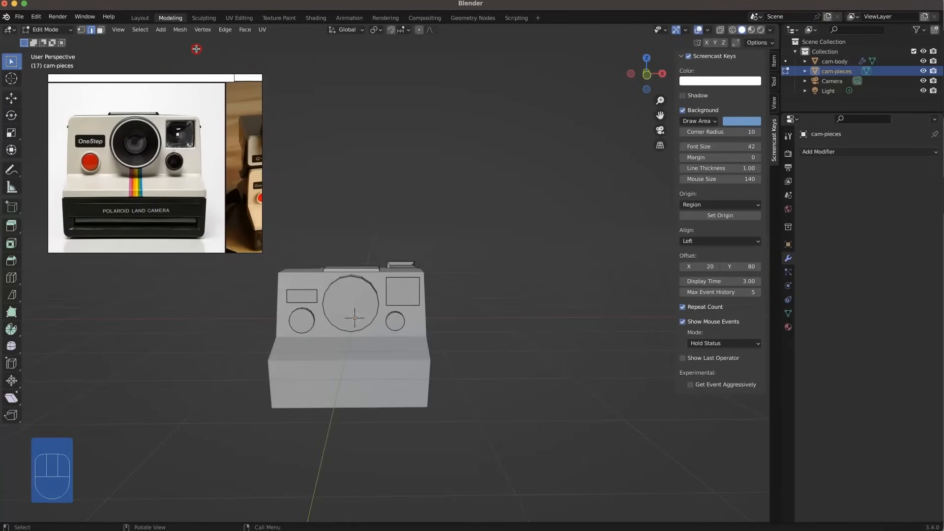
{"action": "left_click", "coordinate": [329, 327], "text": "alt"}
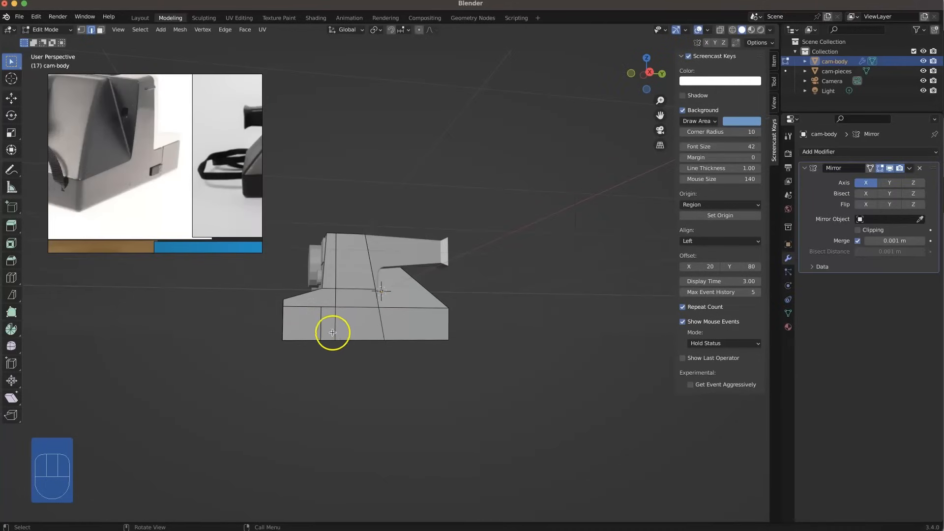
{"action": "key", "text": "shift+a"}
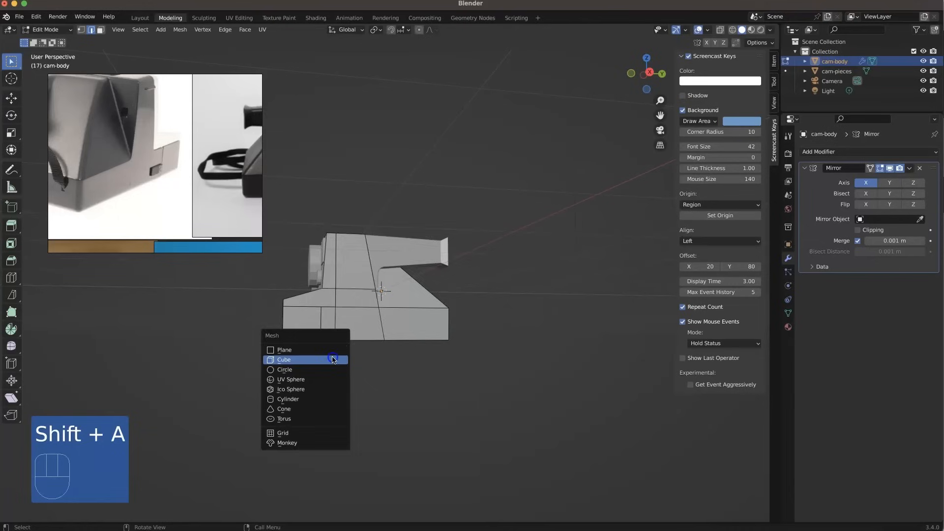
{"action": "left_click", "coordinate": [333, 359]}
{"action": "key", "text": "s"}
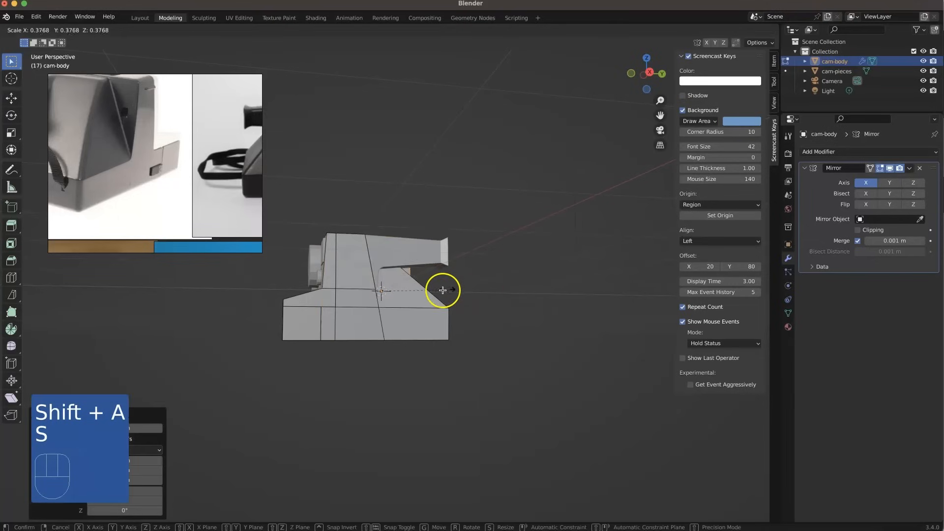
{"action": "left_click", "coordinate": [373, 304]}
{"action": "middle_click_drag", "start_coordinate": [374, 305], "coordinate": [404, 352]}
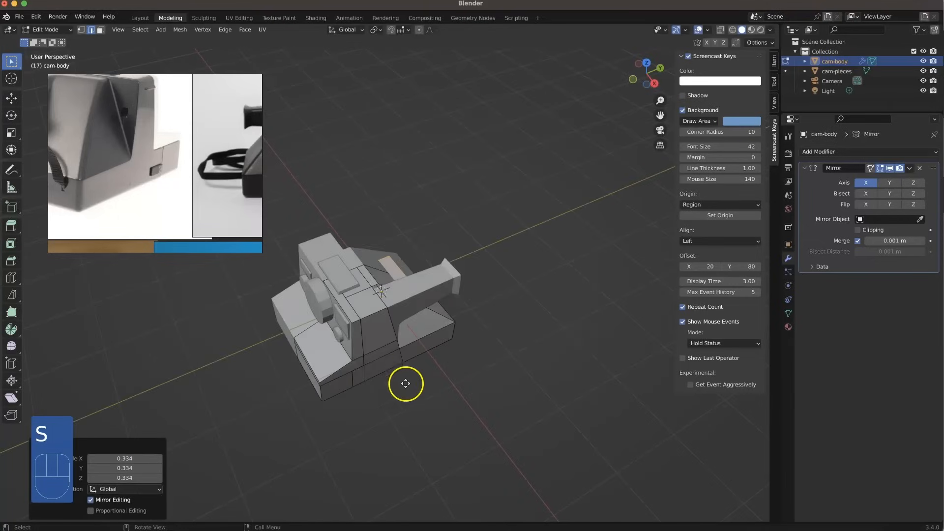
Move the new cube beside the lower +X side of the camera body and scale it to 0.359.
{"action": "key", "text": "g"}
{"action": "left_click", "coordinate": [396, 453]}
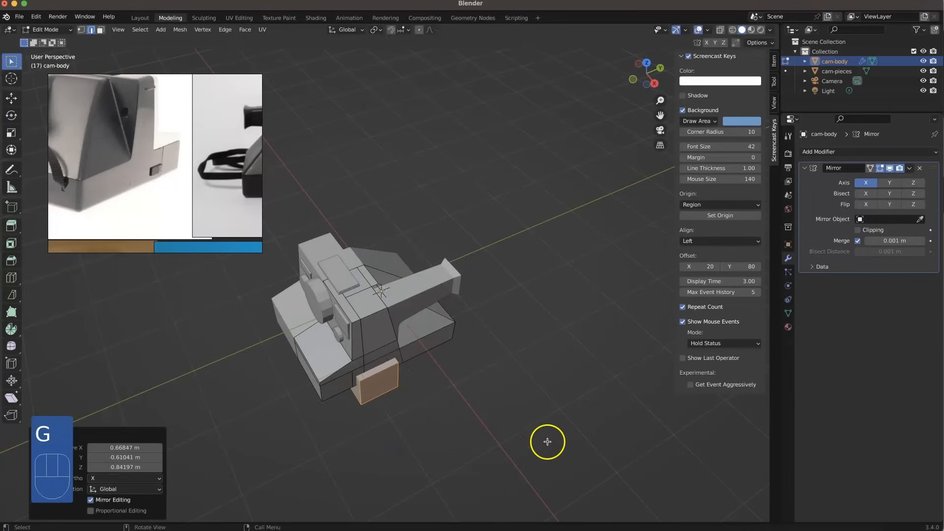
{"action": "key", "text": "s"}
{"action": "left_click", "coordinate": [424, 410]}
Move the small cube into the body's lower side wall so that it protrudes only slightly.
{"action": "middle_click_drag", "start_coordinate": [365, 414], "coordinate": [417, 366]}
{"action": "key", "text": "g"}
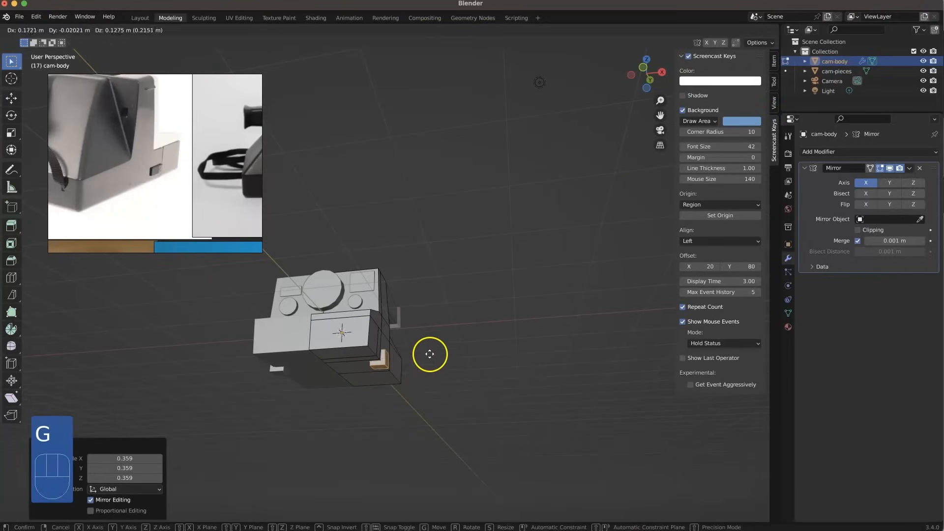
{"action": "left_click", "coordinate": [424, 346]}
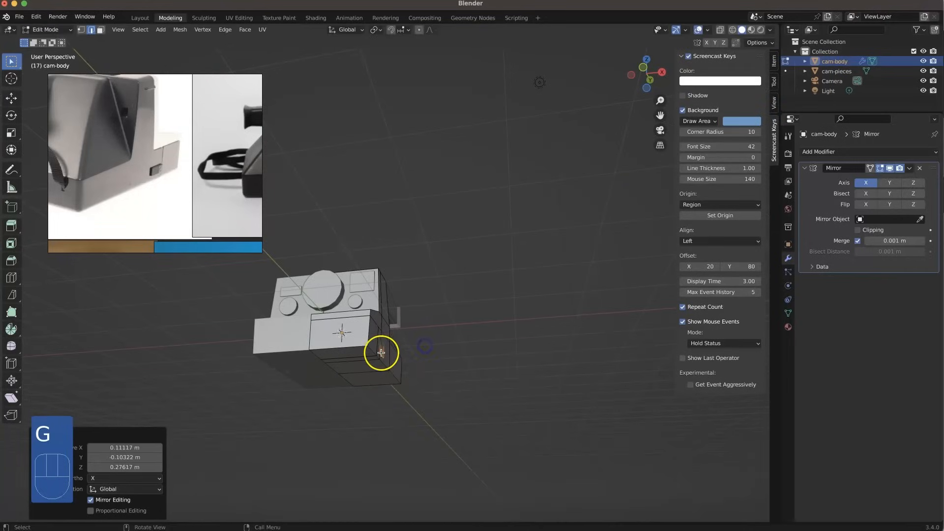
{"action": "middle_click_drag", "start_coordinate": [389, 355], "coordinate": [384, 381]}
{"action": "key", "text": "g"}
{"action": "left_click", "coordinate": [387, 382]}
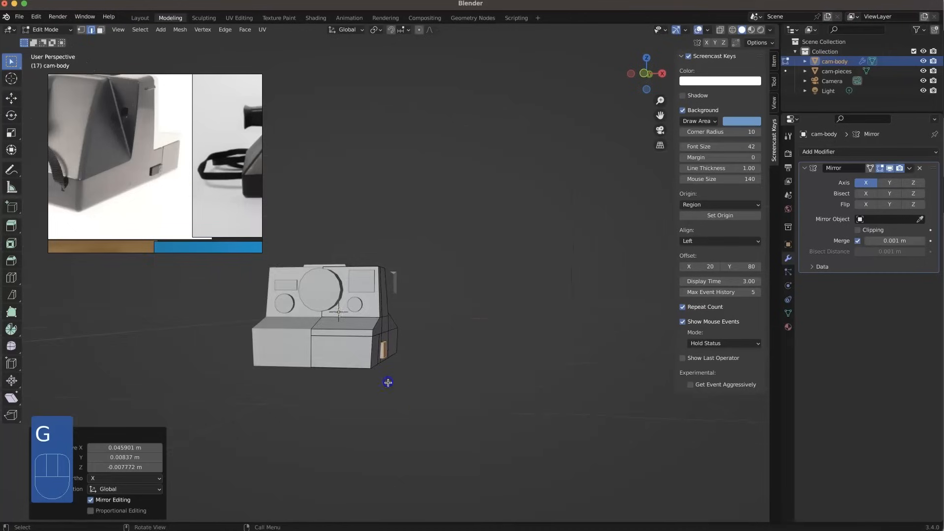
Scale the small cube on the body's side uniformly to 0.809.
{"action": "scroll", "coordinate": [383, 354], "scroll_direction": "up", "scroll_amount": 8}
{"action": "scroll", "coordinate": [377, 377], "scroll_direction": "down", "scroll_amount": 6}
{"action": "mouse_move", "coordinate": [375, 399]}
{"action": "middle_mouse_down"}
{"action": "mouse_move", "coordinate": [325, 397]}
{"action": "mouse_move", "coordinate": [361, 390]}
{"action": "middle_mouse_up"}
{"action": "key", "text": "s"}
{"action": "left_click", "coordinate": [436, 411]}
{"action": "middle_click_drag", "start_coordinate": [436, 411], "coordinate": [393, 416]}
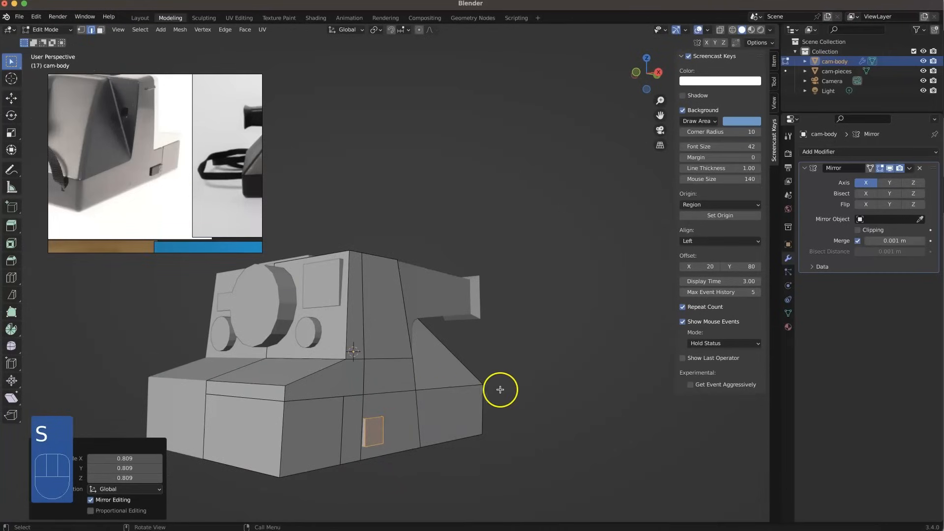
Flatten the small block to 0.379 along the Z axis.
{"action": "key", "text": "g"}
{"action": "key", "text": "z"}
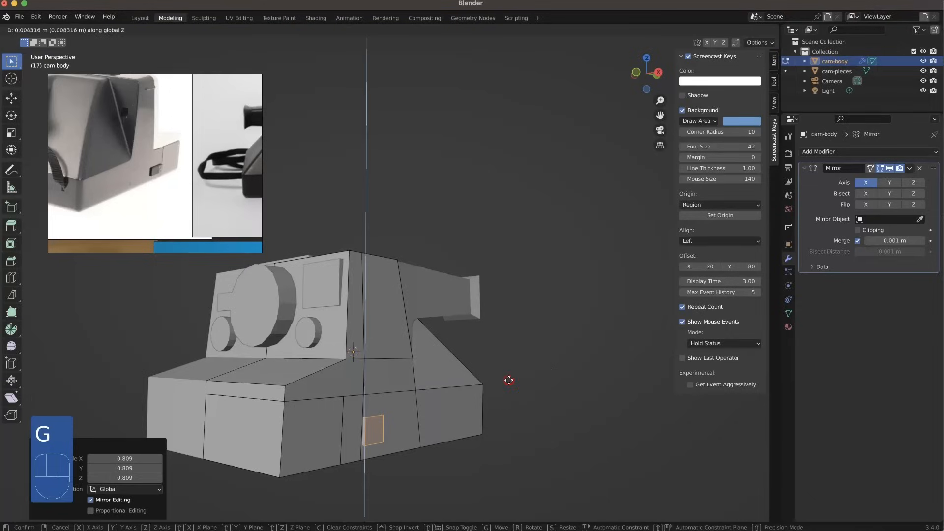
{"action": "left_click", "coordinate": [513, 378]}
{"action": "key", "text": "s"}
{"action": "key", "text": "z"}
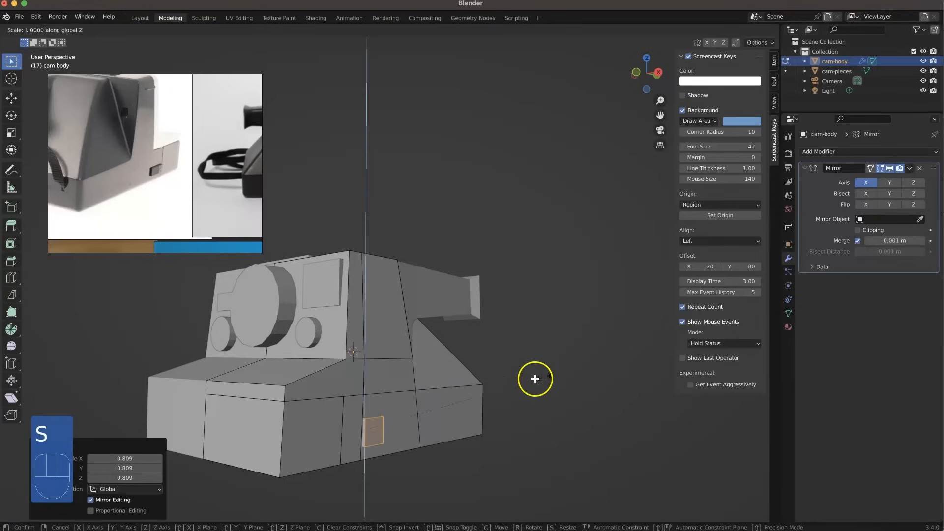
{"action": "left_click", "coordinate": [432, 406]}
Move the flattened block about 0.20 m toward the camera's front and about 0.07 m down.
{"action": "middle_click_drag", "start_coordinate": [449, 461], "coordinate": [413, 452]}
{"action": "key", "text": "g"}
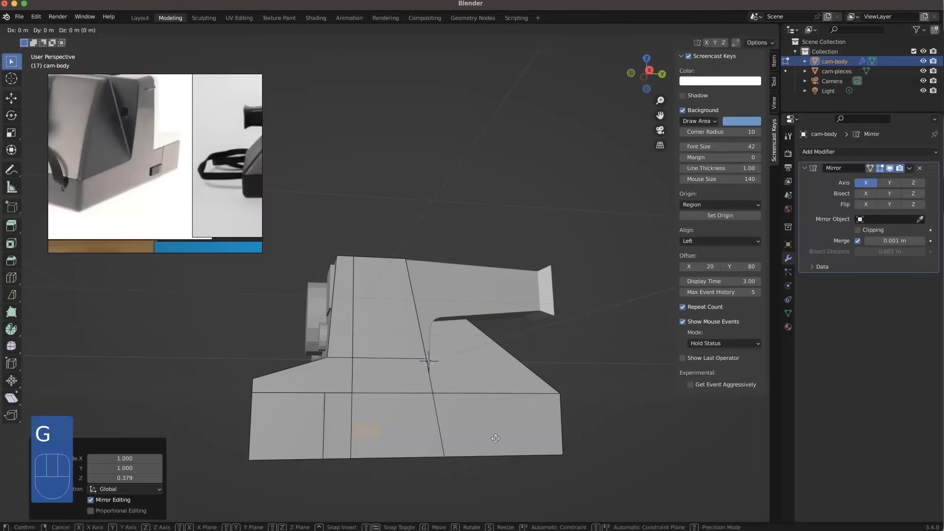
{"action": "right_click", "coordinate": [480, 440]}
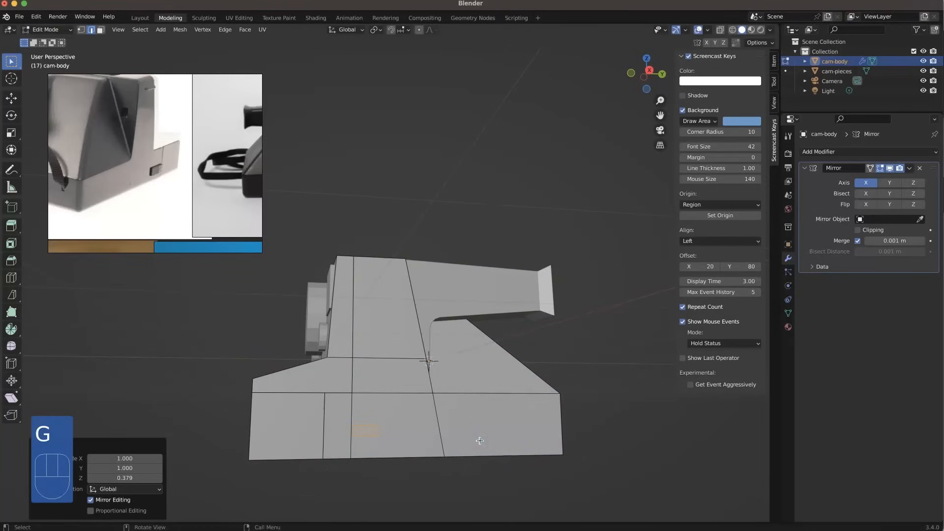
{"action": "middle_click_drag", "start_coordinate": [480, 440], "coordinate": [383, 424]}
Separate the selected block from the camera body mesh into its own object.
{"action": "right_click", "coordinate": [345, 441]}
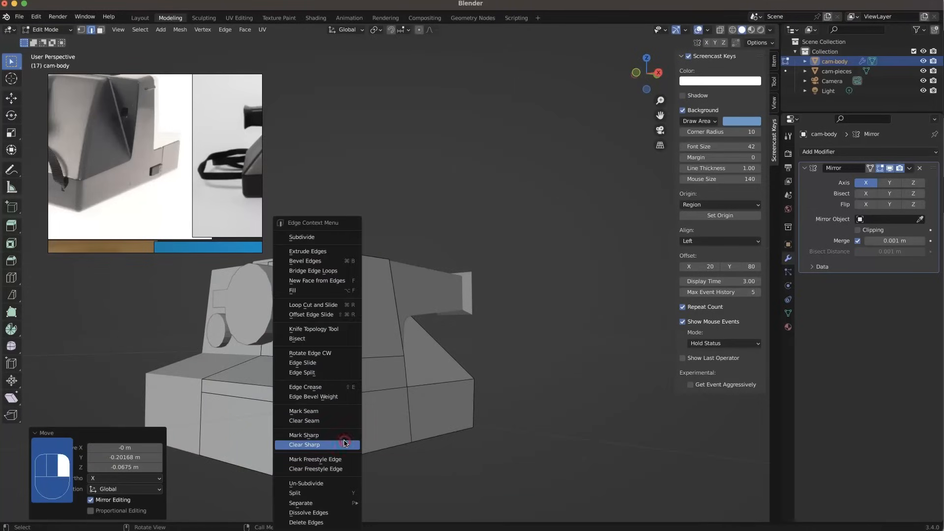
{"action": "mouse_move", "coordinate": [318, 503]}
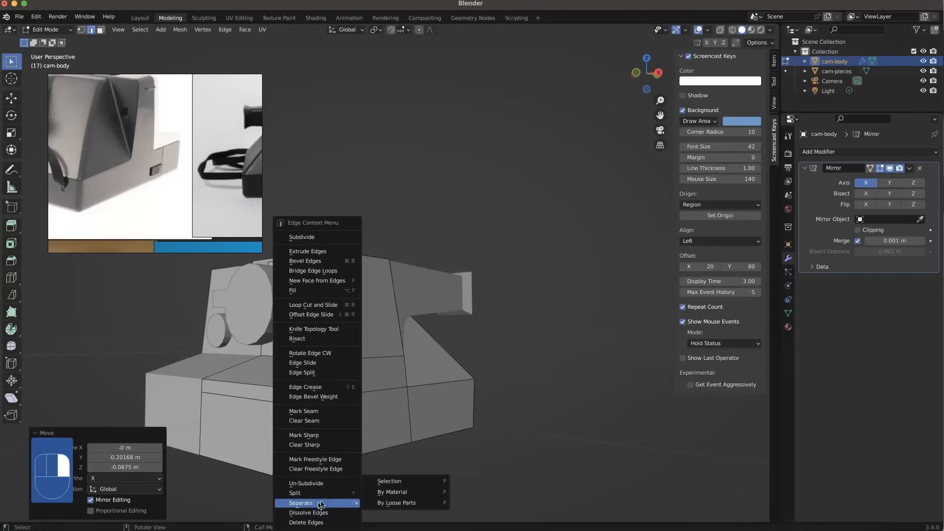
{"action": "left_click", "coordinate": [385, 481]}
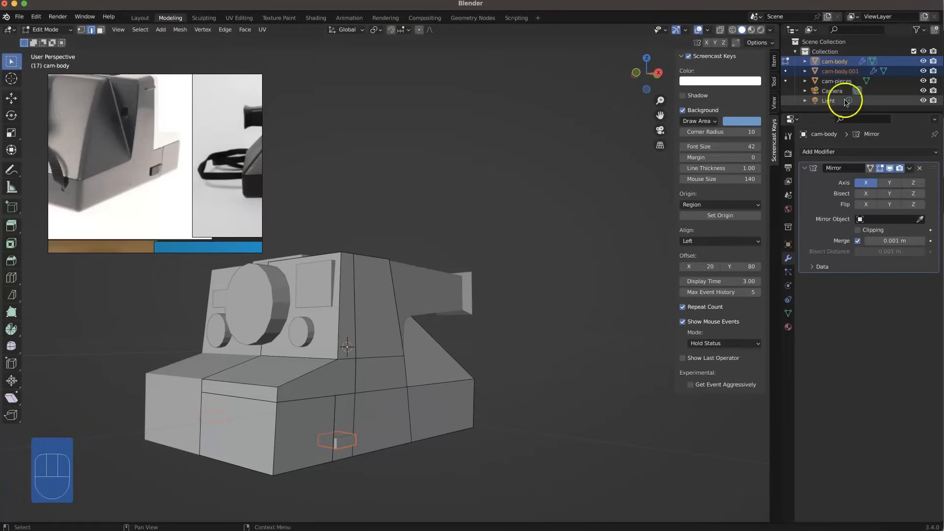
Leave the camera body's edit mode and switch editing to the separated block object, cam-body.001.
{"action": "left_click", "coordinate": [840, 72]}
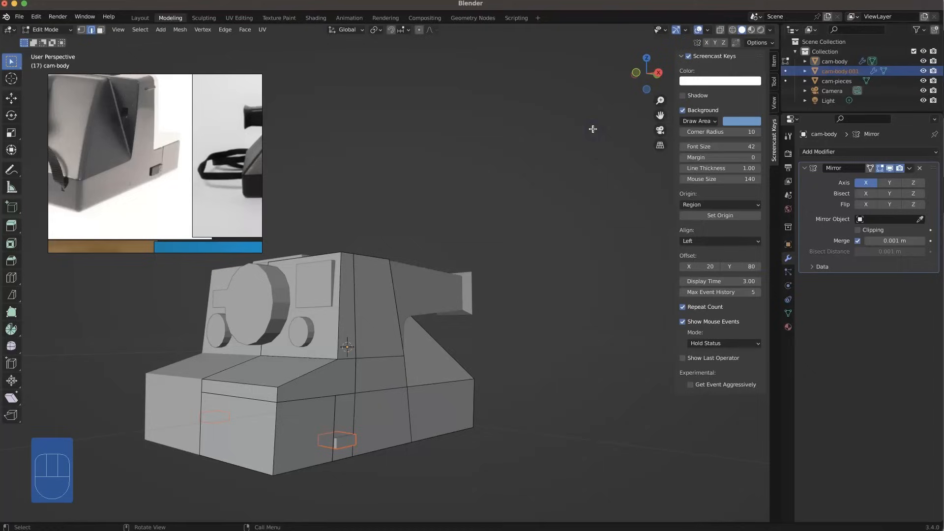
{"action": "key", "text": "Escape"}
{"action": "key", "text": "Tab"}
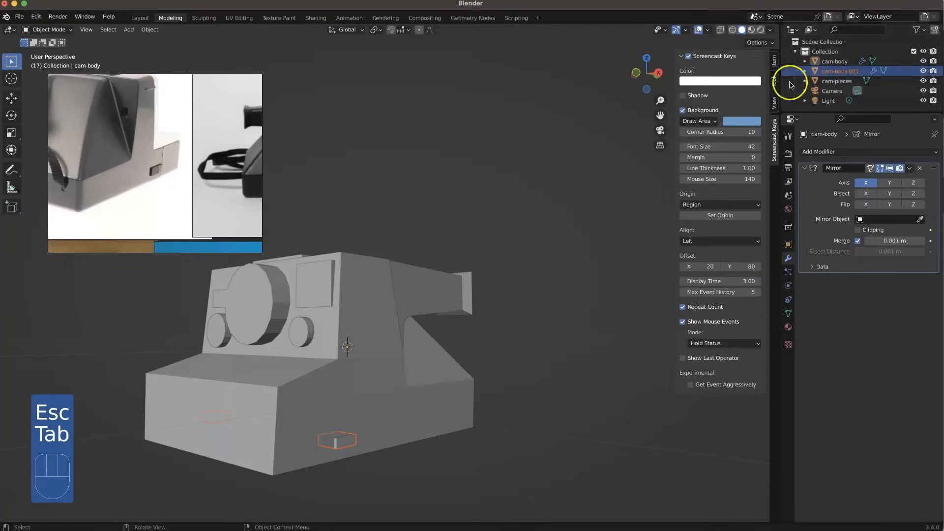
{"action": "left_click", "coordinate": [831, 72]}
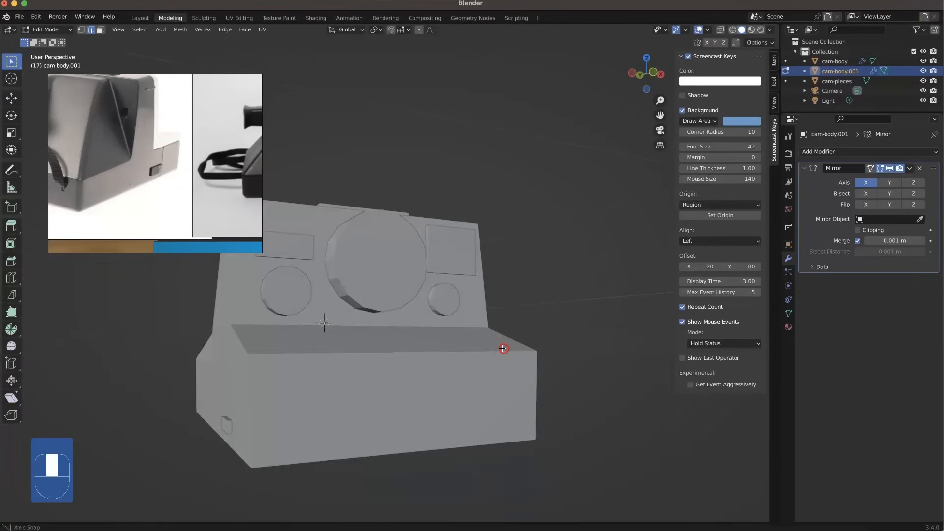
{"action": "middle_click_drag", "start_coordinate": [504, 350], "coordinate": [502, 349]}
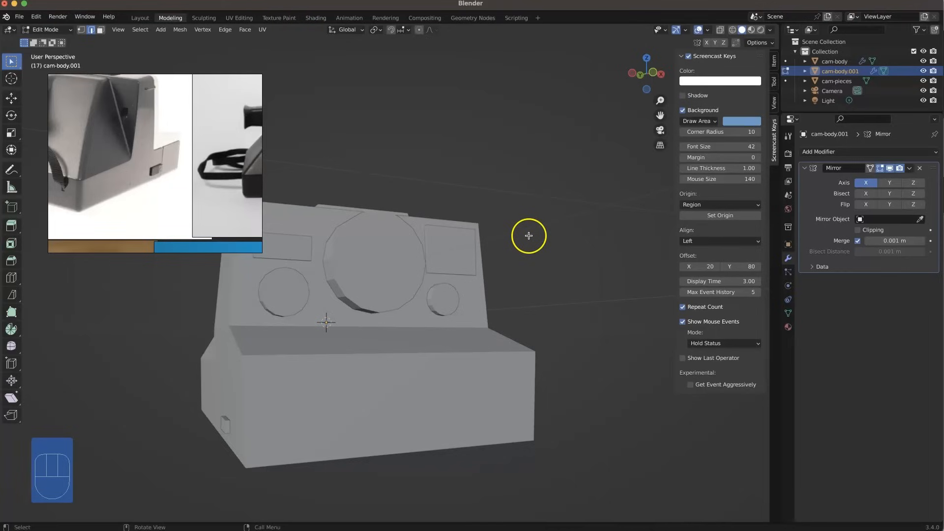
Return to object mode and apply the Mirror modifier on cam-body.001.
{"action": "key", "text": "Tab"}
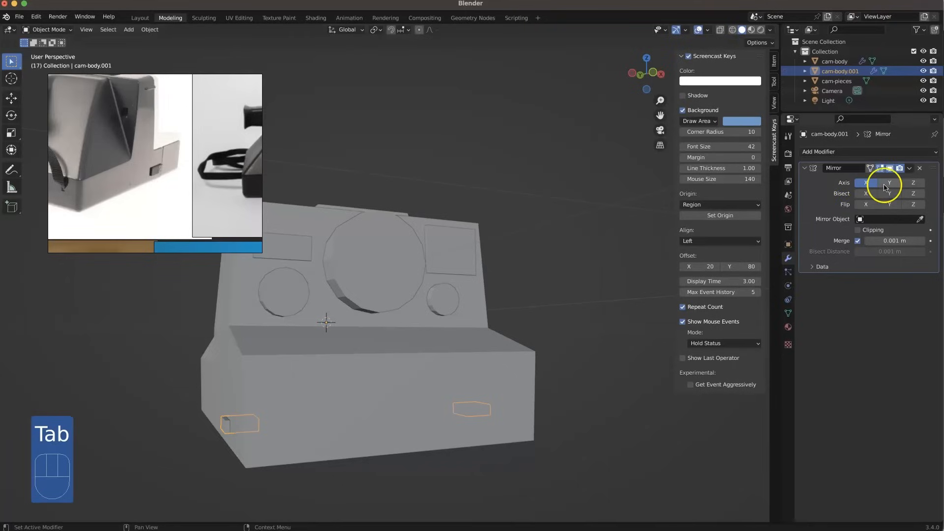
{"action": "left_click", "coordinate": [910, 169]}
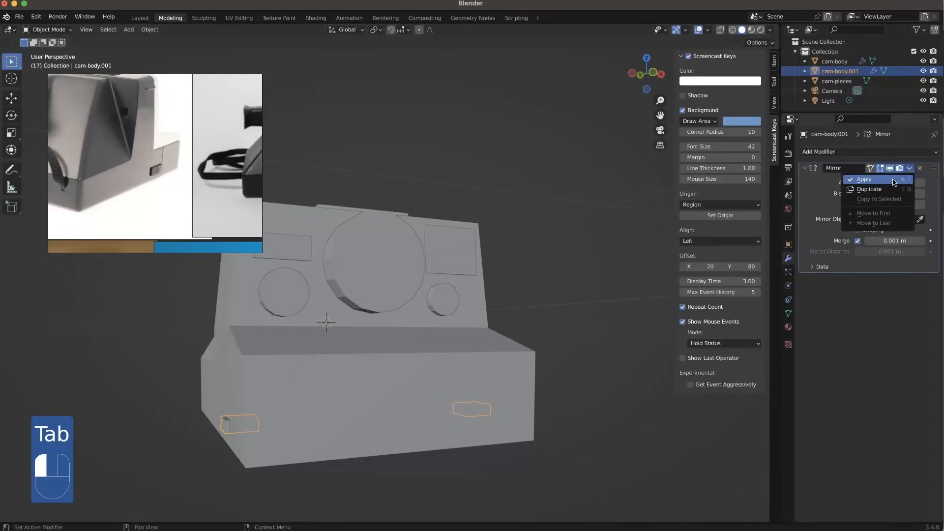
{"action": "left_click", "coordinate": [892, 180]}
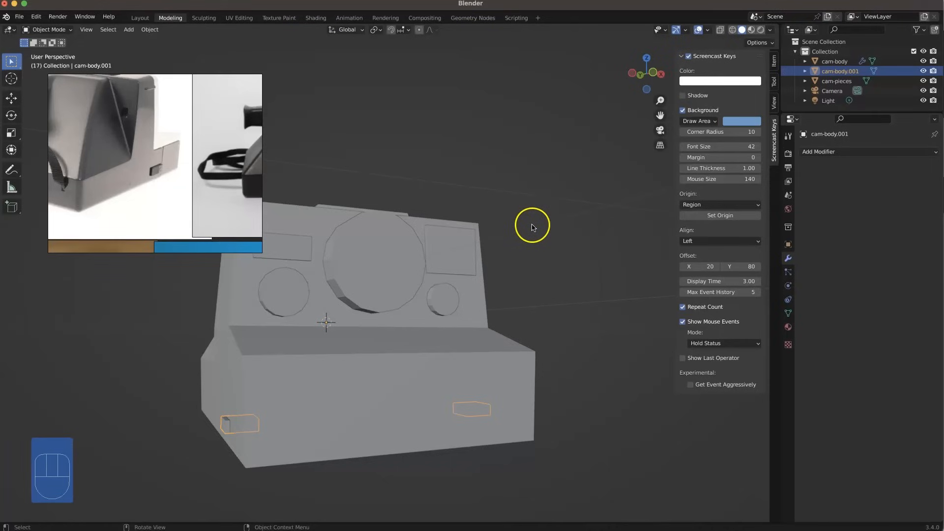
Edit cam-body.001 and delete all faces of the block on the body's +X side, keeping the opposite one.
{"action": "key", "text": "Tab"}
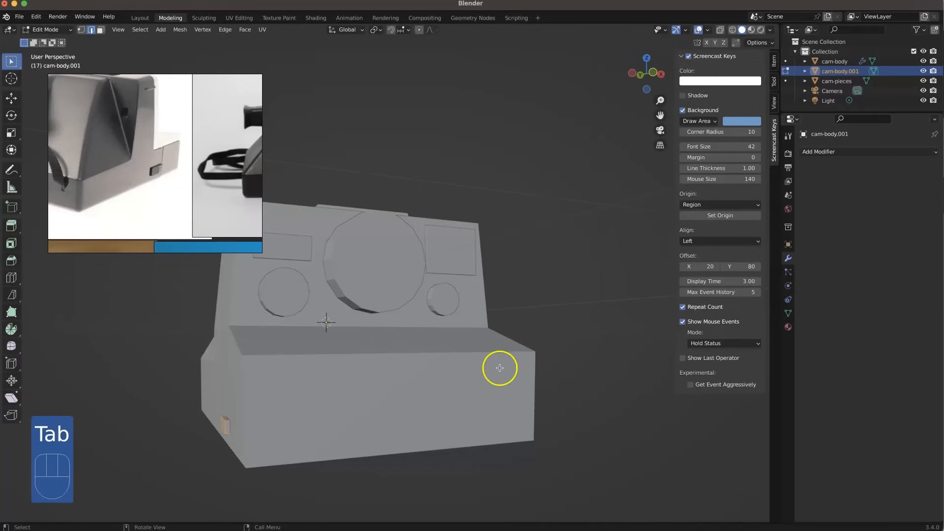
{"action": "middle_click_drag", "start_coordinate": [511, 358], "coordinate": [442, 367]}
{"action": "left_click_drag", "start_coordinate": [524, 417], "coordinate": [488, 444]}
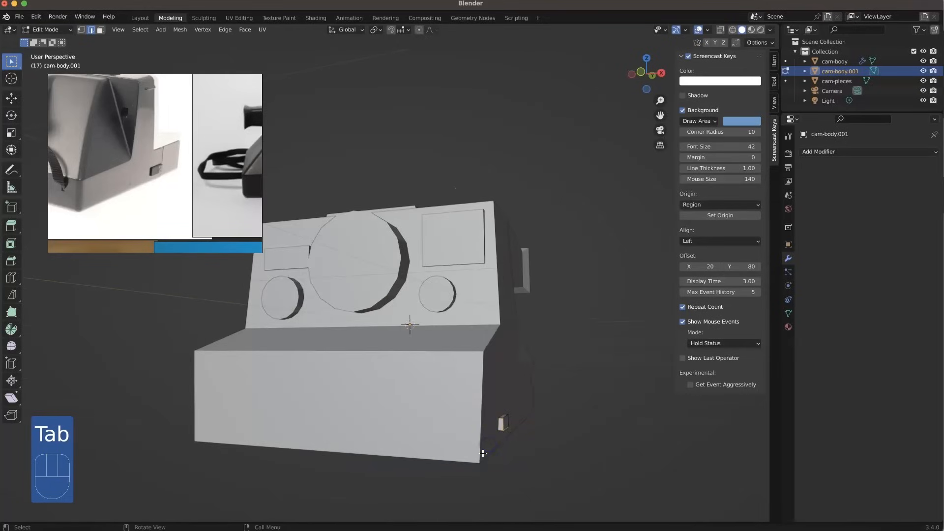
{"action": "key", "text": "l"}
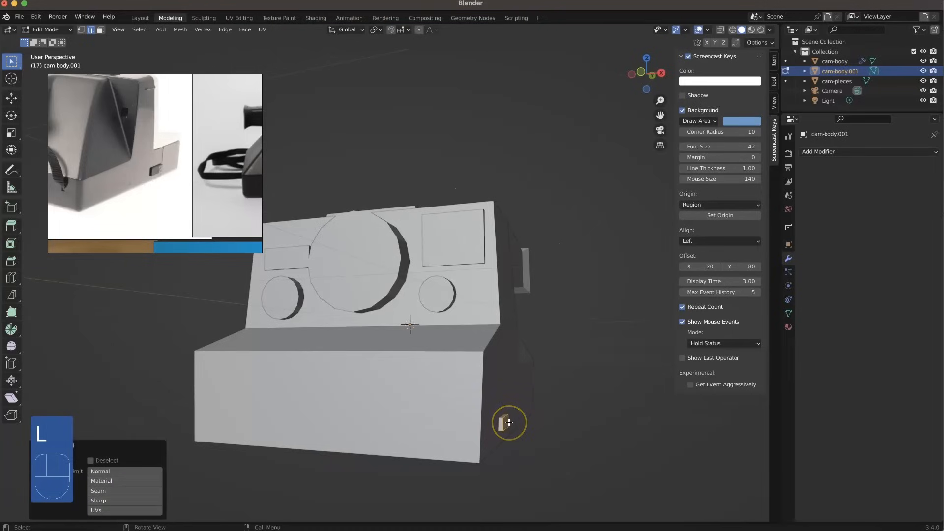
{"action": "key", "text": "Delete"}
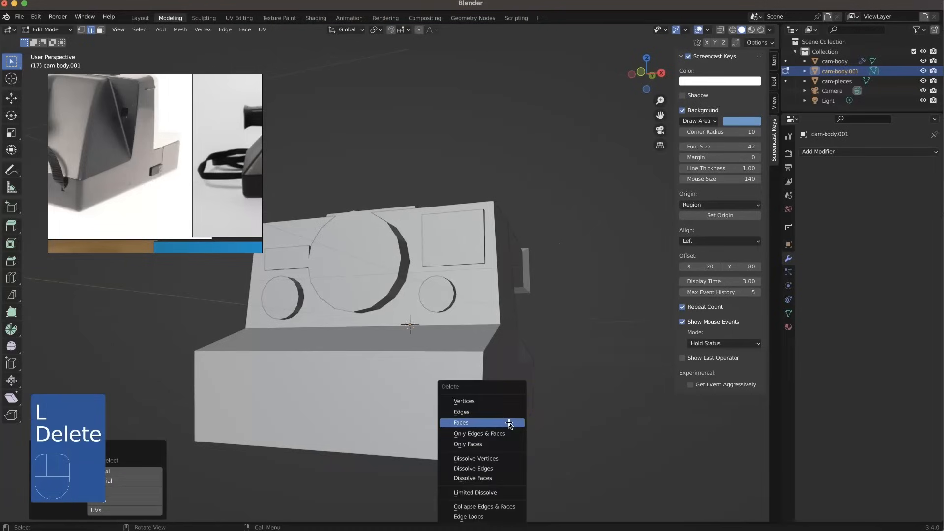
{"action": "left_click", "coordinate": [509, 422]}
{"action": "left_click", "coordinate": [407, 419]}
{"action": "middle_click_drag", "start_coordinate": [407, 418], "coordinate": [475, 415]}
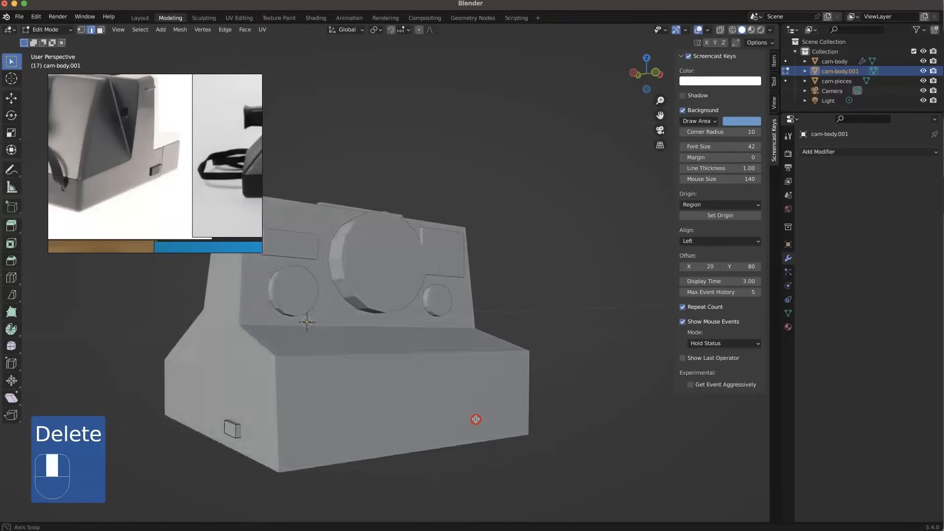